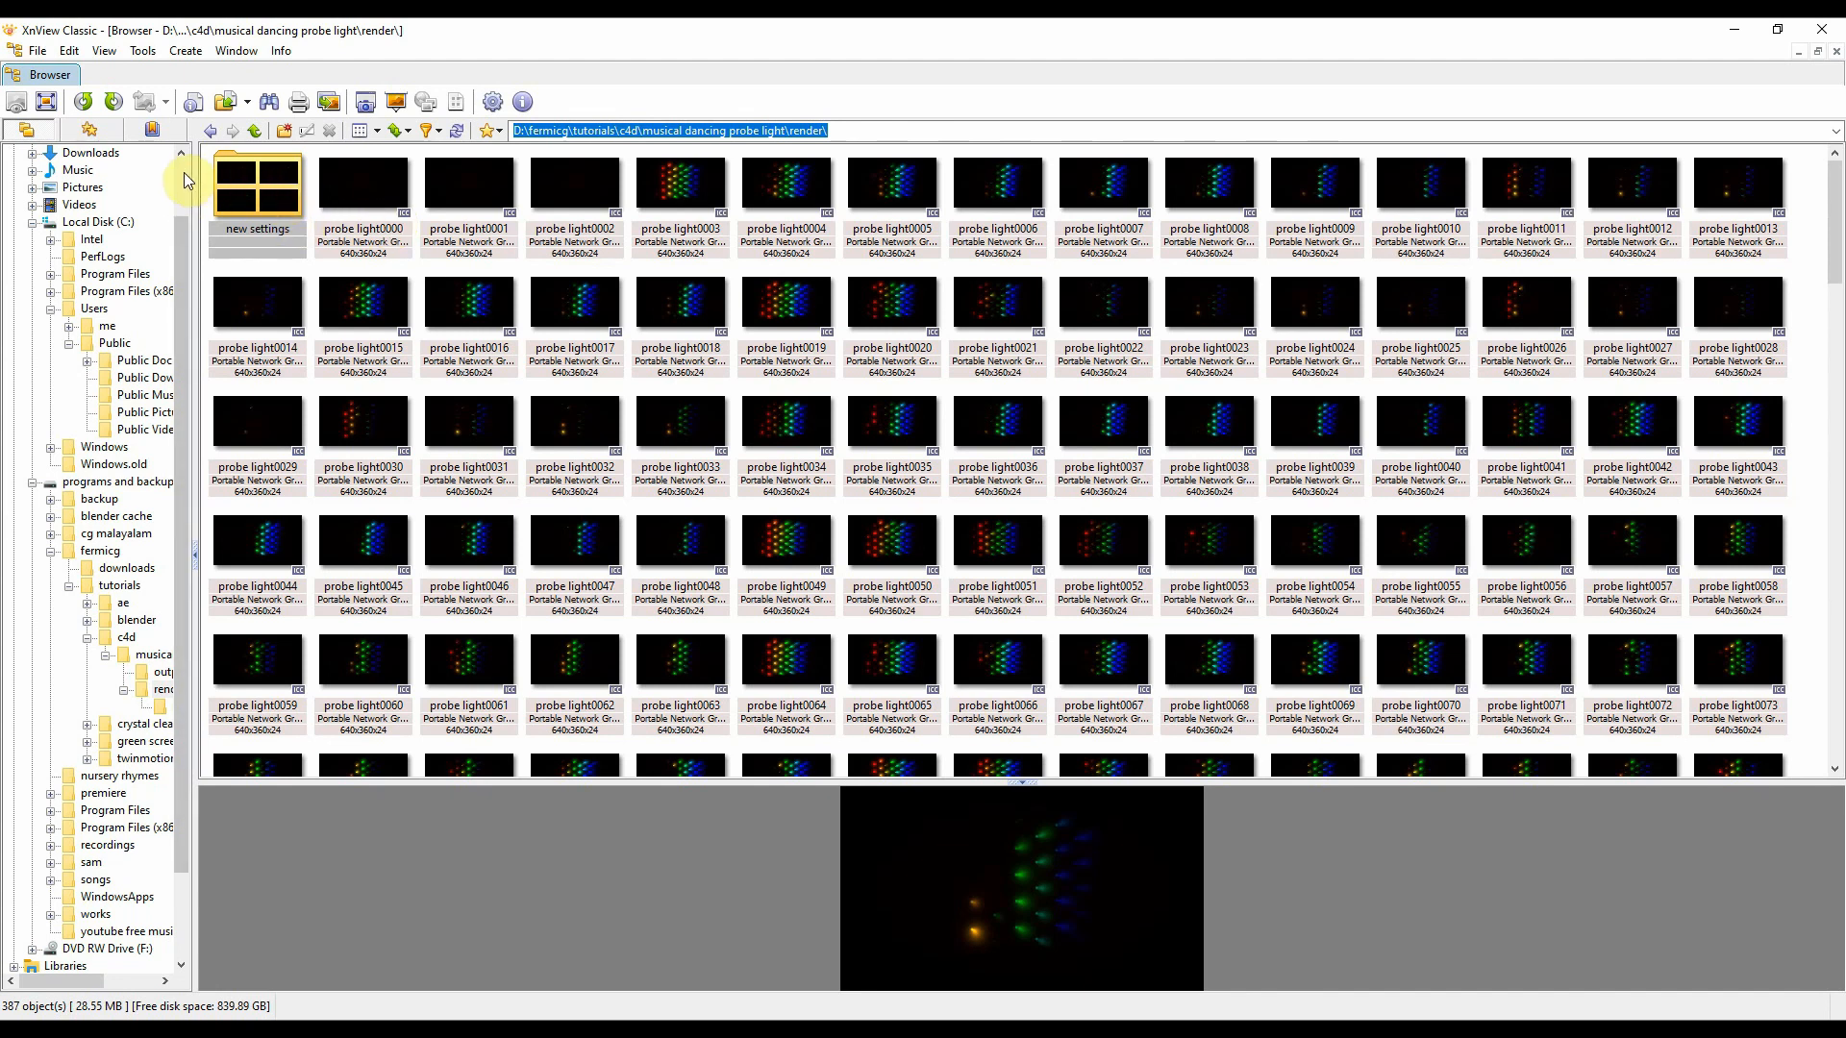
Step: Select all the images in the render folder from probe light0000 through probe light0385
{"action": "left_click", "coordinate": [366, 190]}
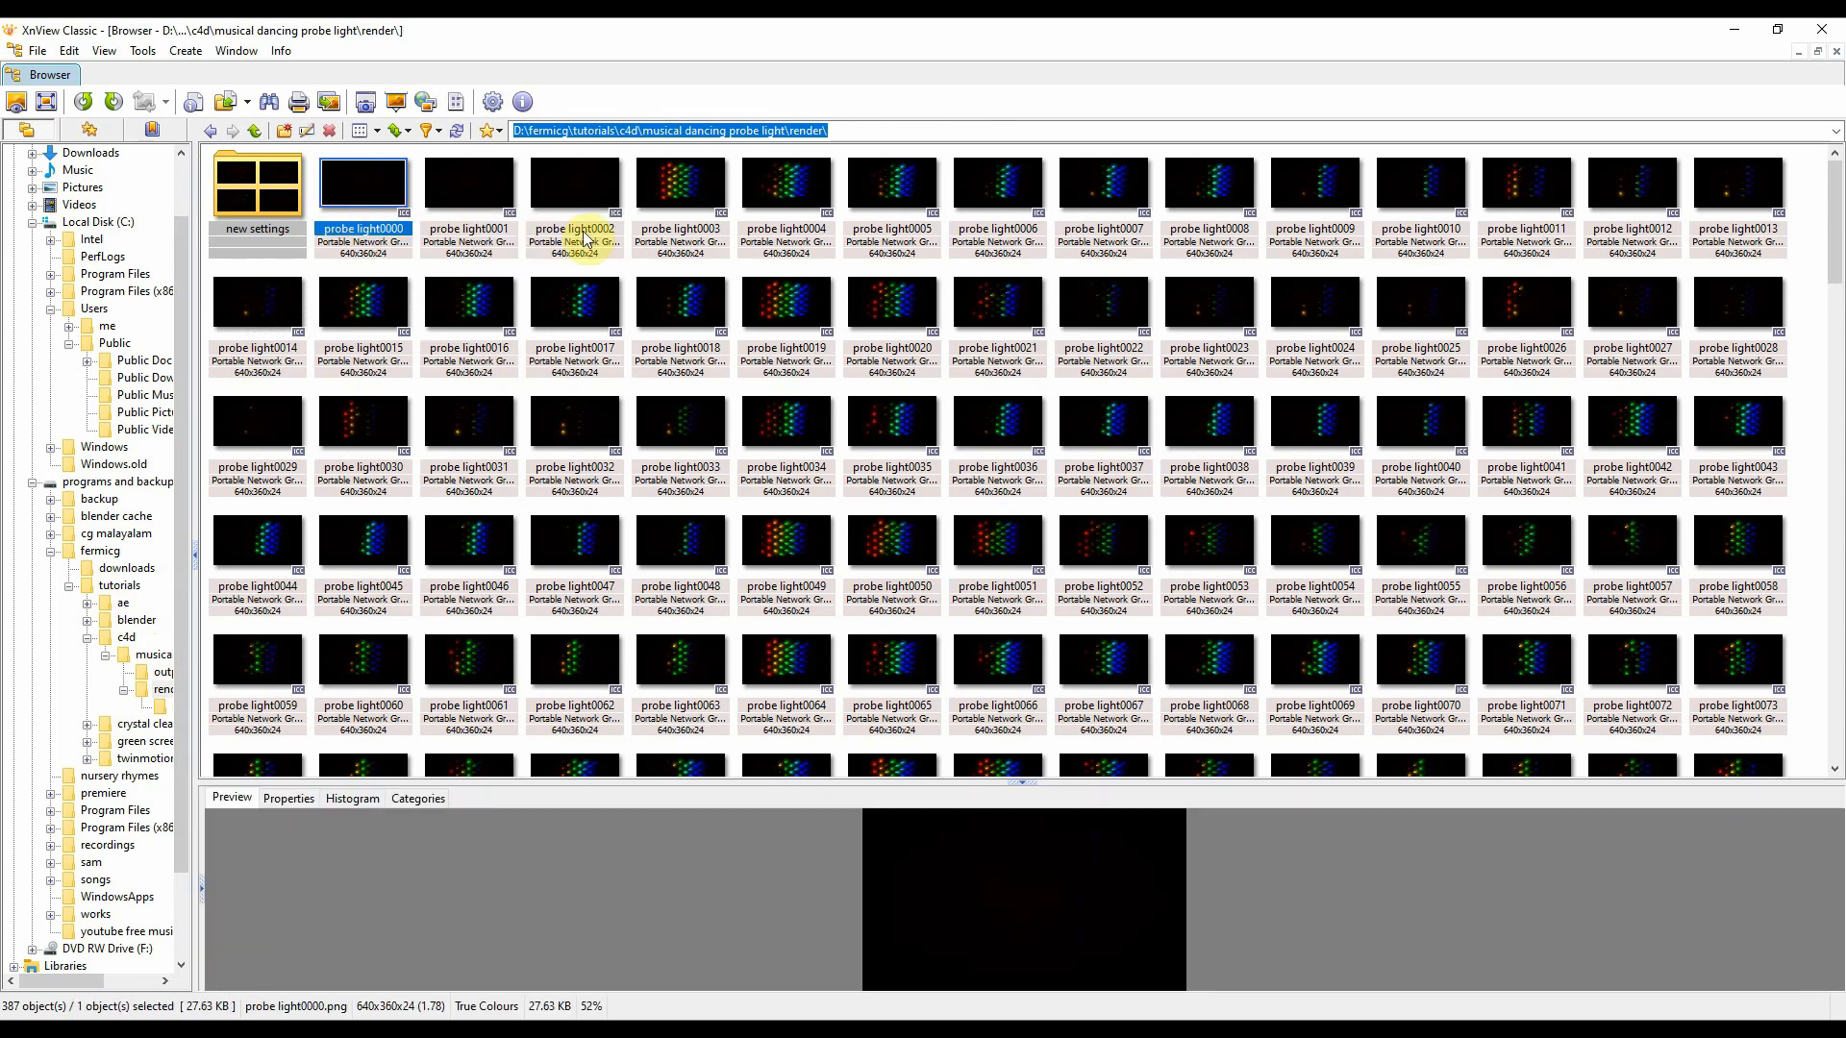
{"action": "left_click_drag", "start_coordinate": [1832, 276], "coordinate": [1837, 767]}
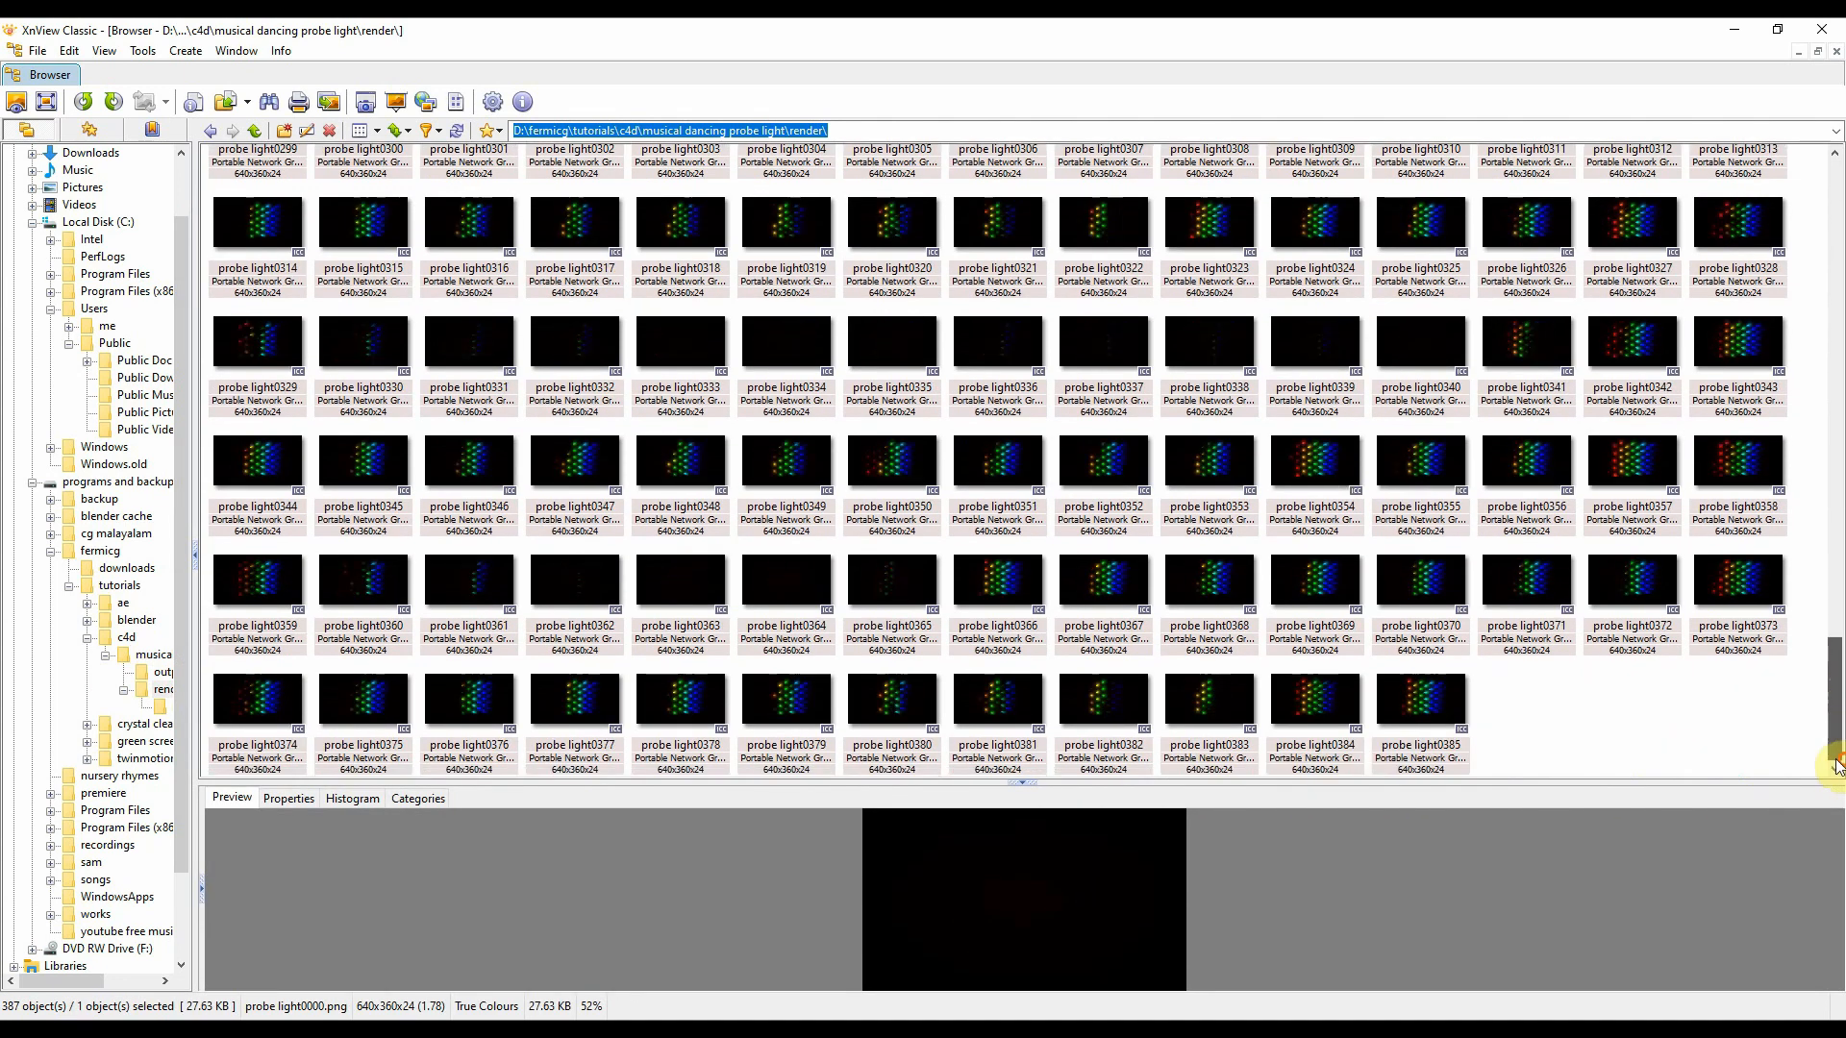
{"action": "left_click", "coordinate": [1433, 702], "text": "shift"}
{"action": "left_click_drag", "start_coordinate": [1835, 676], "coordinate": [1837, 182]}
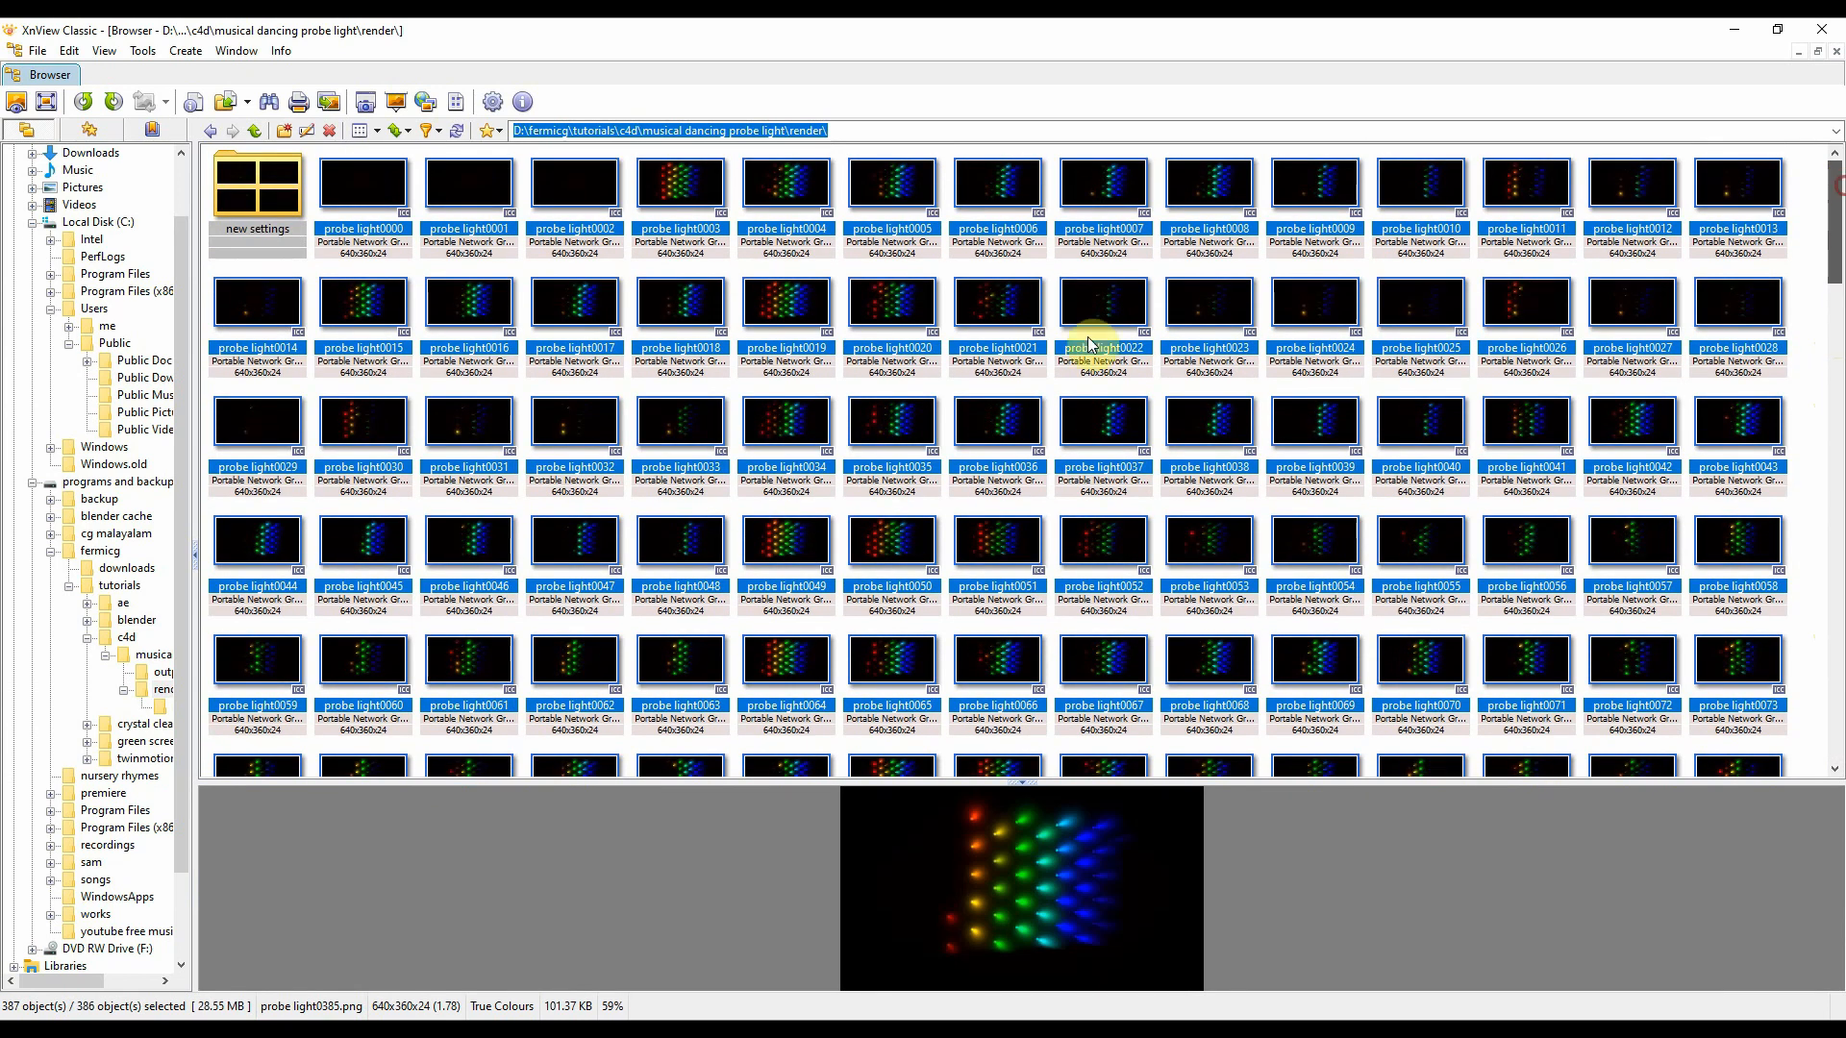
Step: Open Batch Rename for the selected images and move the dialog slightly aside
{"action": "right_click", "coordinate": [589, 296]}
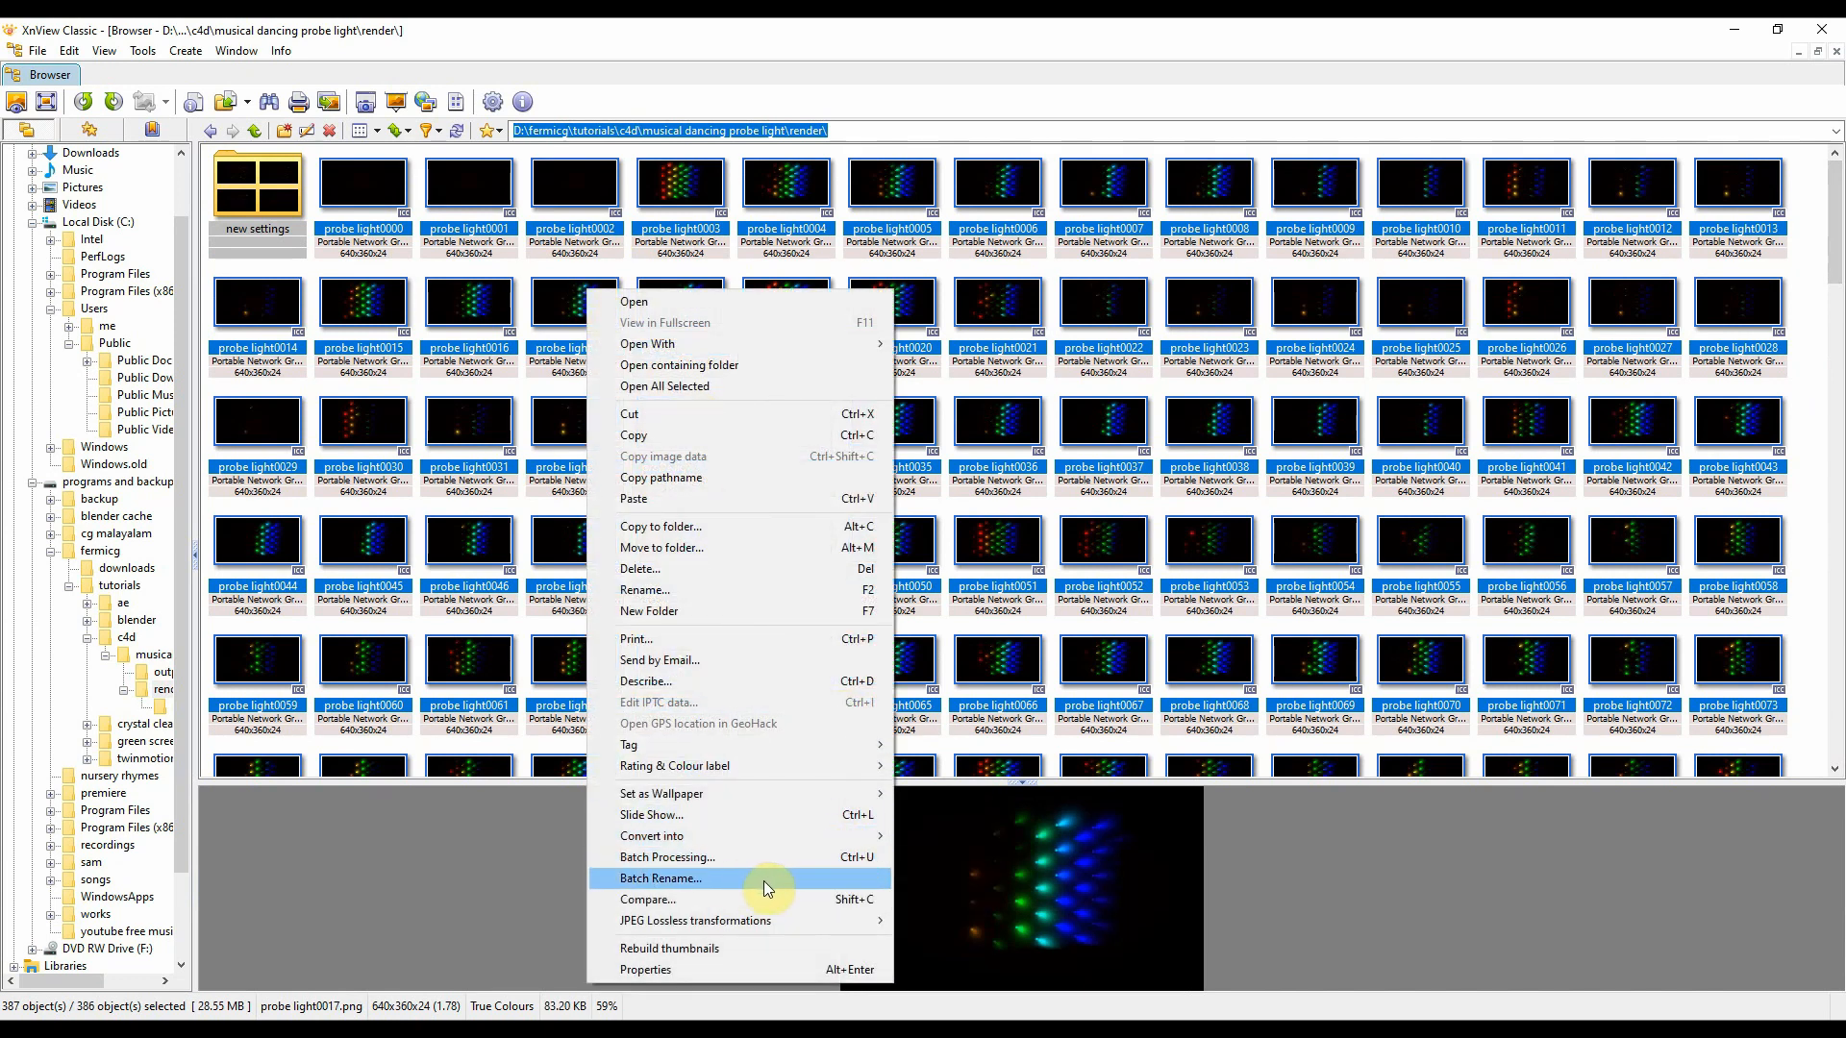
{"action": "mouse_move", "coordinate": [776, 835]}
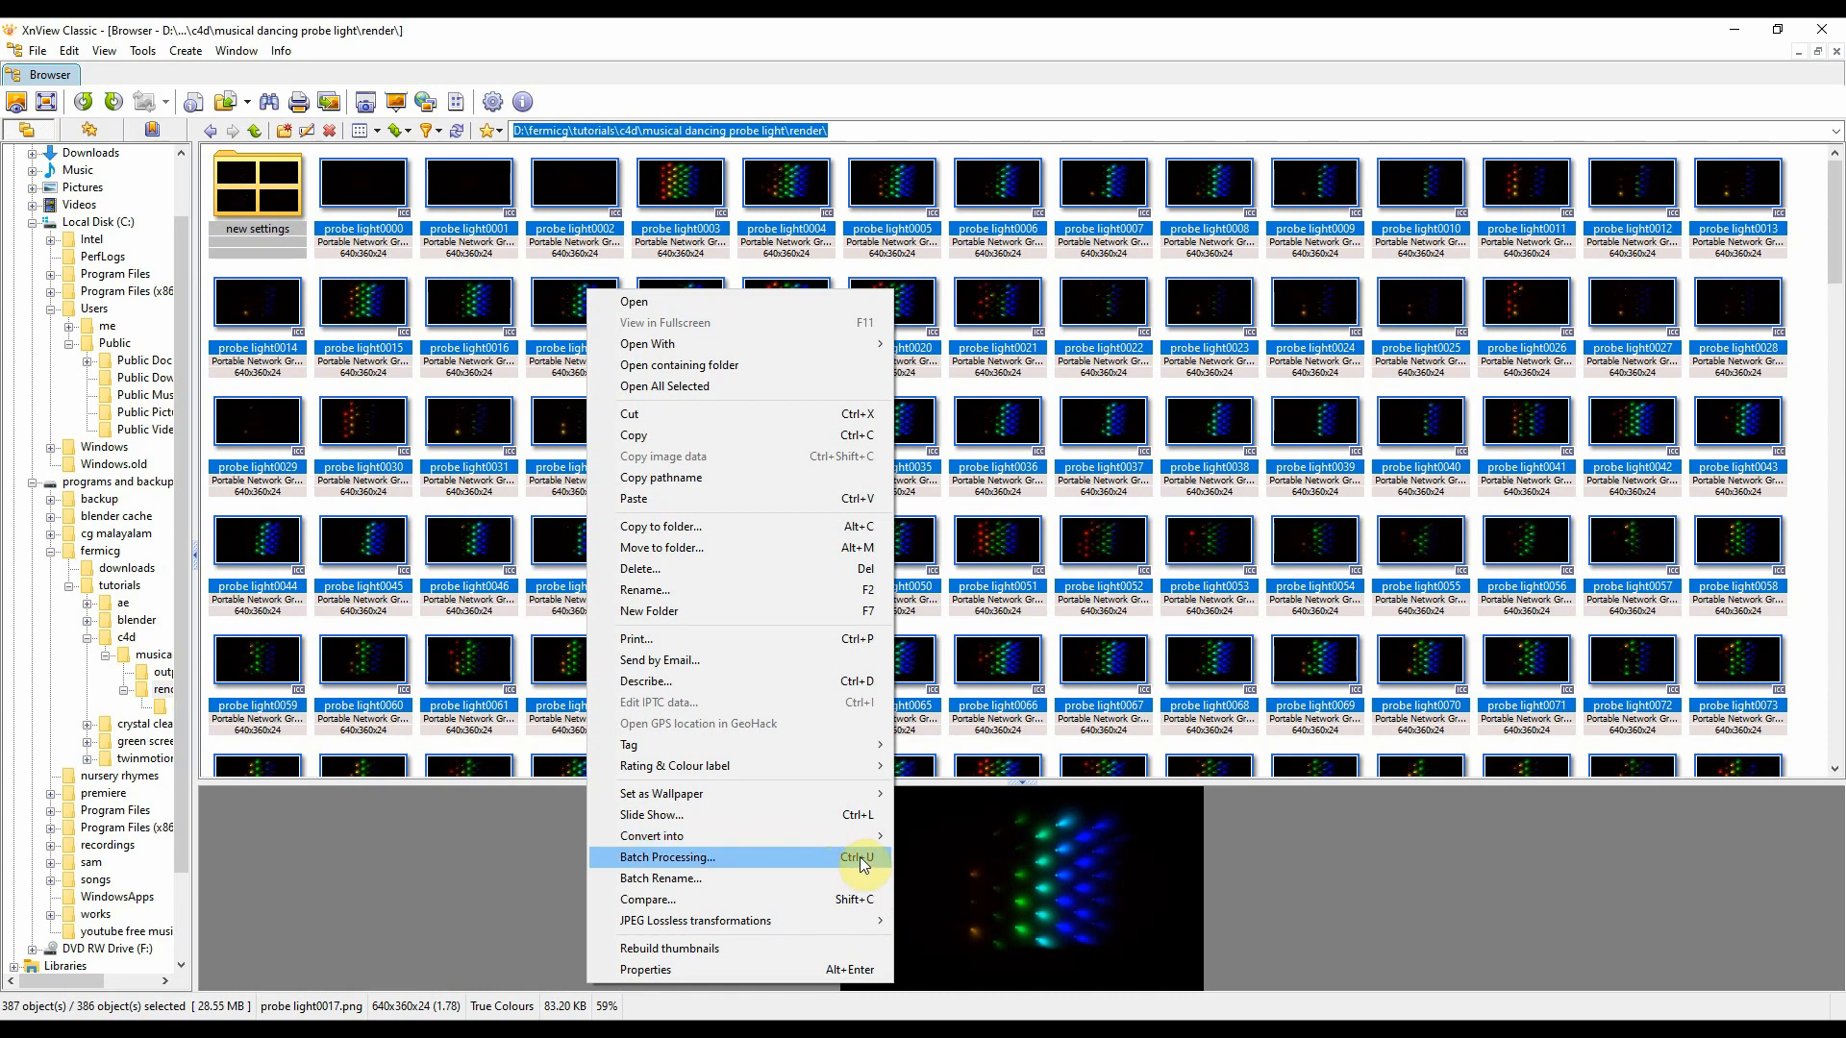
{"action": "left_click", "coordinate": [718, 883]}
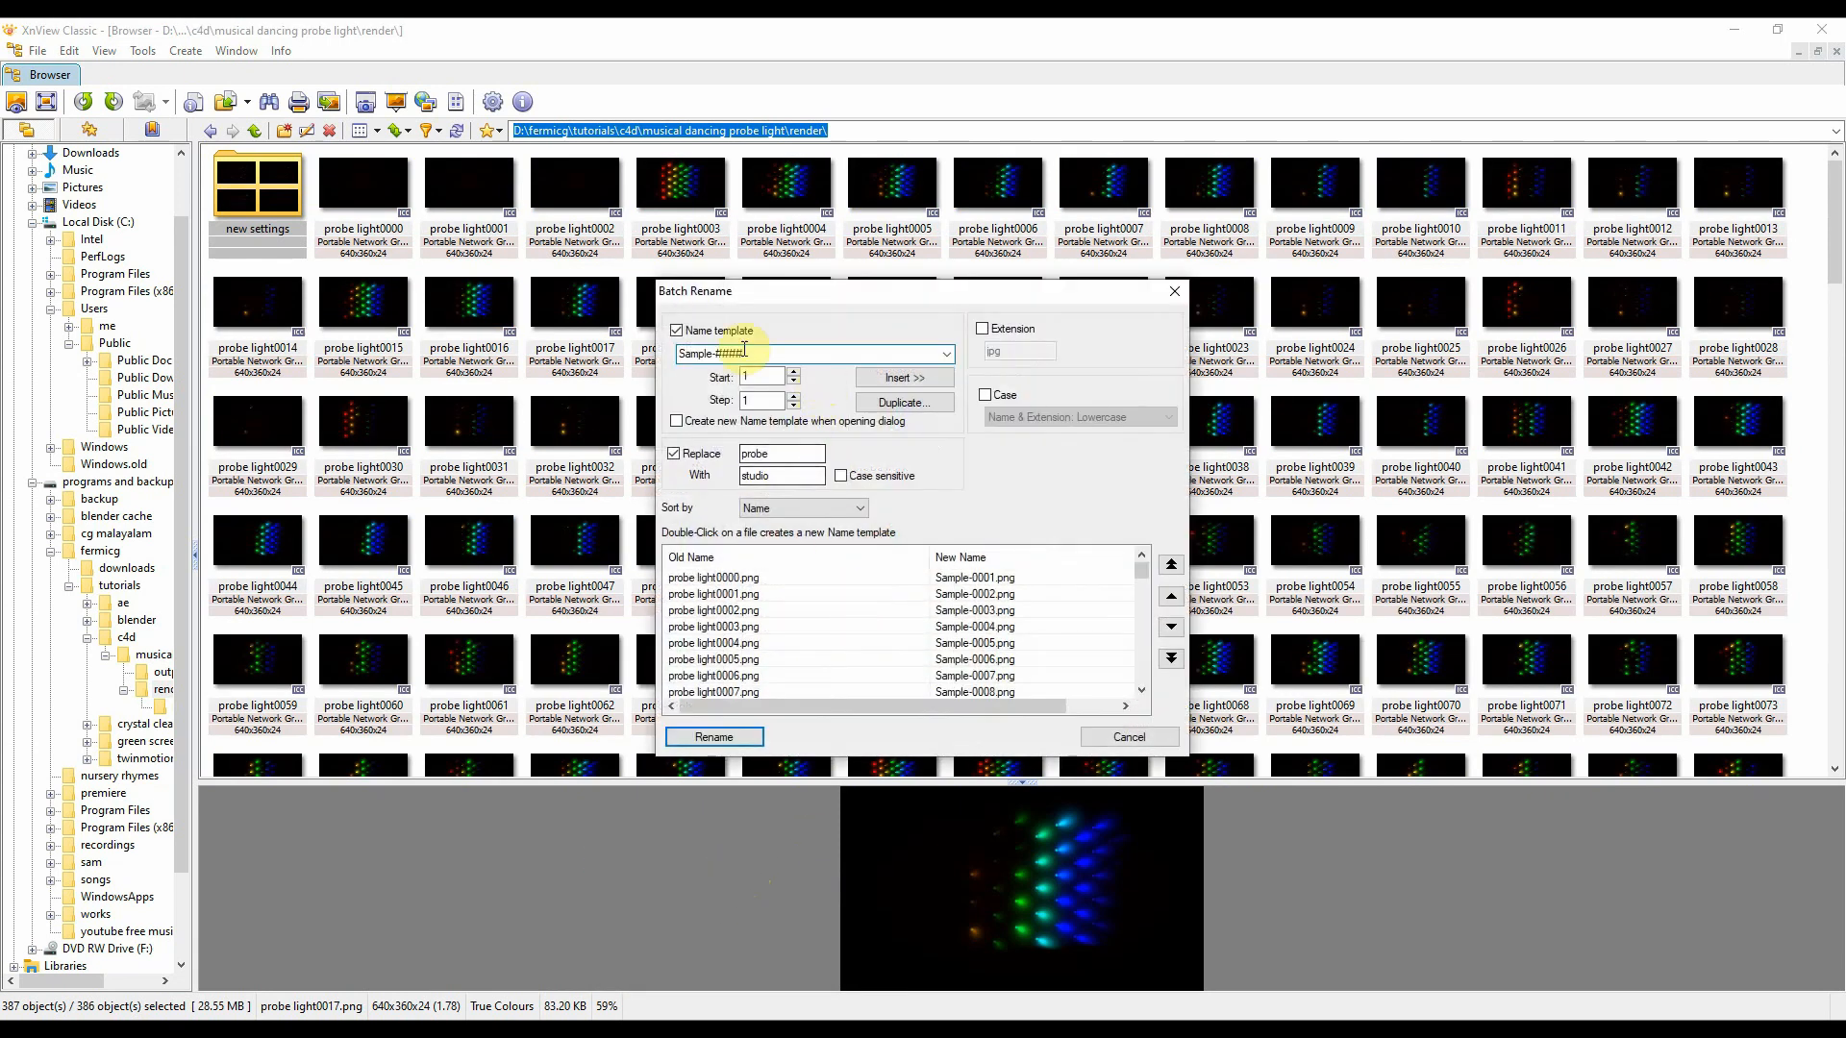
{"action": "left_click_drag", "start_coordinate": [862, 300], "coordinate": [933, 265]}
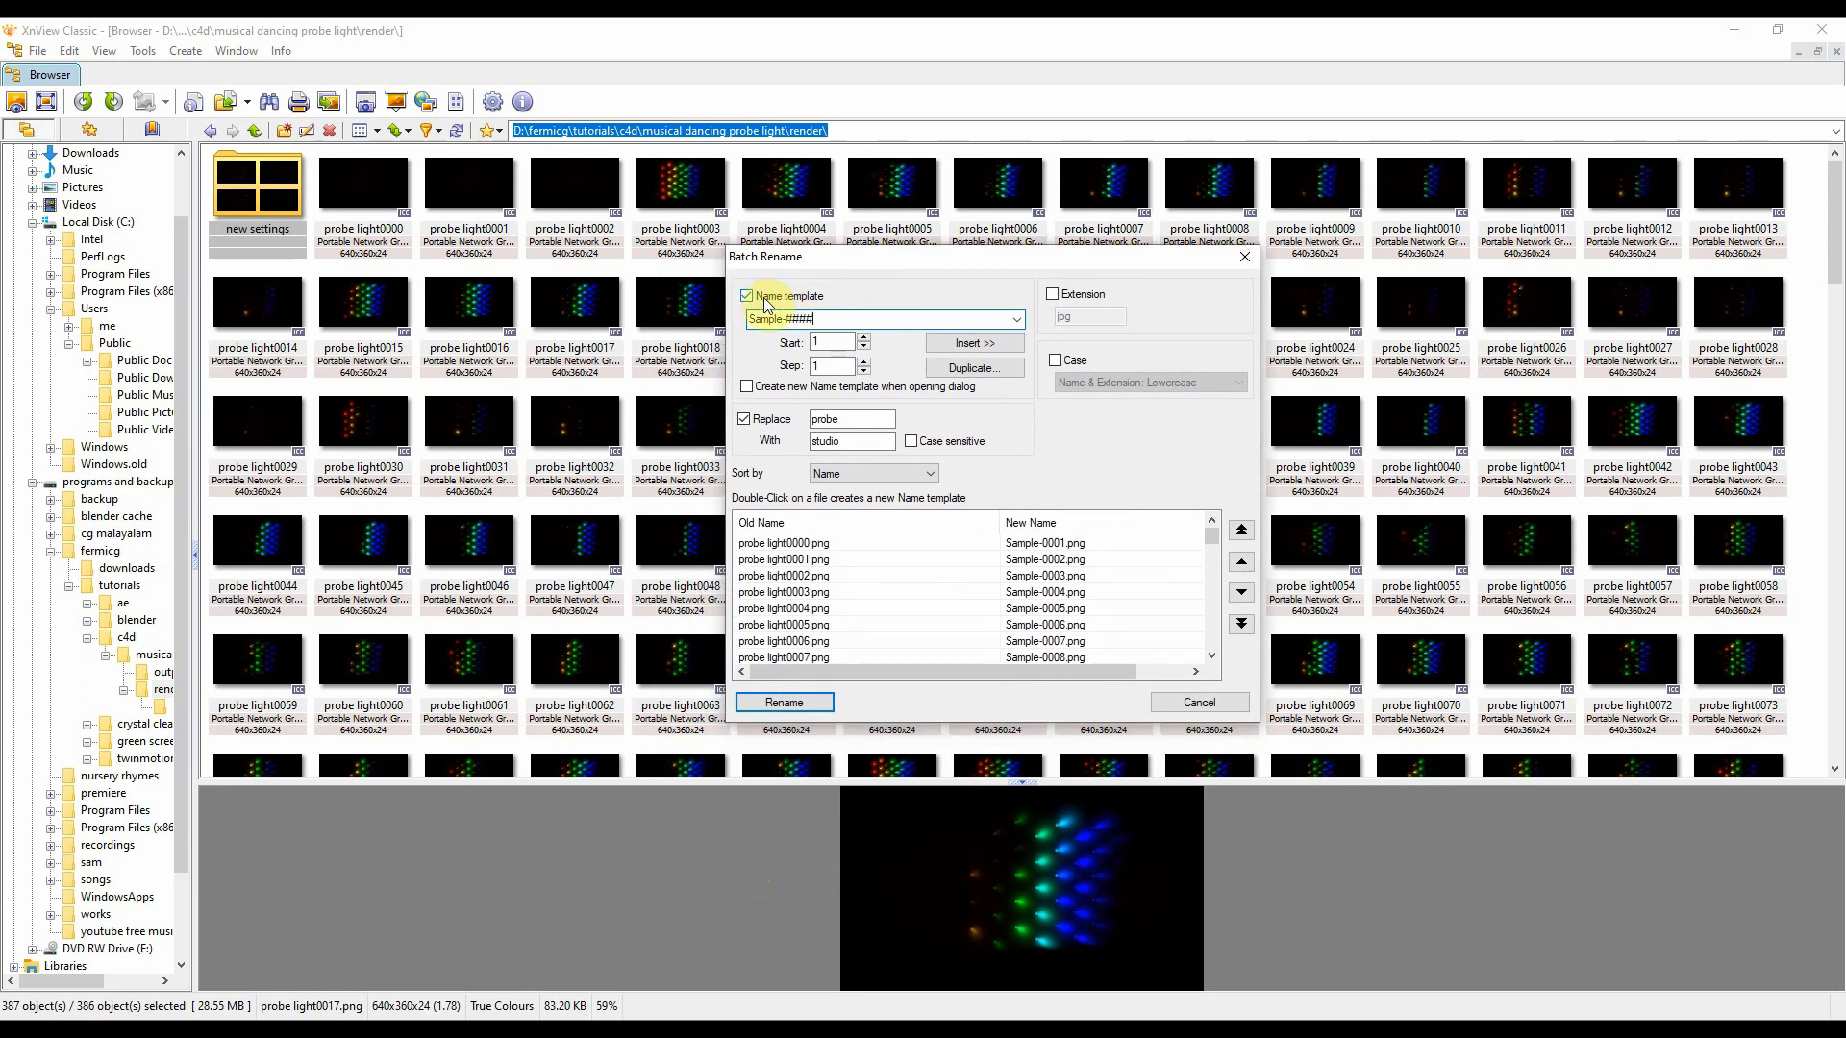
{"action": "left_click", "coordinate": [817, 473]}
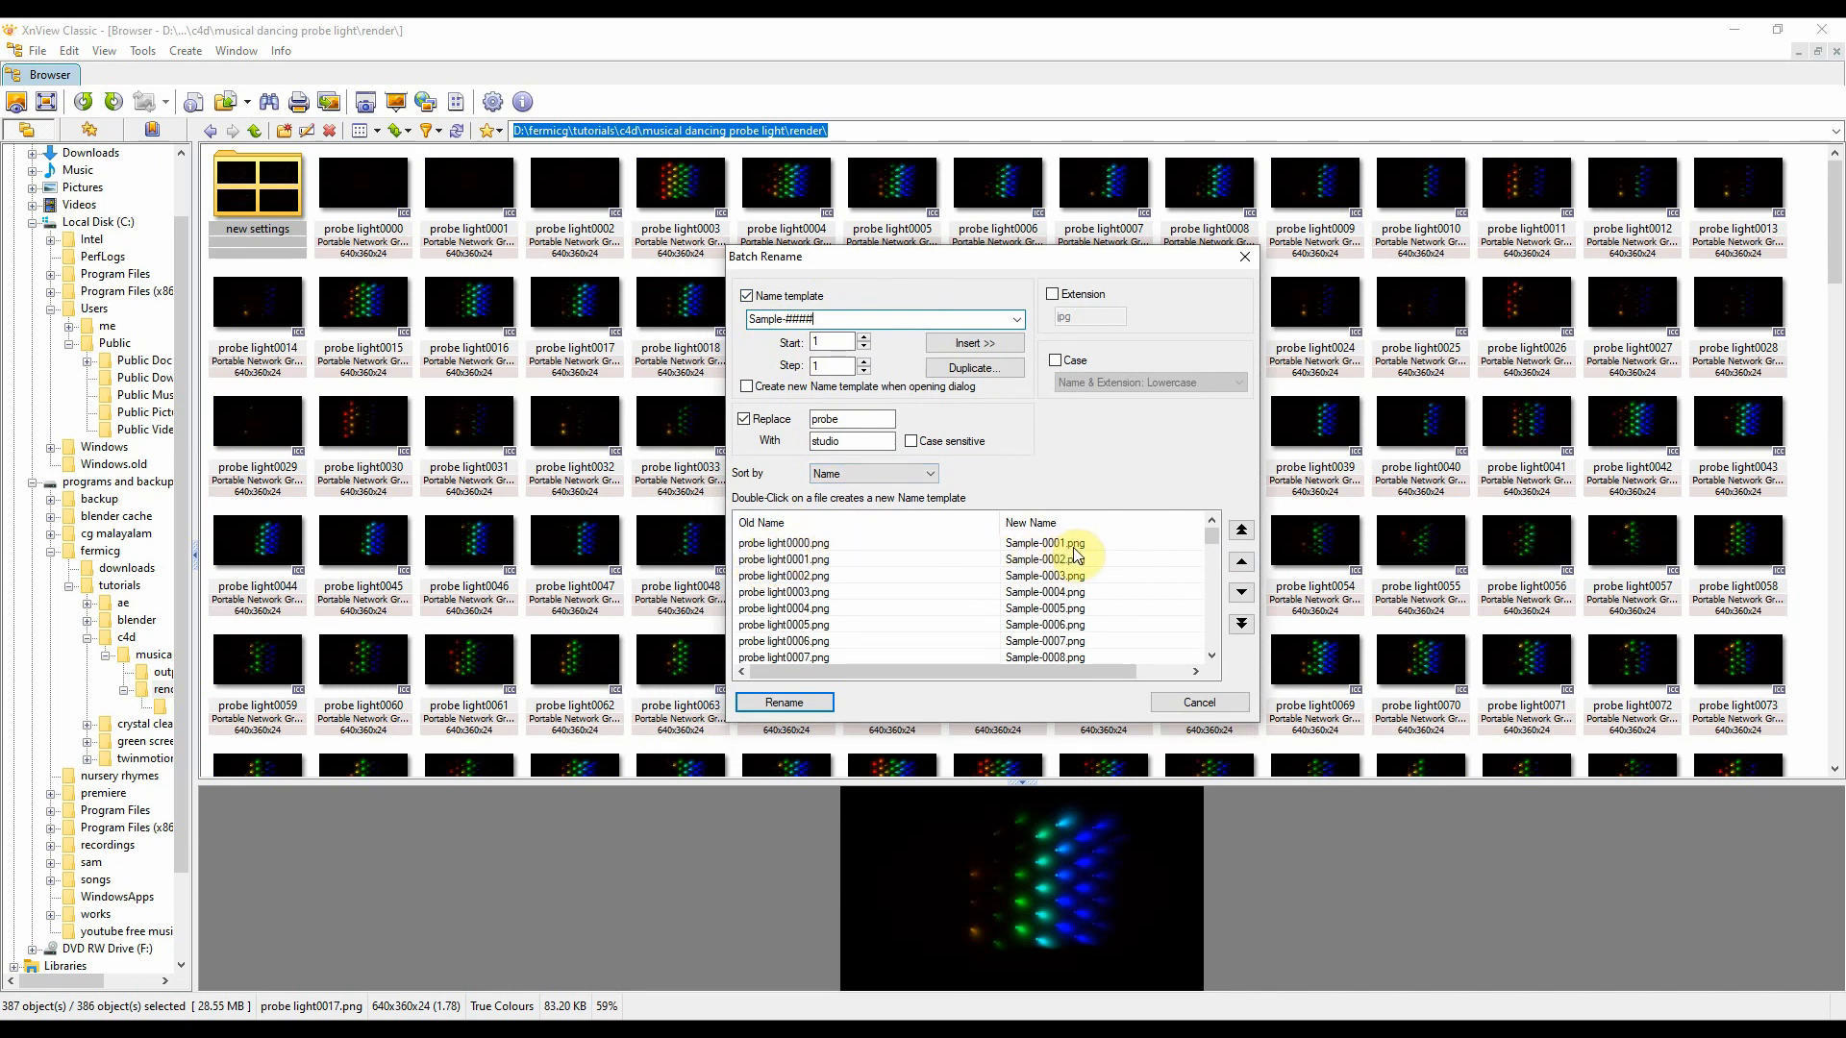
Step: Replace the name template with studio# and check the resulting names in the preview list
{"action": "left_click_drag", "start_coordinate": [833, 320], "coordinate": [755, 319]}
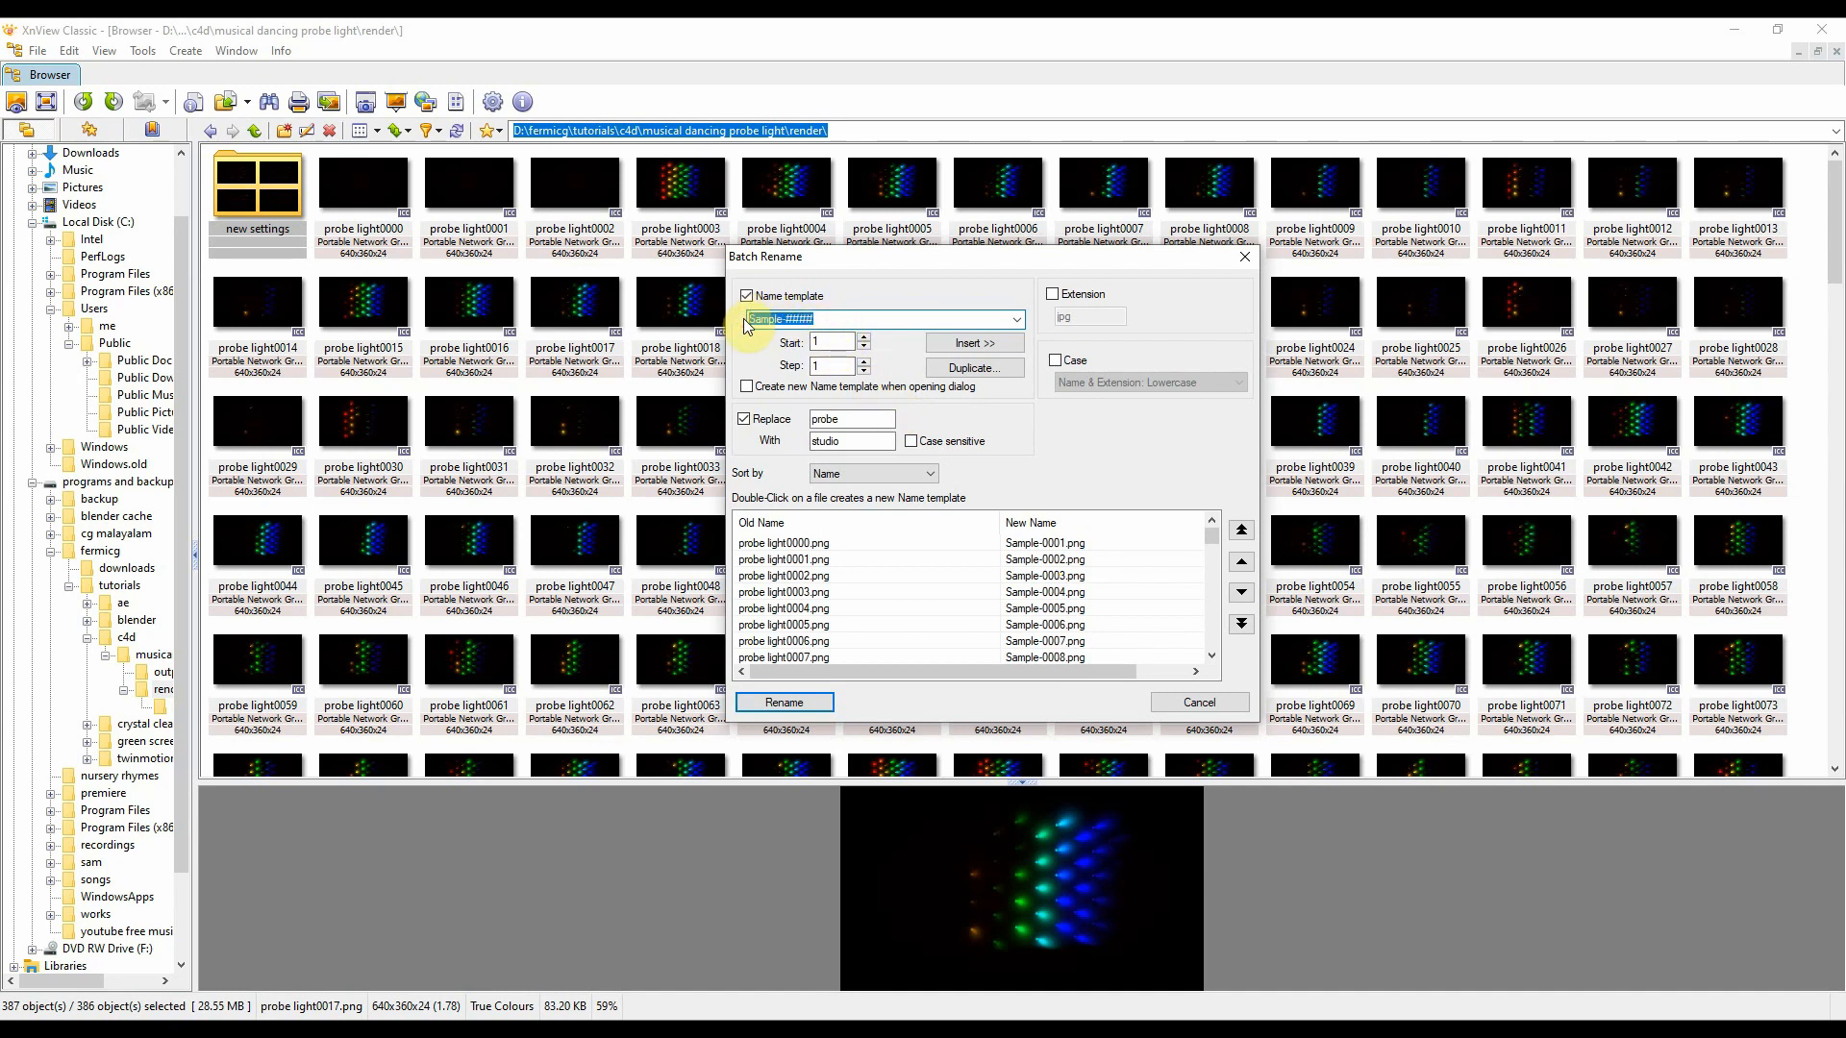
{"action": "type", "text": "studio"}
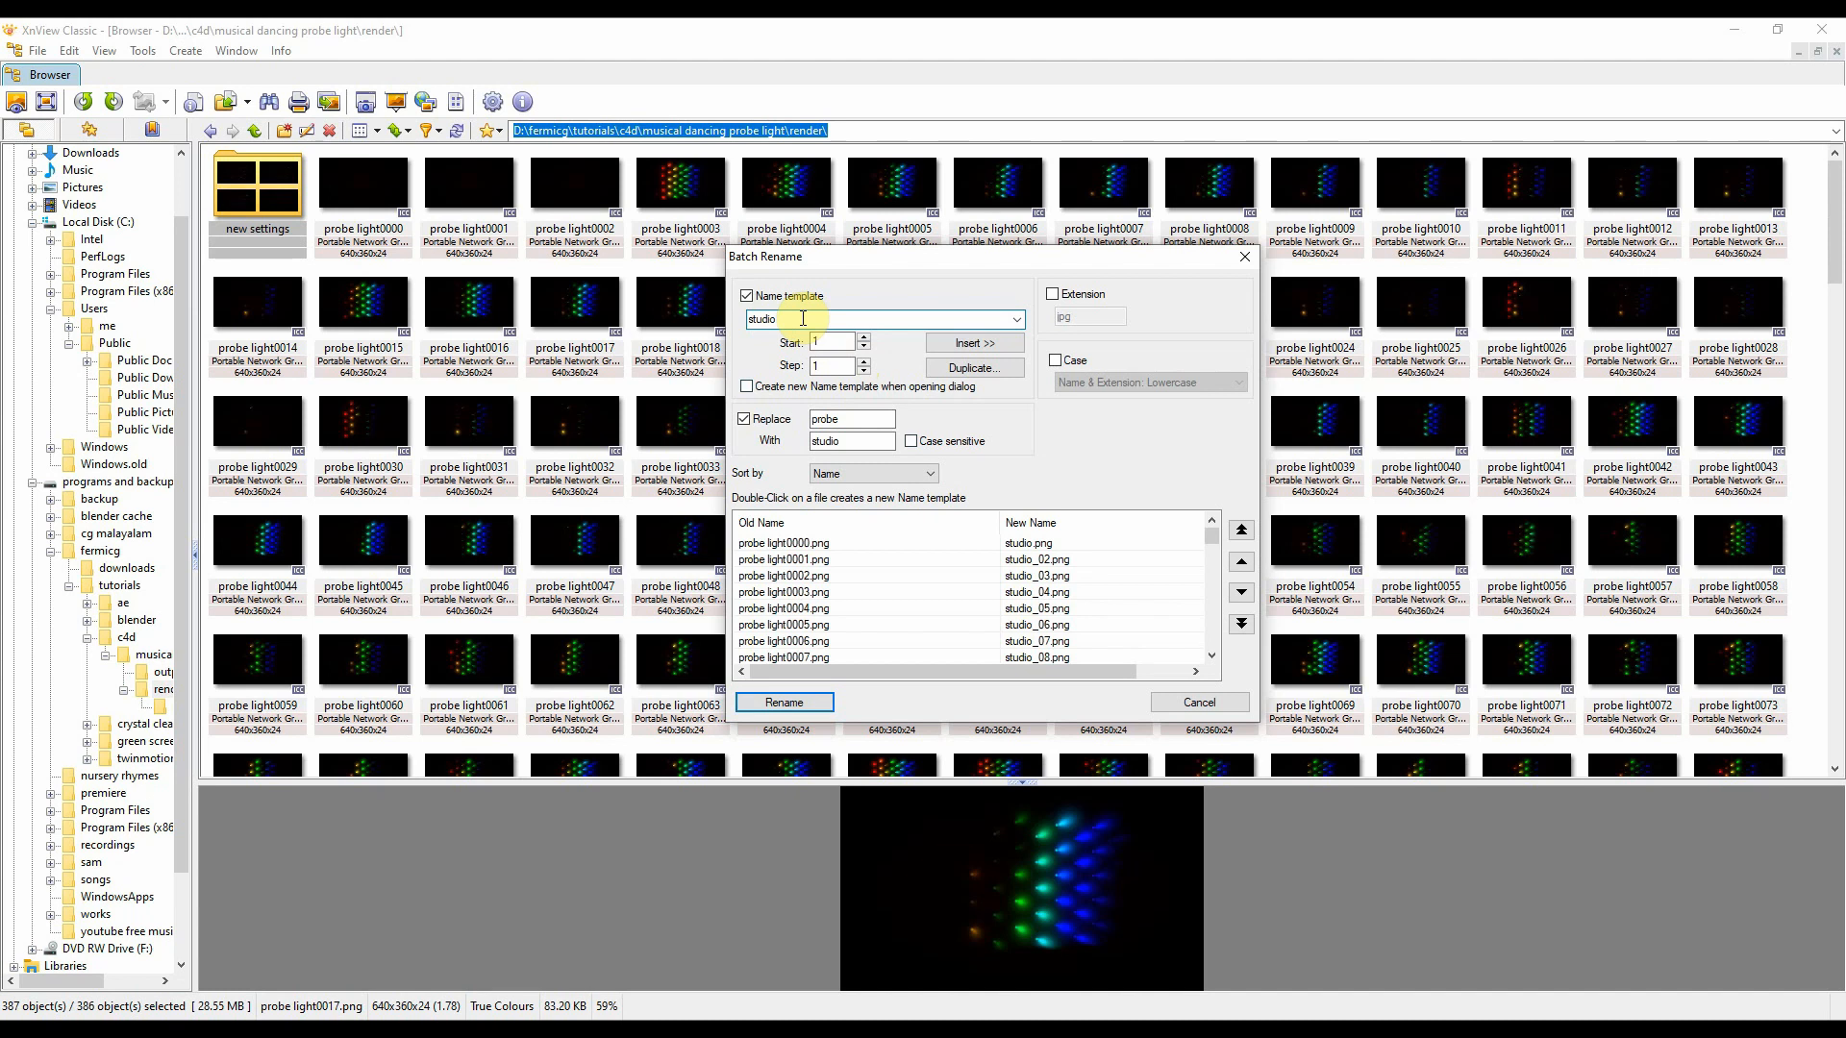
{"action": "type", "text": "#"}
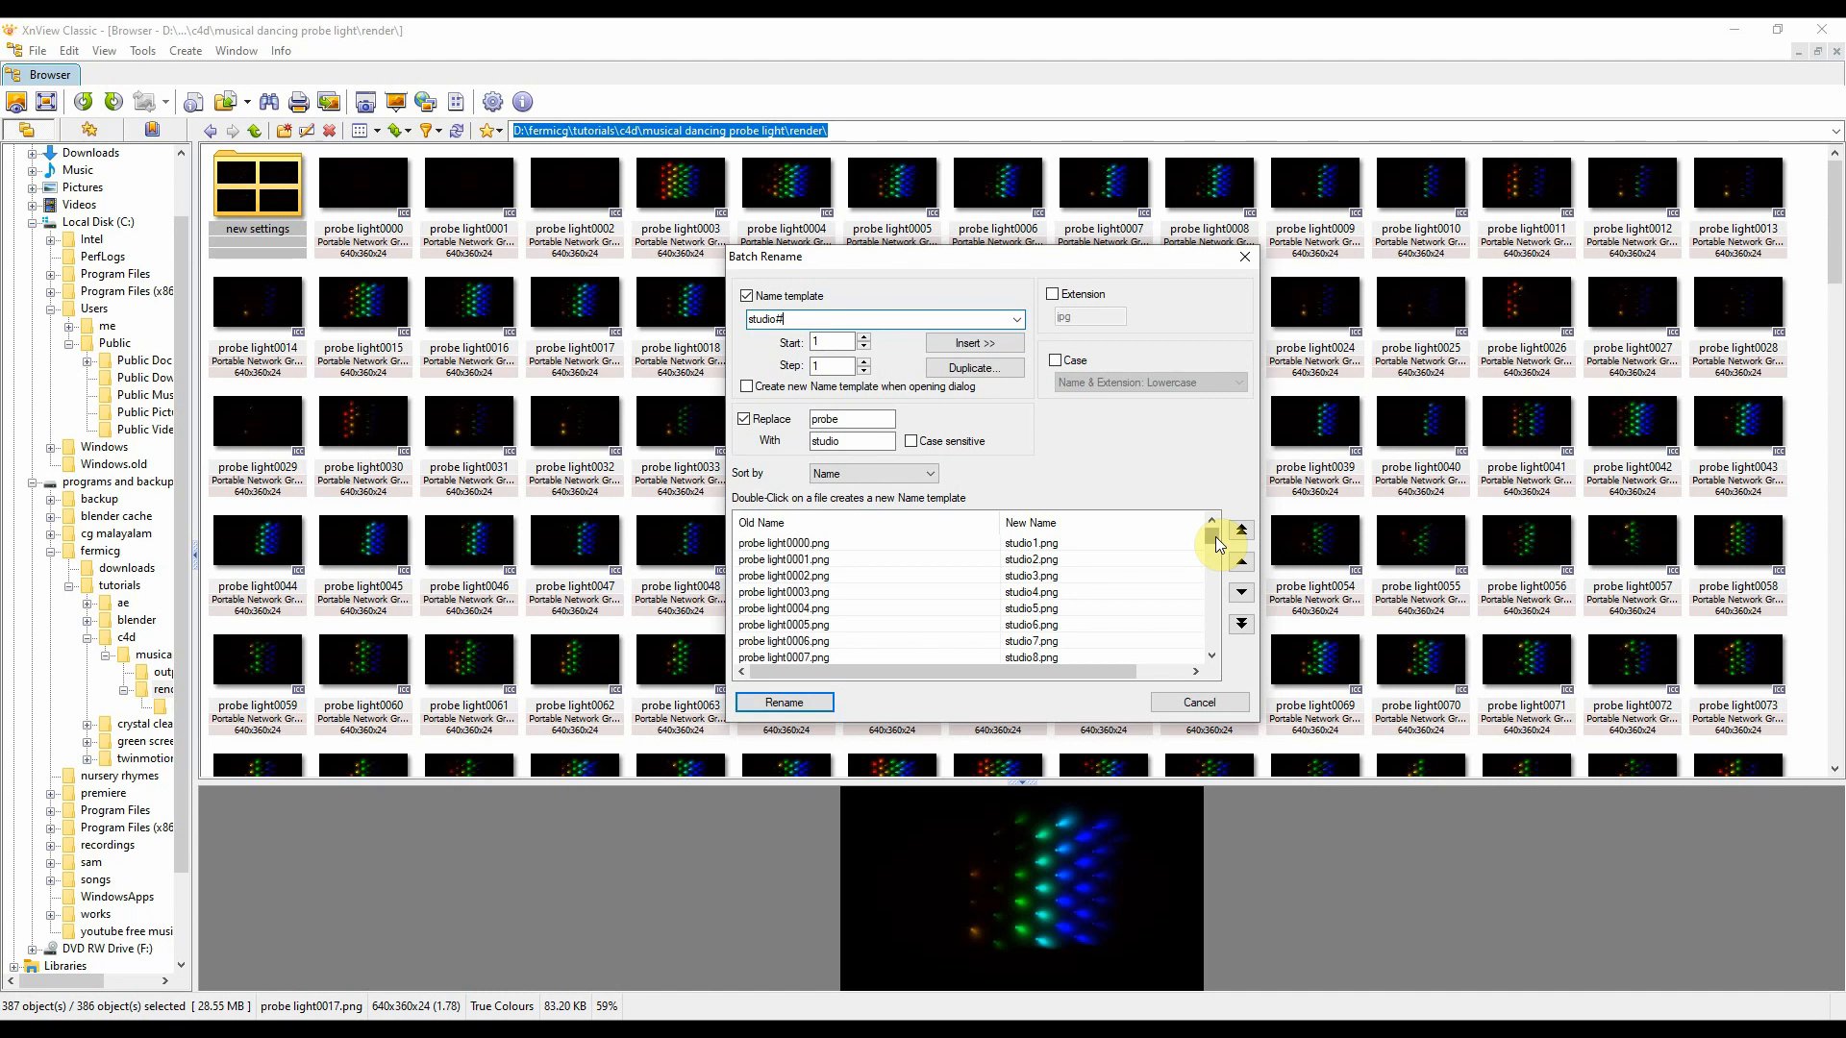
{"action": "left_click_drag", "start_coordinate": [1214, 544], "coordinate": [1212, 539]}
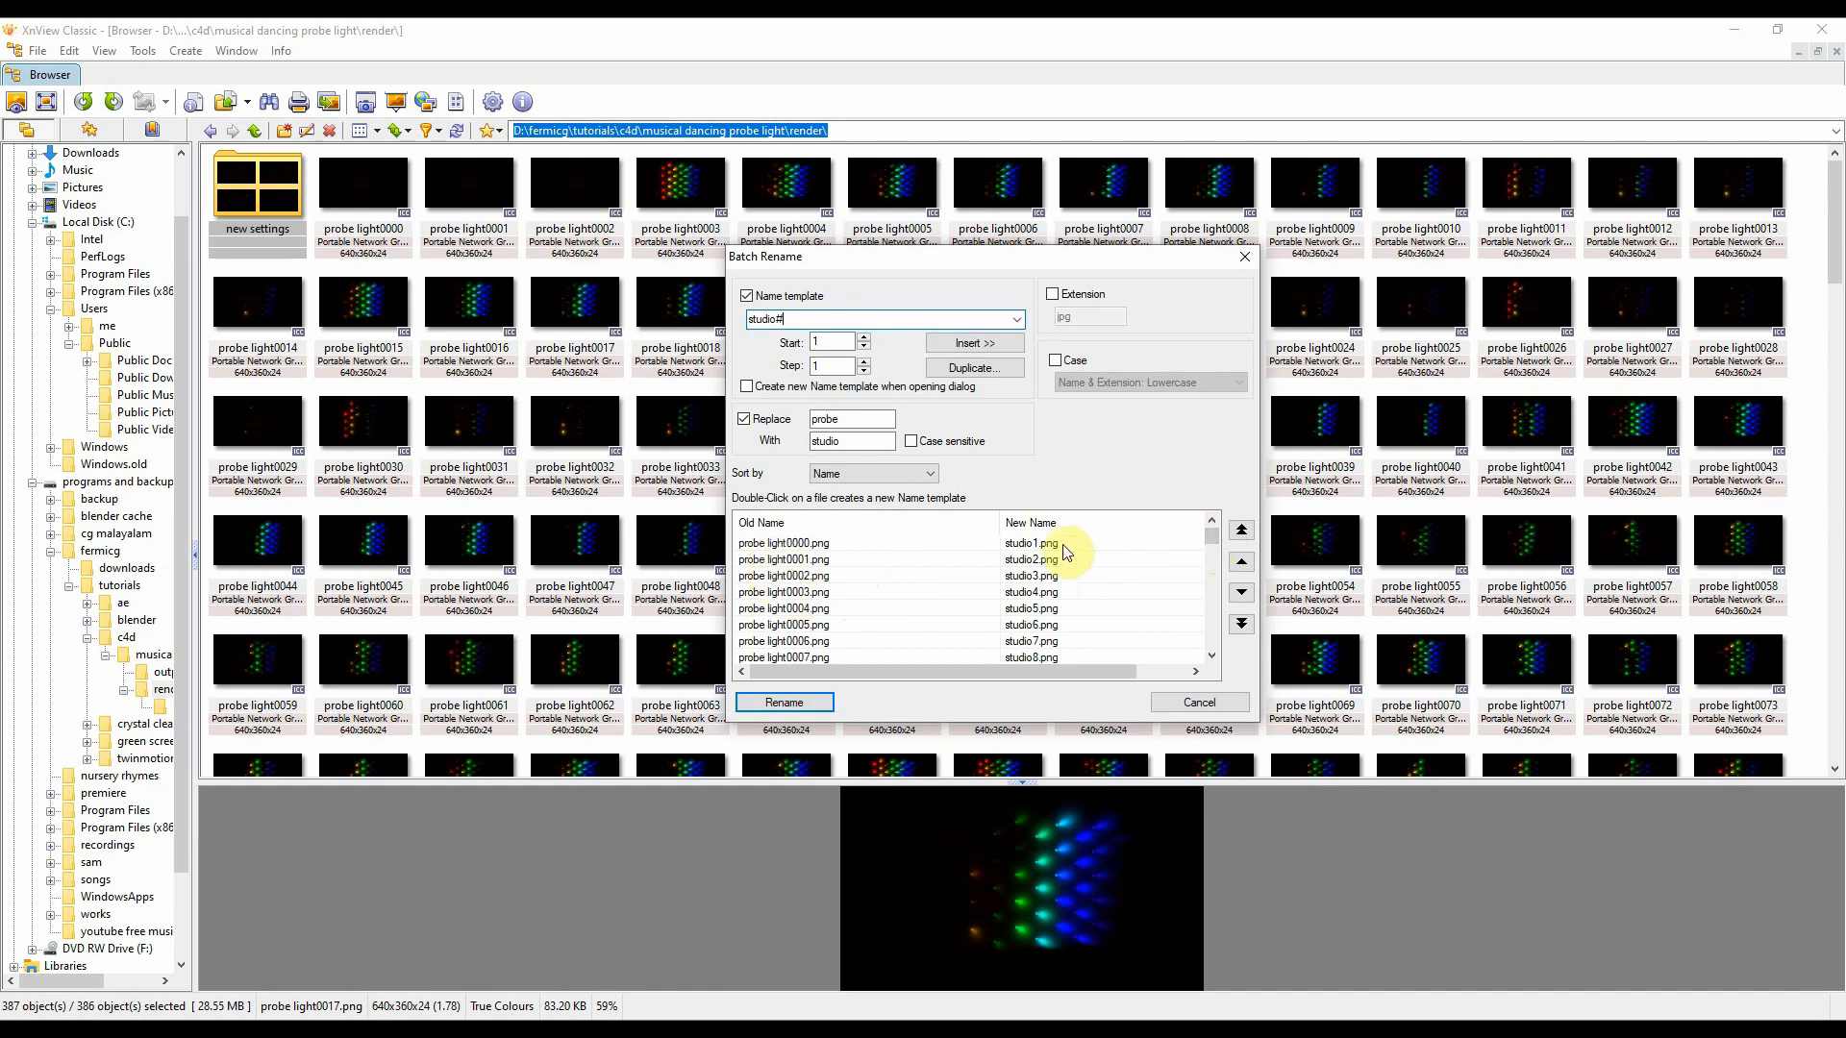
{"action": "mouse_move", "coordinate": [1211, 536]}
{"action": "left_mouse_down"}
{"action": "mouse_move", "coordinate": [1219, 649]}
{"action": "mouse_move", "coordinate": [1220, 531]}
{"action": "left_mouse_up"}
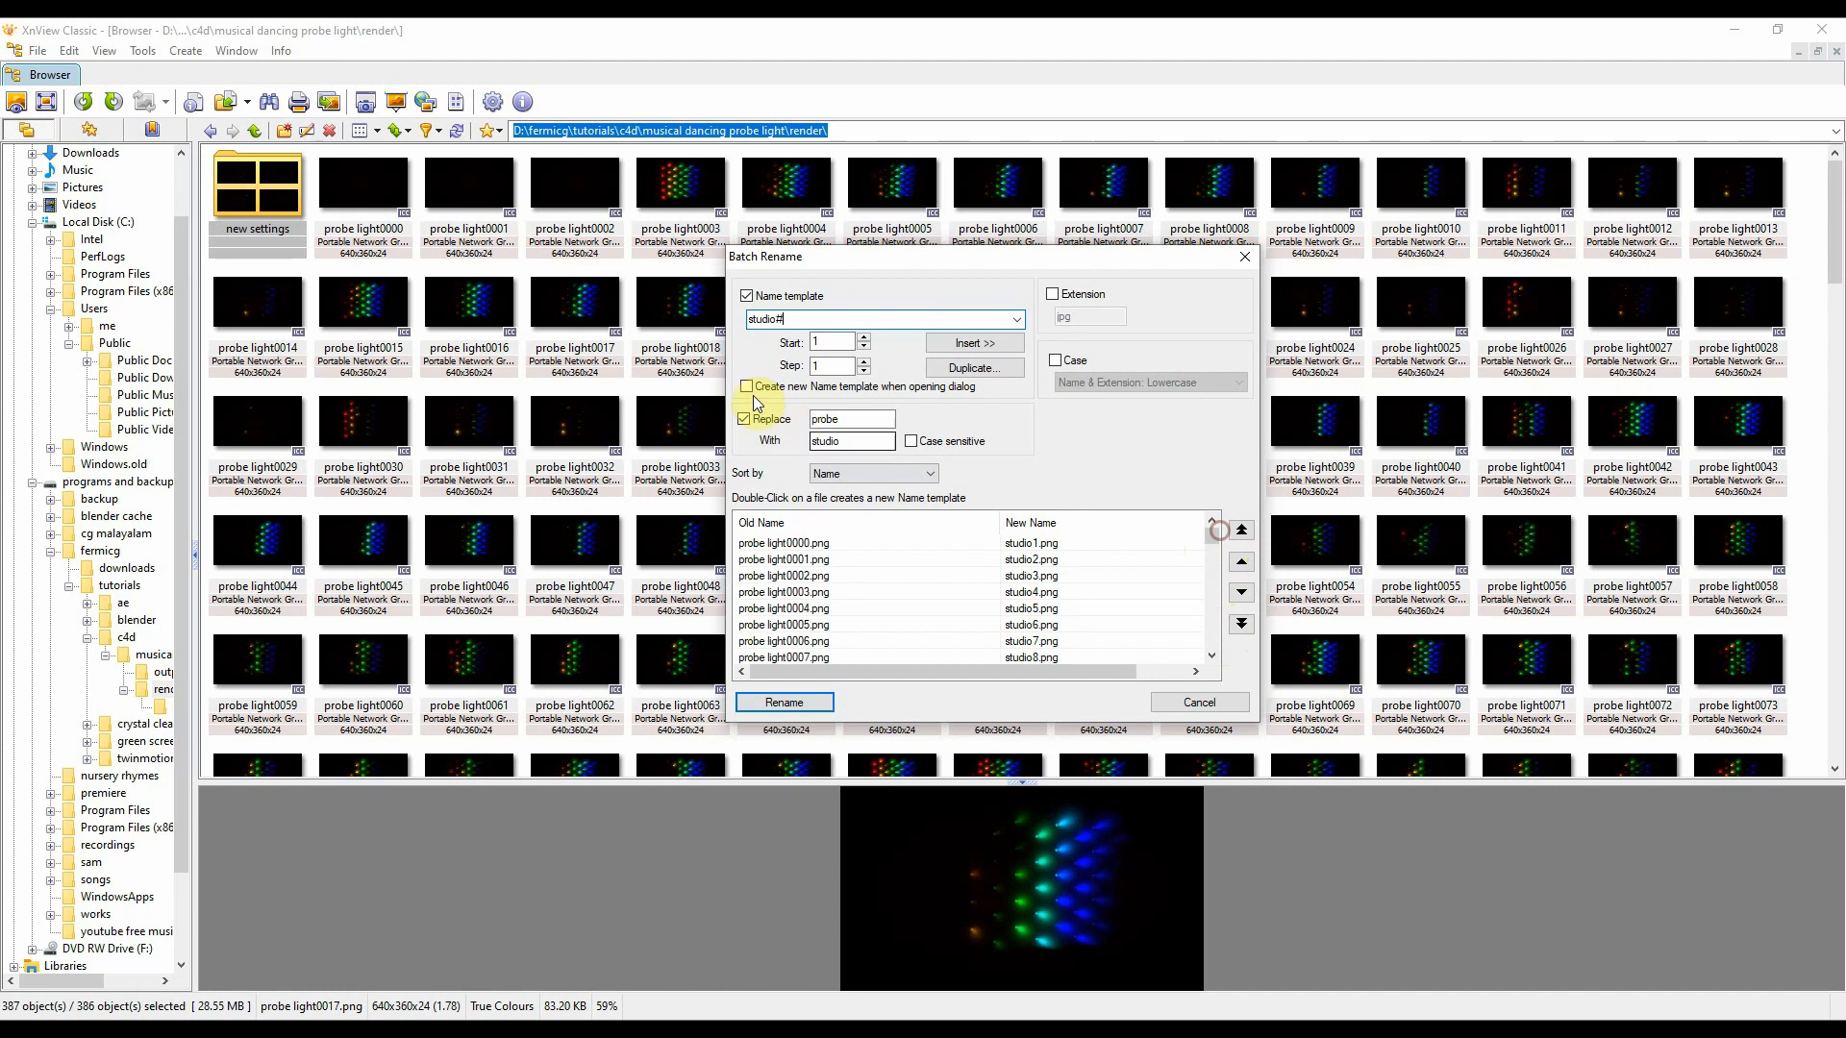
Step: Try a longer run of # placeholders in the name template and trim it back to studio#
{"action": "left_click", "coordinate": [790, 319]}
{"action": "type", "text": "#"}
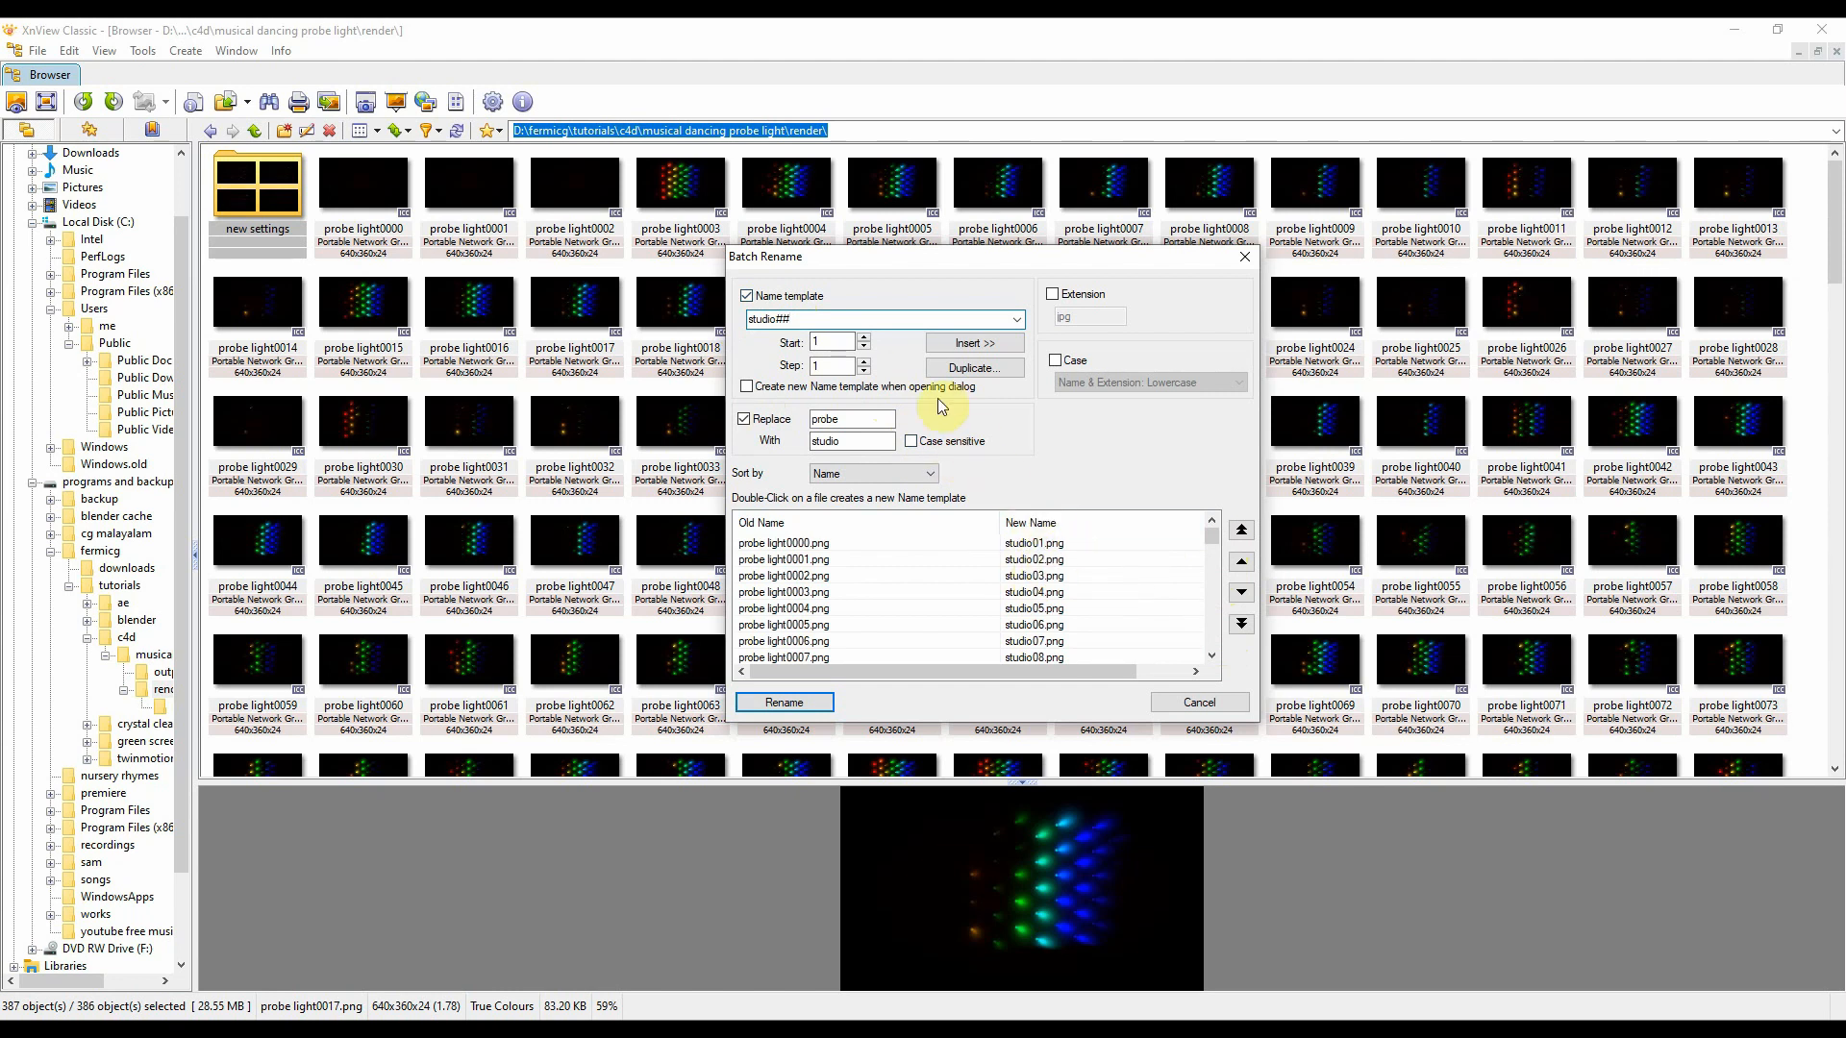
{"action": "type", "text": "#########"}
{"action": "left_click_drag", "start_coordinate": [933, 320], "coordinate": [784, 321]}
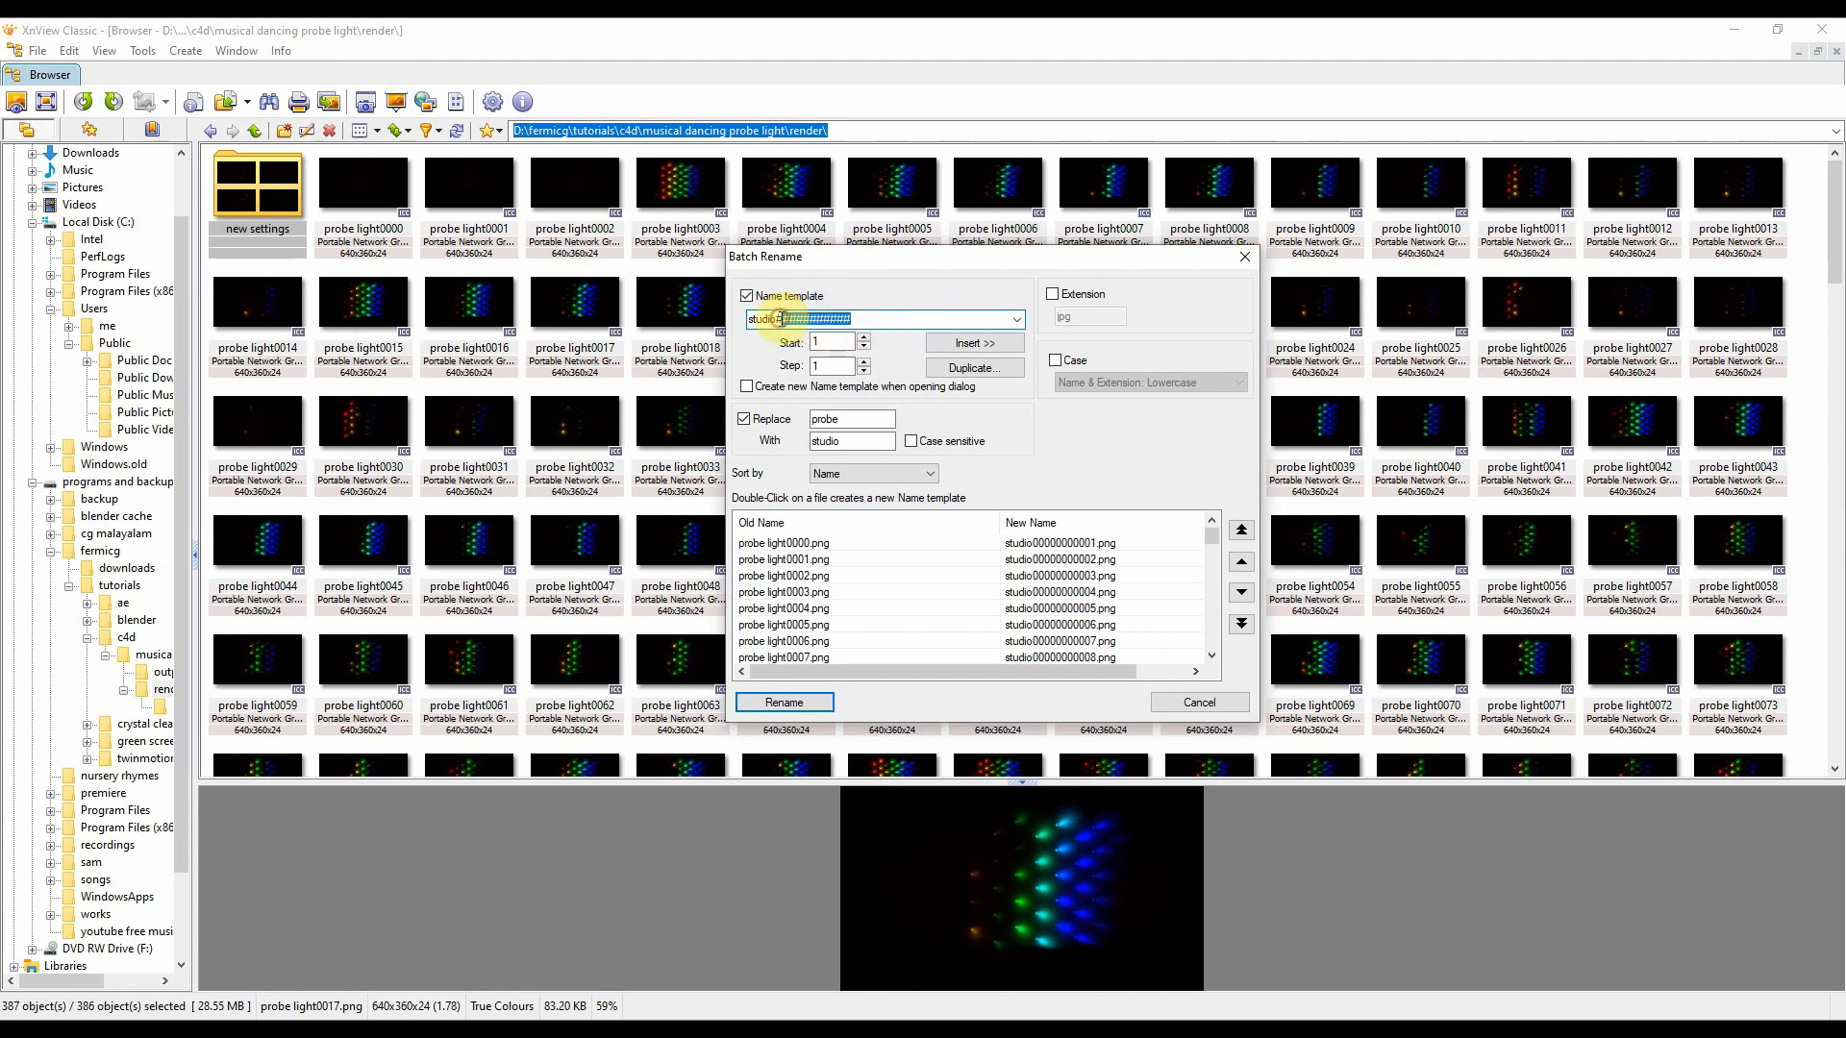
{"action": "key", "text": "BackSpace"}
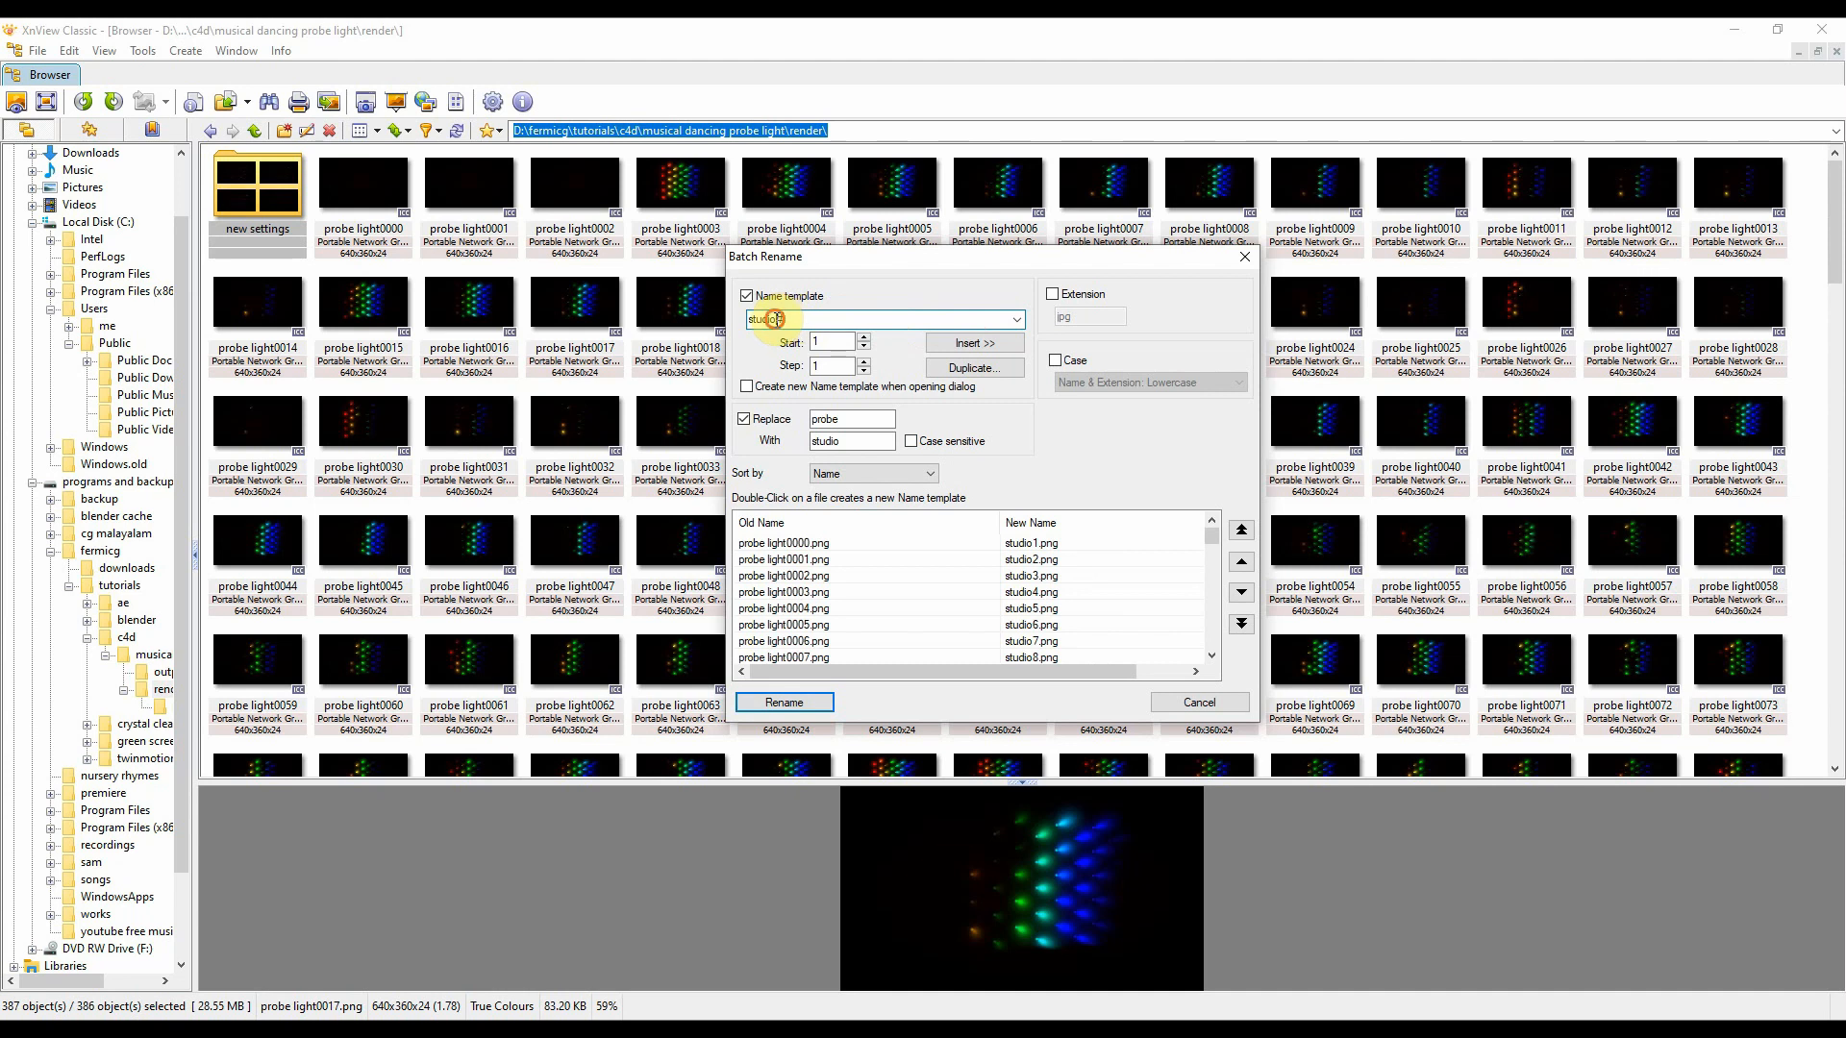
Step: Insert an underscore so the name template reads studio_# and set the start number to 10
{"action": "left_click", "coordinate": [777, 320]}
{"action": "type", "text": "_"}
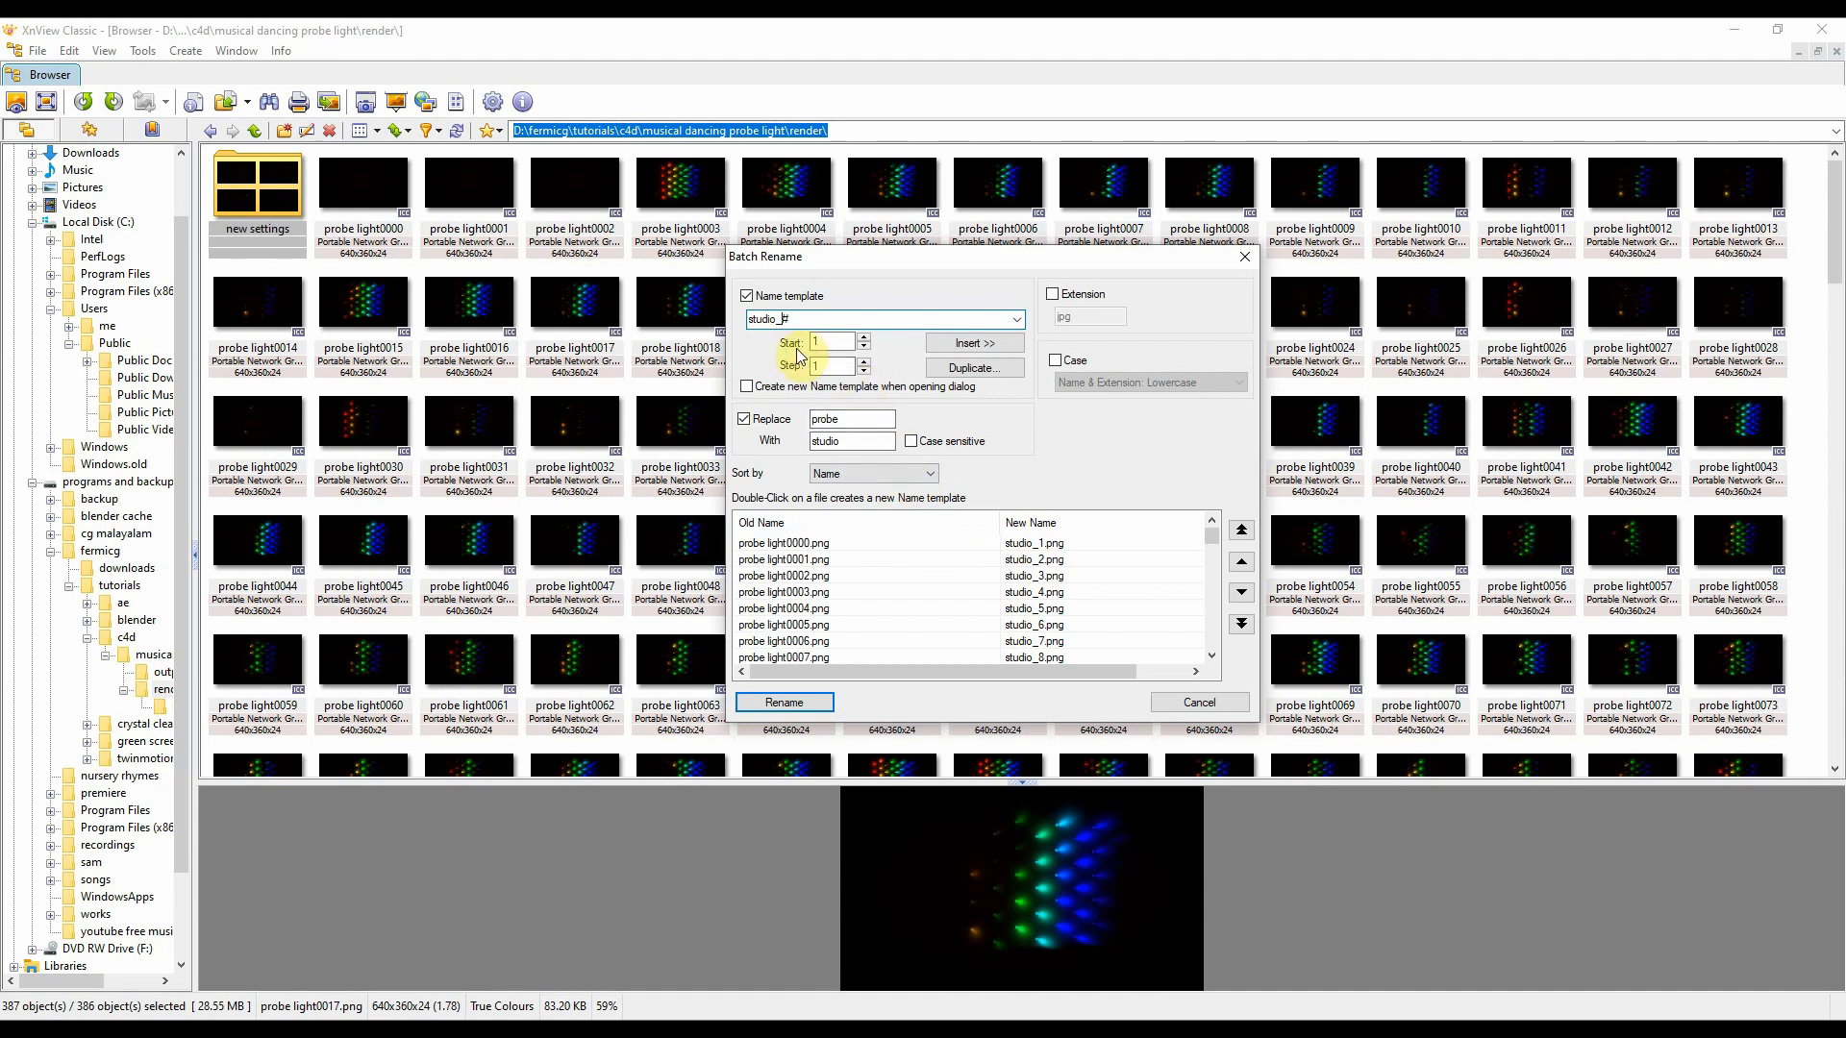
{"action": "left_click", "coordinate": [863, 339]}
{"action": "left_click", "coordinate": [863, 339]}
{"action": "left_click", "coordinate": [864, 339]}
{"action": "left_click", "coordinate": [863, 339]}
{"action": "left_click", "coordinate": [864, 339]}
{"action": "double_click", "coordinate": [864, 339]}
{"action": "left_click", "coordinate": [863, 339]}
{"action": "left_click", "coordinate": [863, 339]}
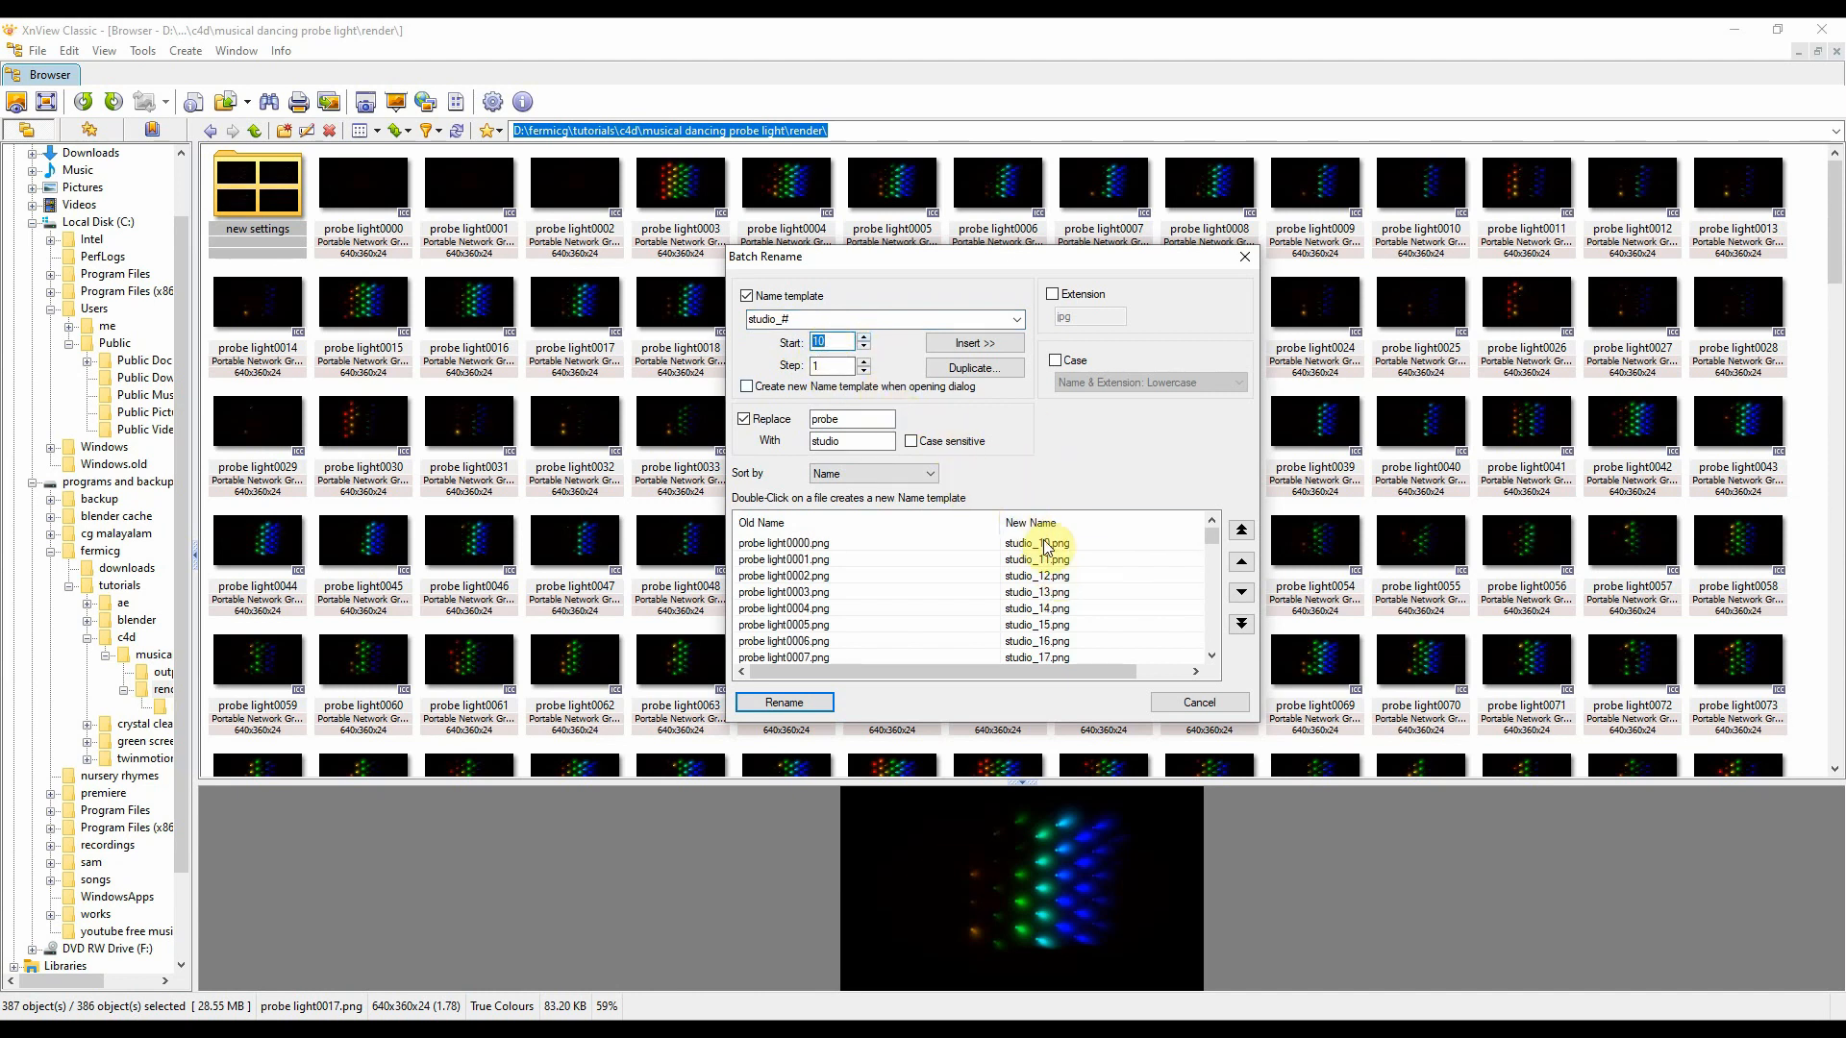
Step: Try larger numbering steps, and return both the step and the start number to 1
{"action": "left_click", "coordinate": [863, 362]}
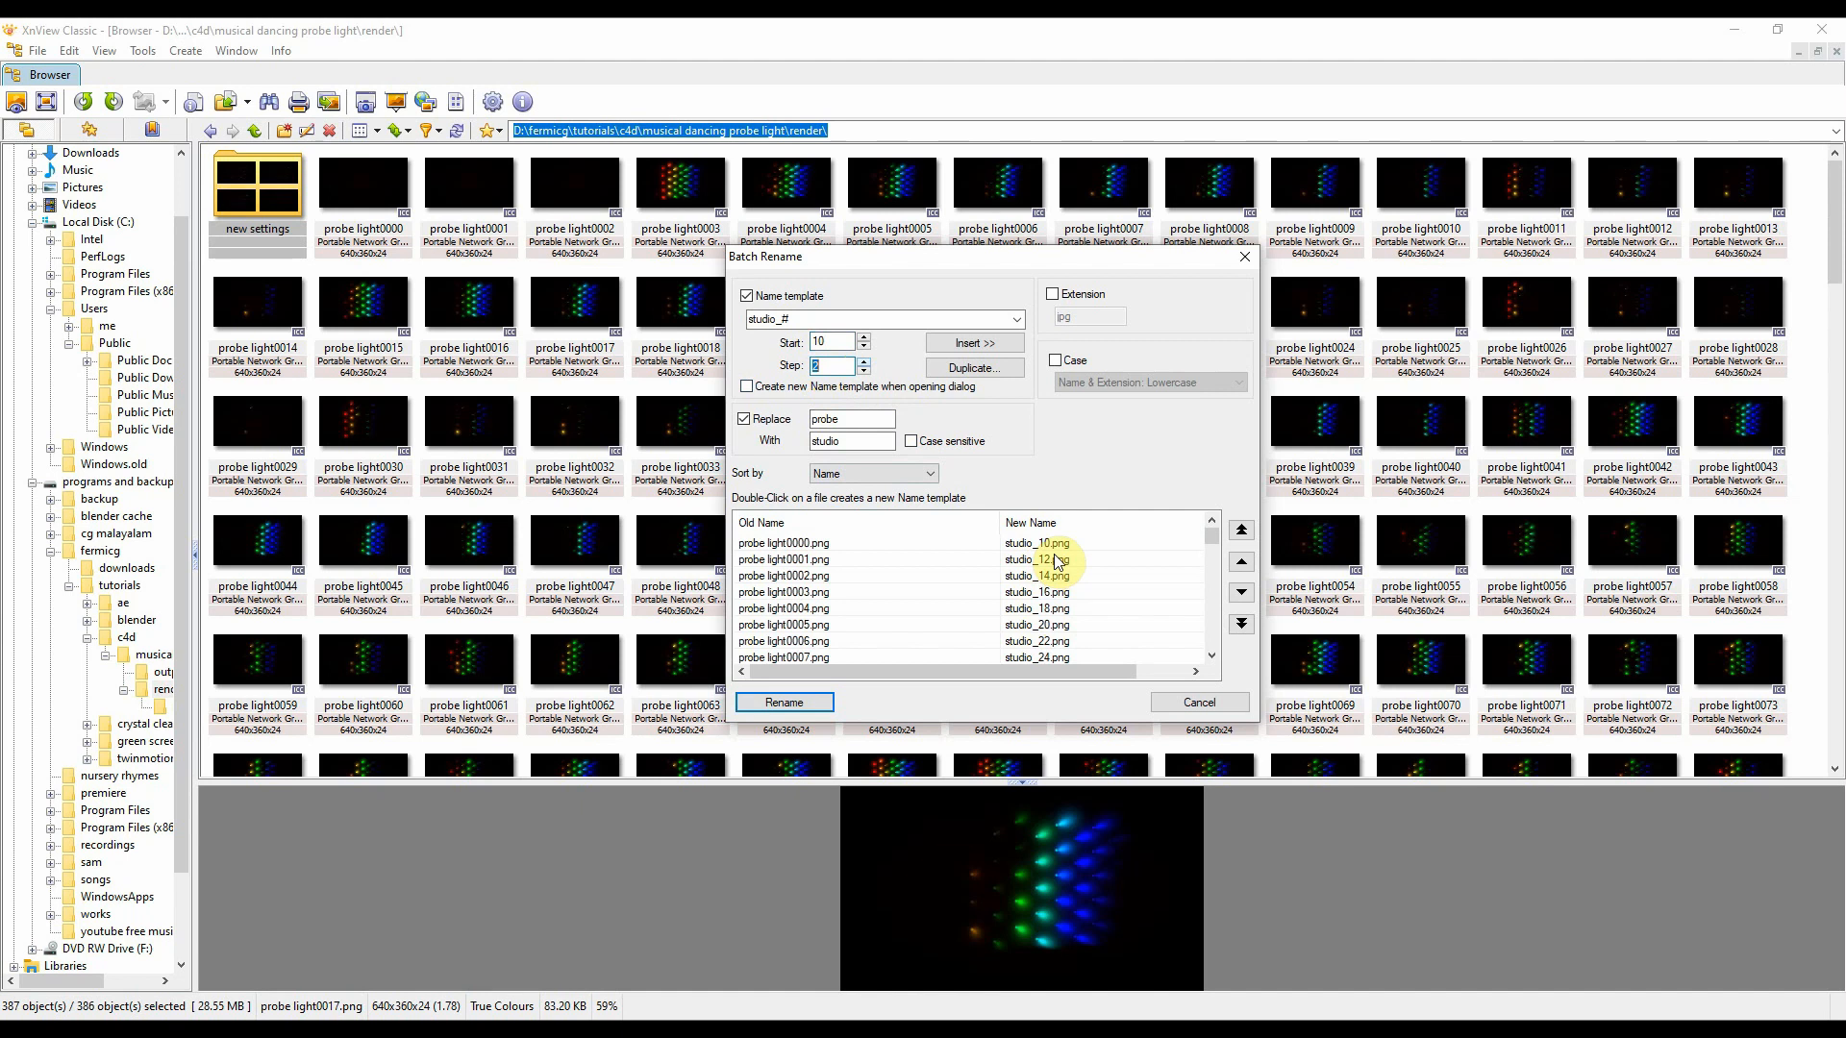
{"action": "left_click", "coordinate": [864, 362]}
{"action": "left_click", "coordinate": [864, 363]}
{"action": "left_click", "coordinate": [864, 363]}
{"action": "left_click", "coordinate": [864, 363]}
{"action": "left_click", "coordinate": [864, 372]}
{"action": "left_click", "coordinate": [865, 372]}
{"action": "left_click", "coordinate": [864, 373]}
{"action": "left_click", "coordinate": [864, 372]}
{"action": "left_click", "coordinate": [864, 372]}
{"action": "left_click", "coordinate": [864, 372]}
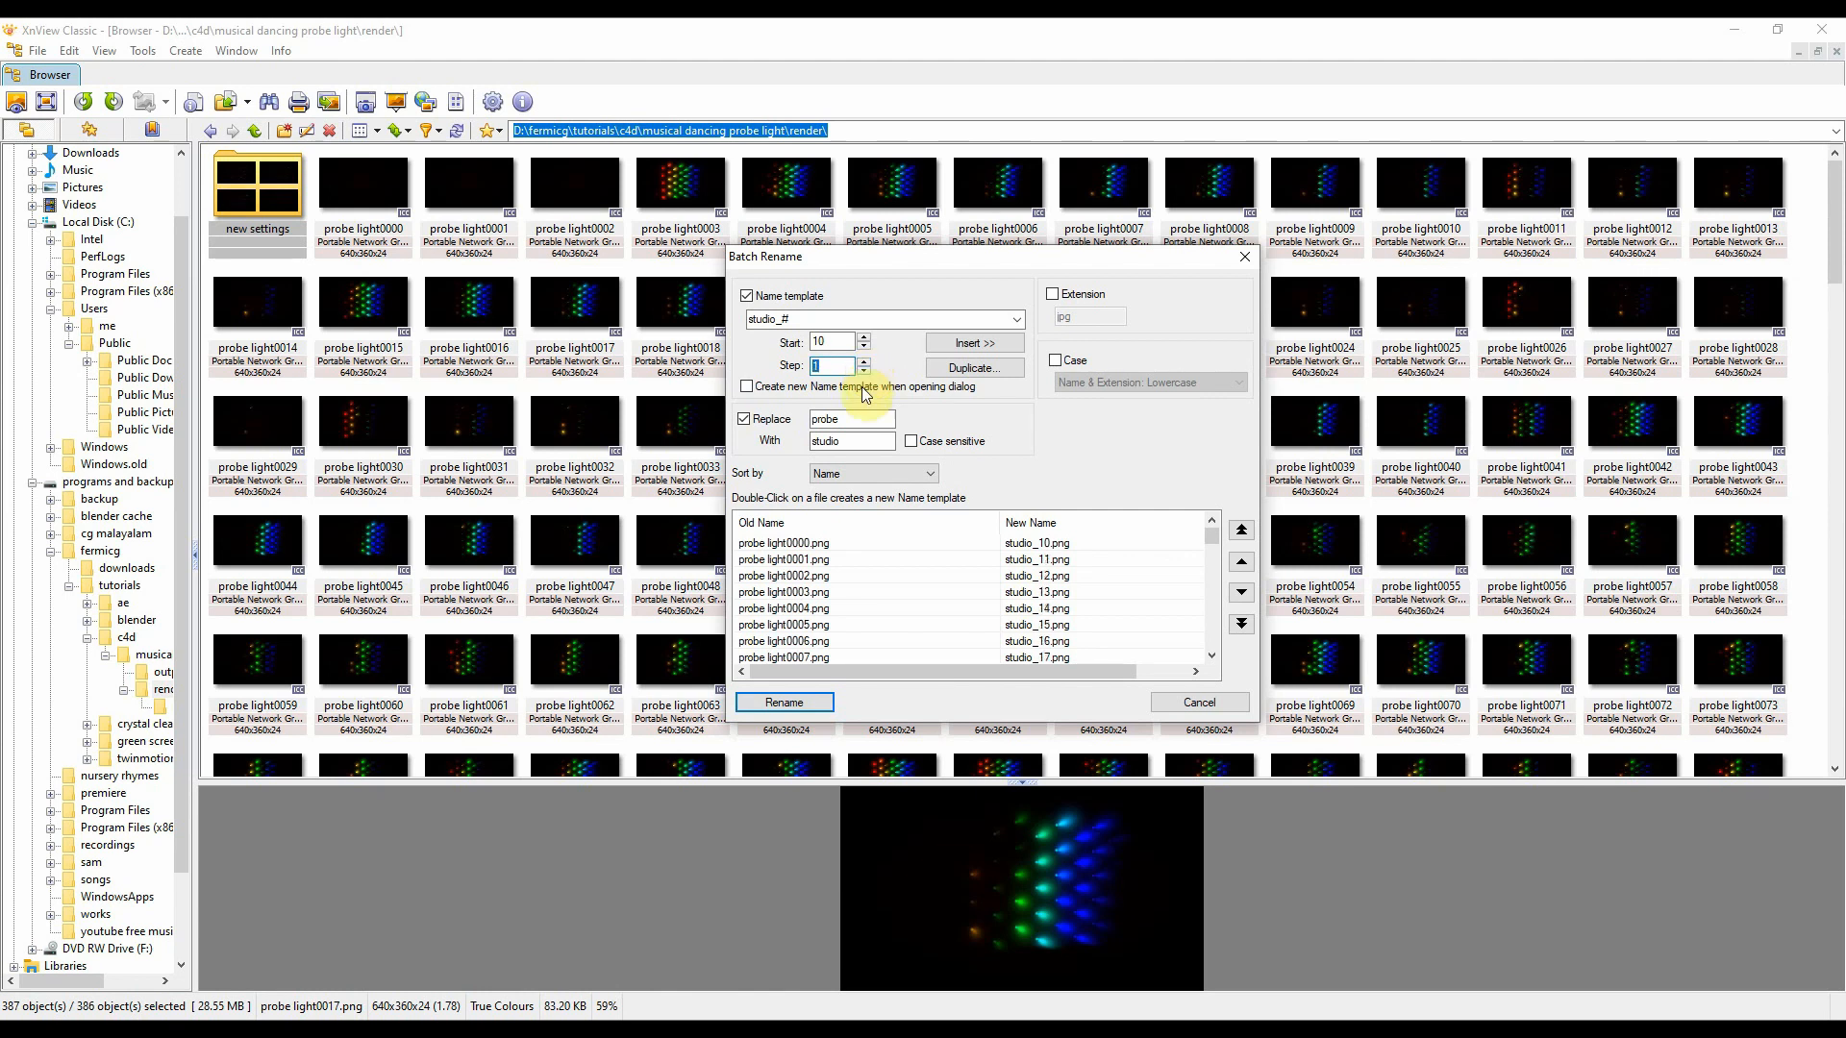
{"action": "left_click_drag", "start_coordinate": [836, 342], "coordinate": [813, 343]}
{"action": "type", "text": "1"}
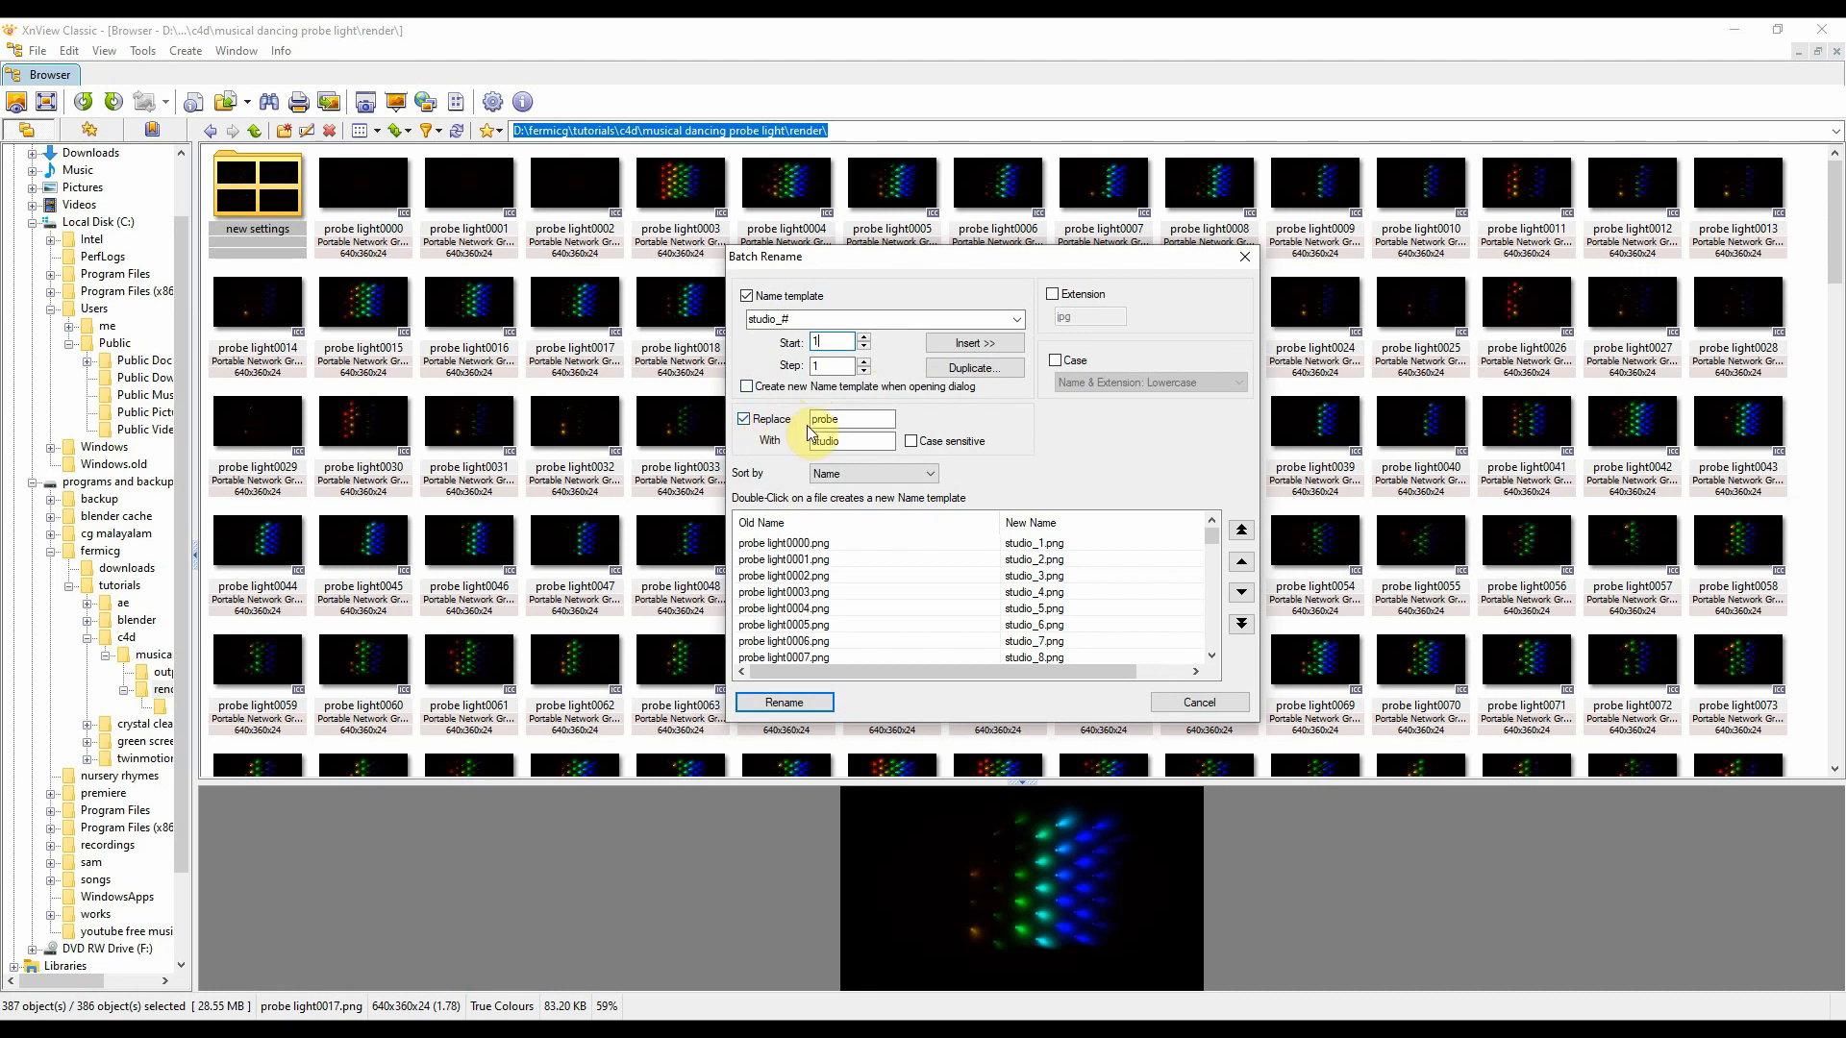
Step: Clear the existing replacement texts and set the replacement of "light" with "image"
{"action": "left_click_drag", "start_coordinate": [844, 418], "coordinate": [792, 448]}
{"action": "key", "text": "BackSpace"}
{"action": "key", "text": "BackSpace"}
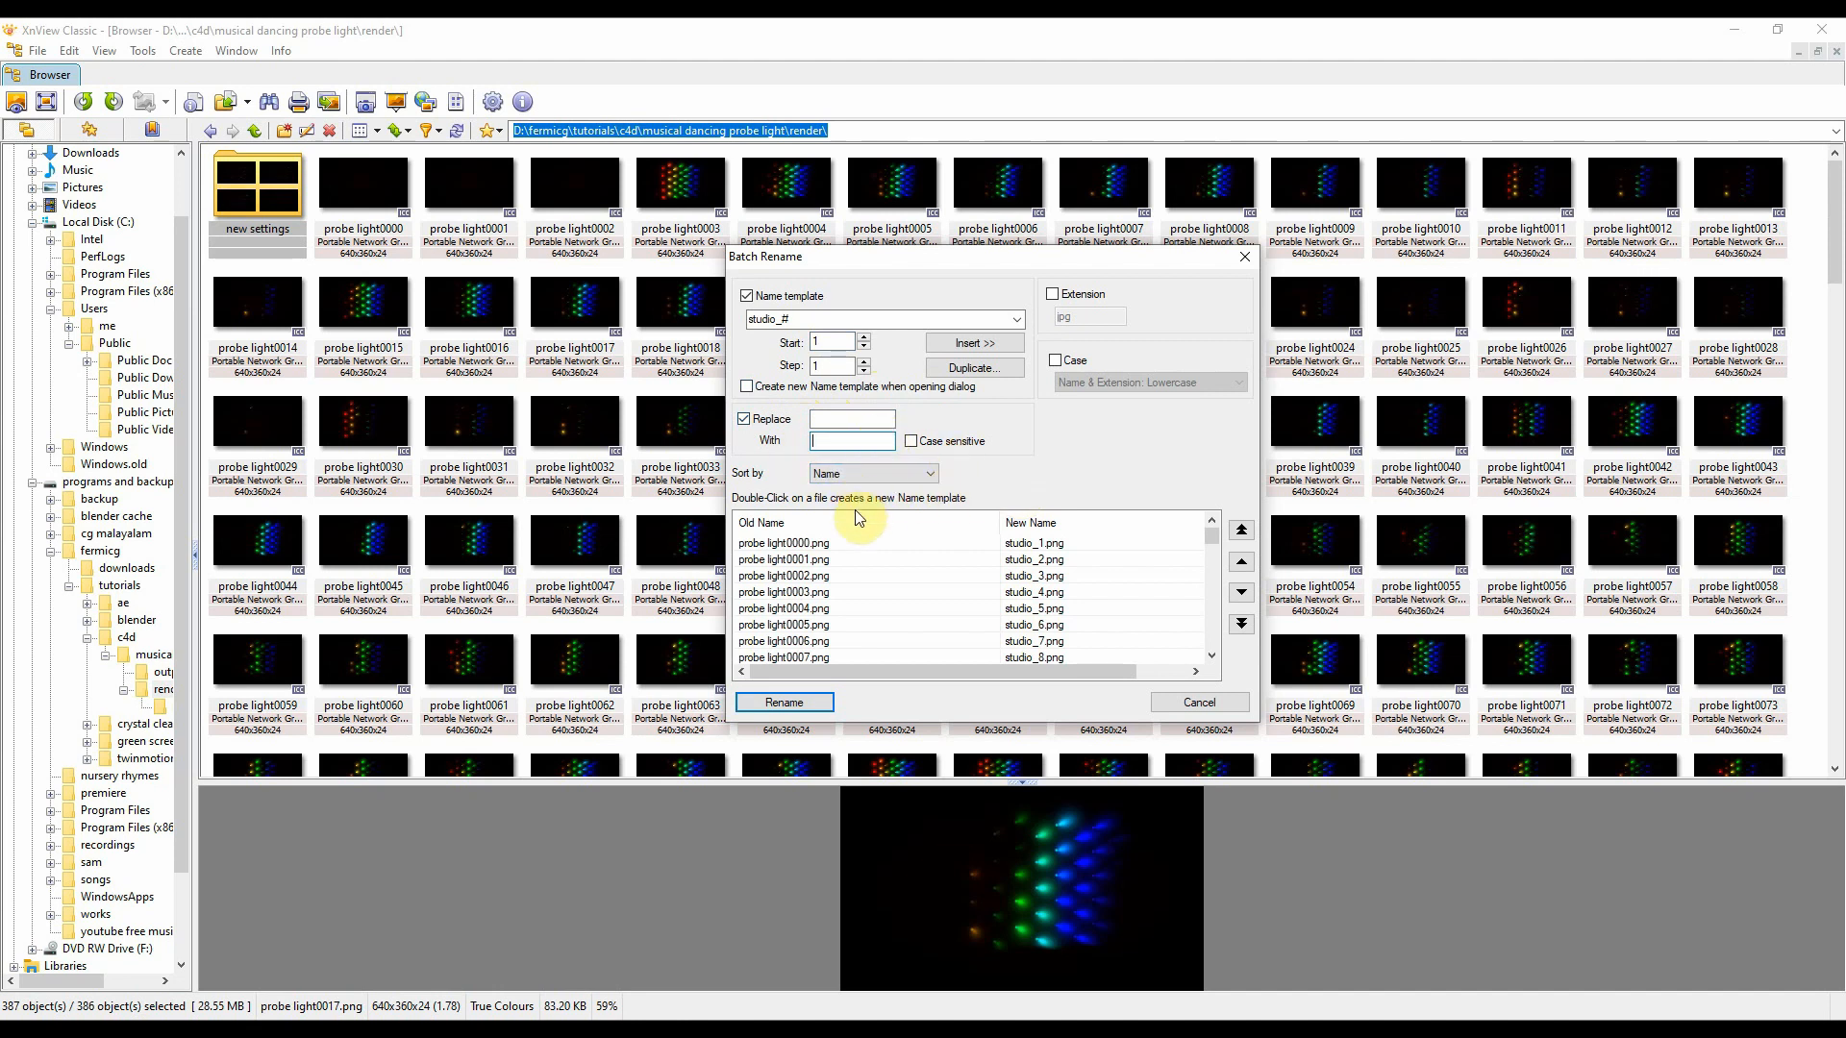
{"action": "left_click", "coordinate": [836, 423]}
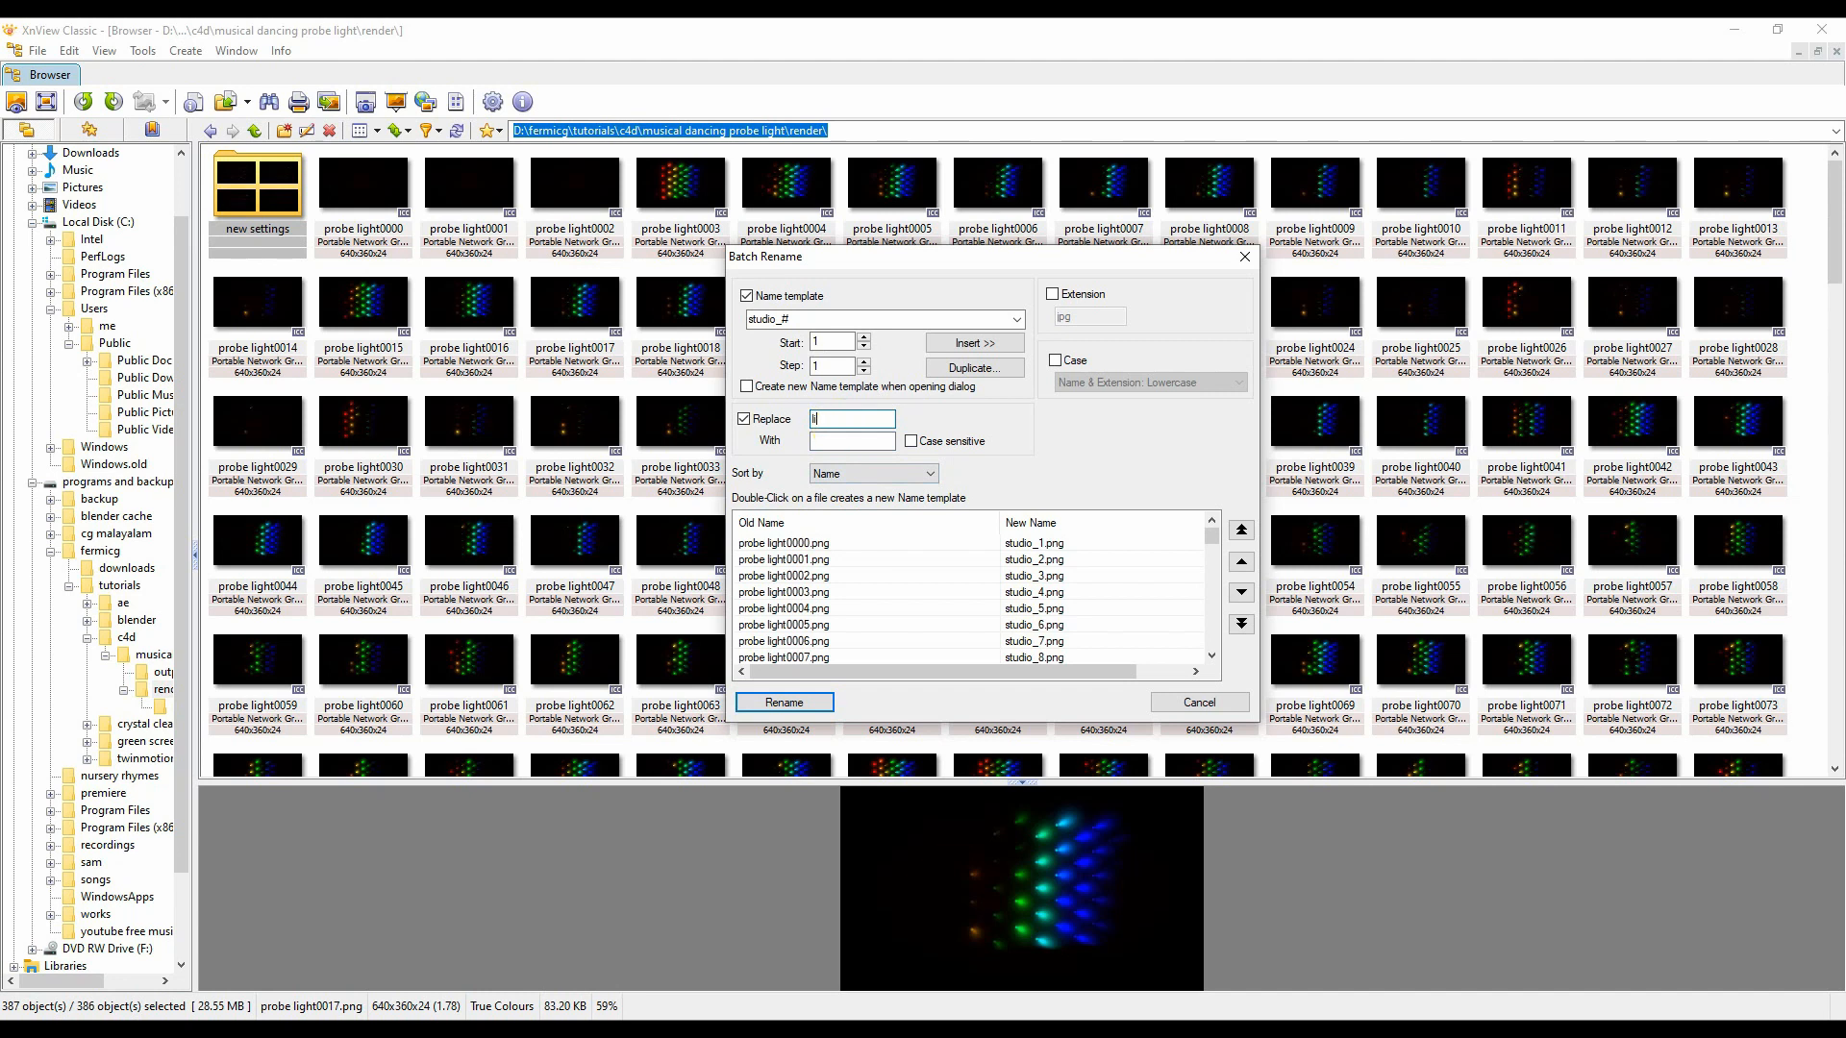
{"action": "left_click", "coordinate": [1043, 445]}
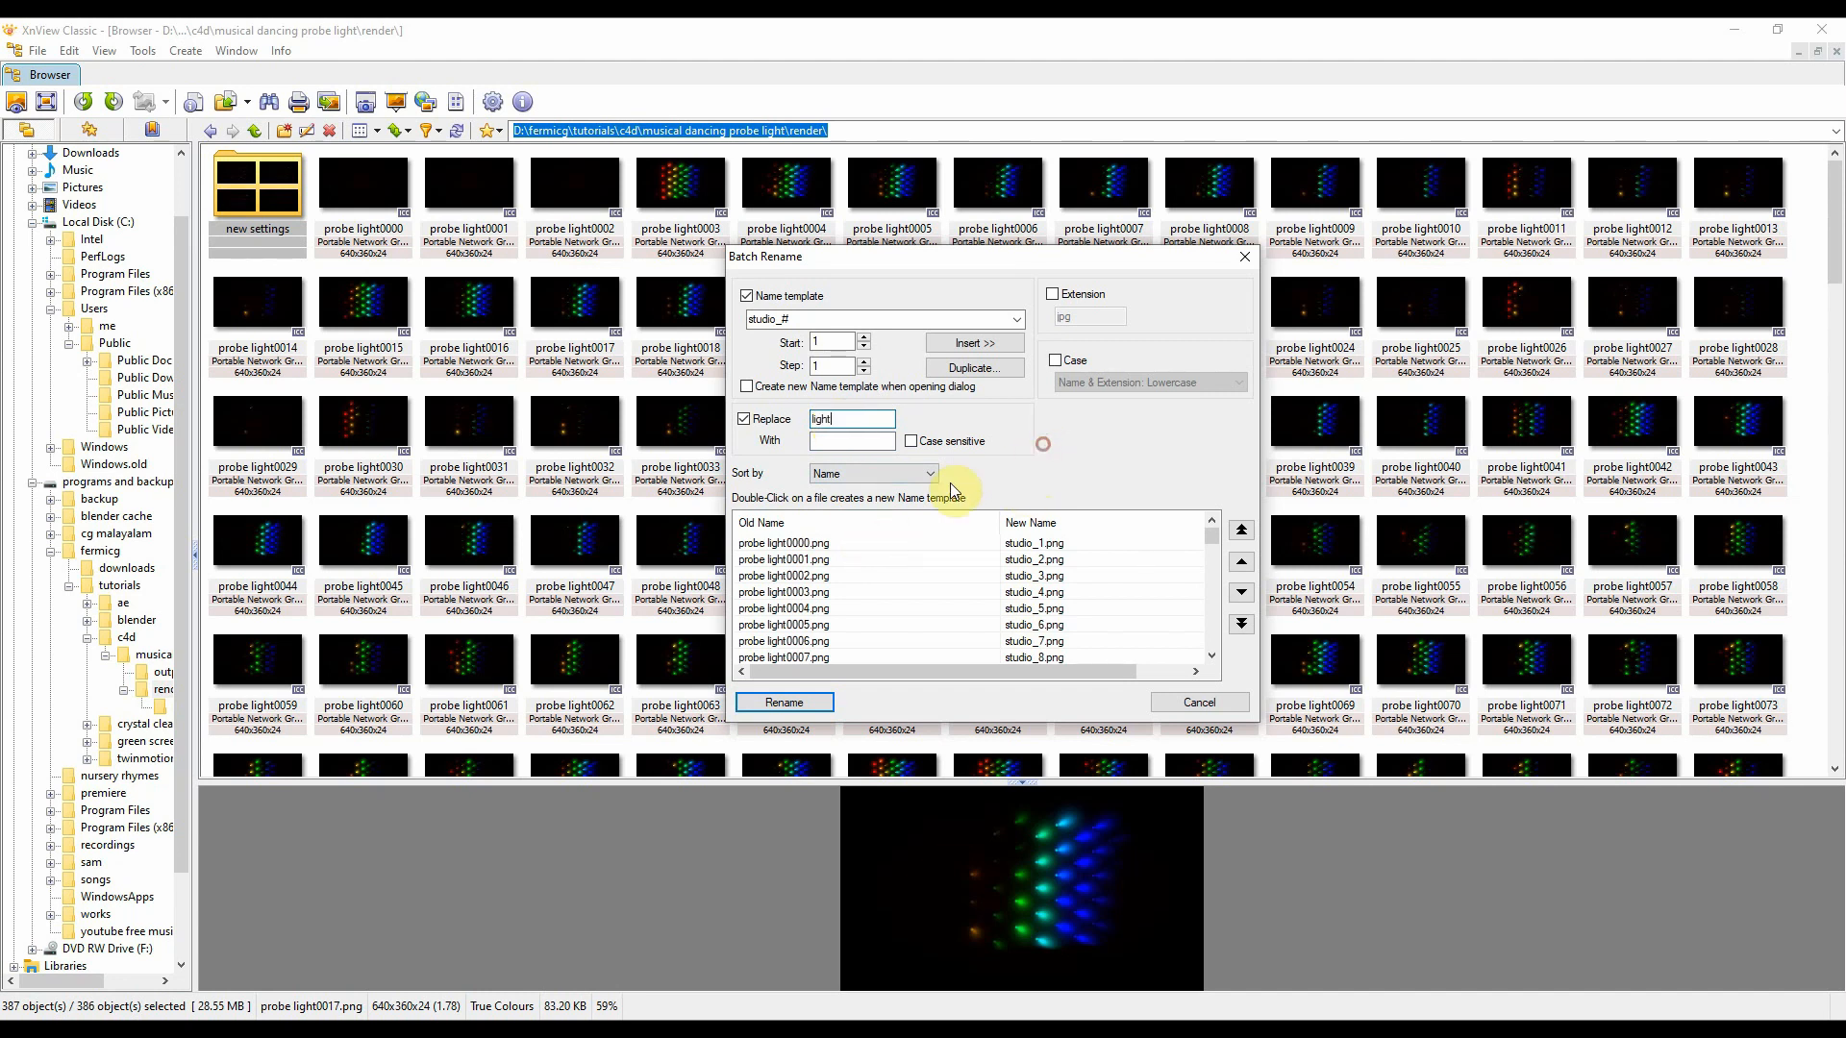
{"action": "left_click", "coordinate": [840, 441]}
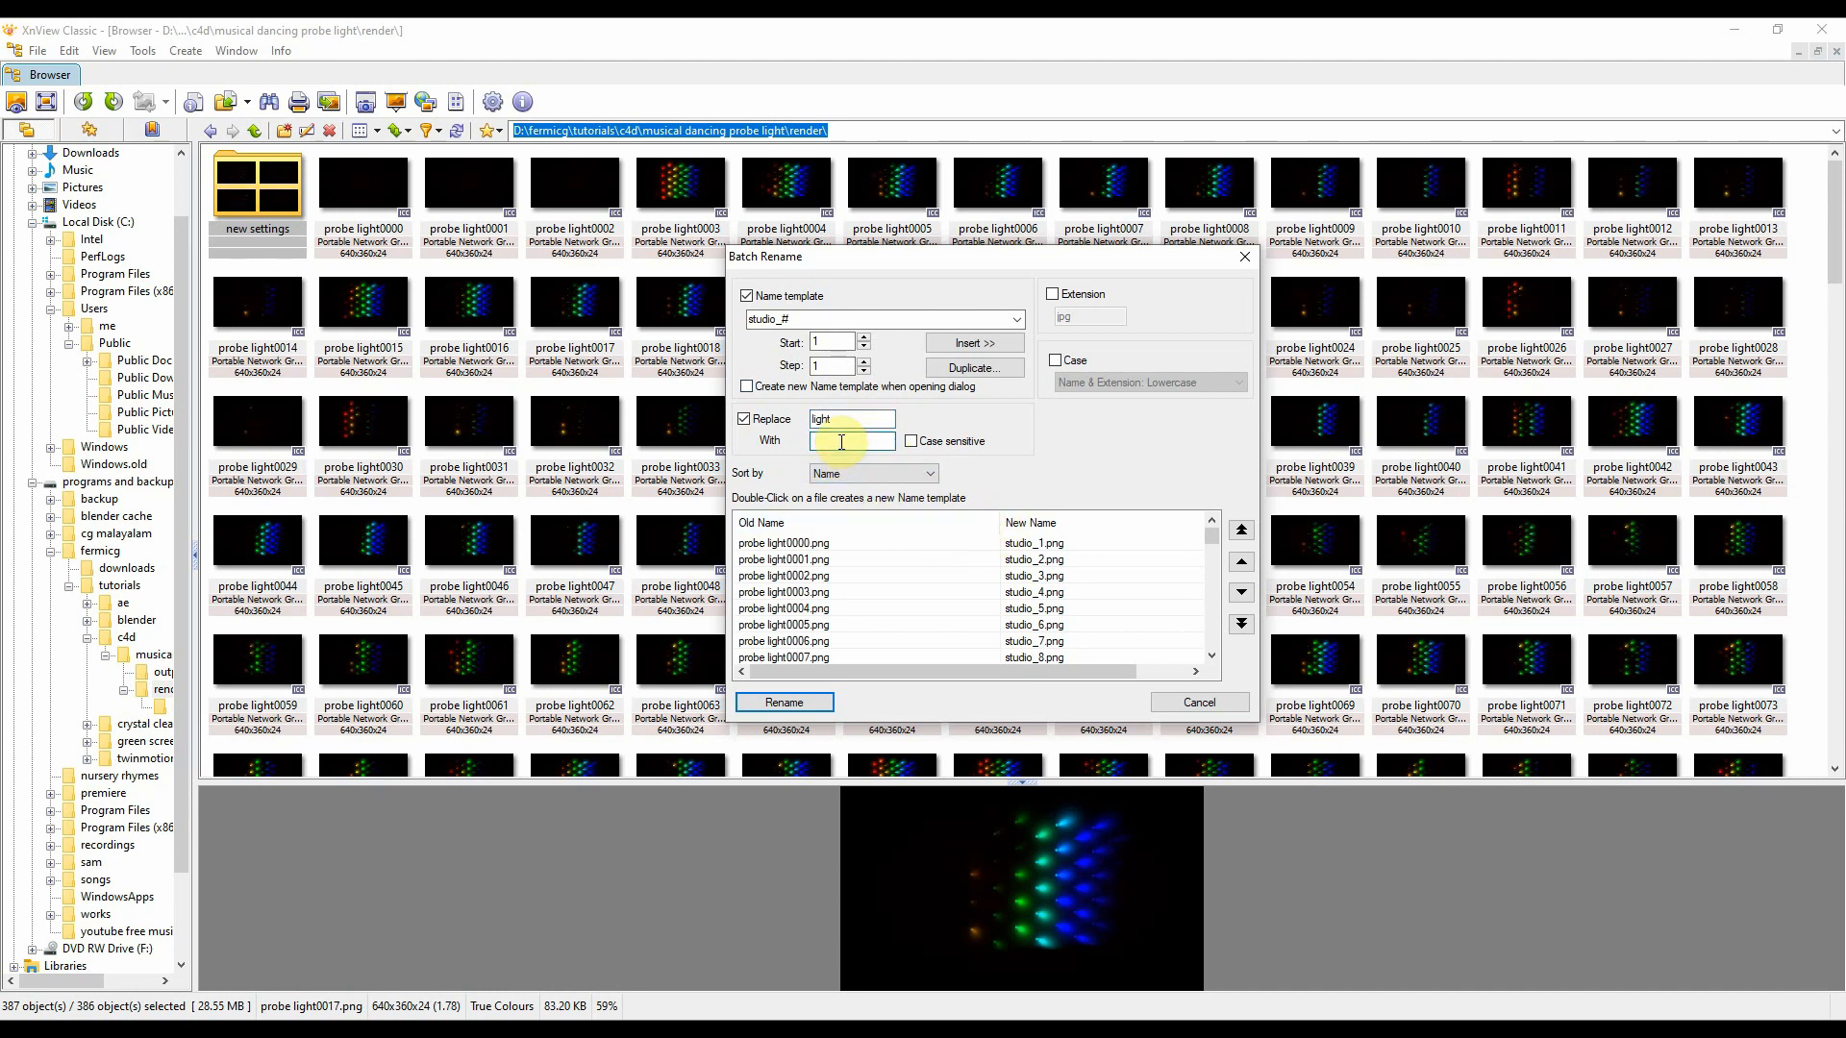
{"action": "type", "text": "image"}
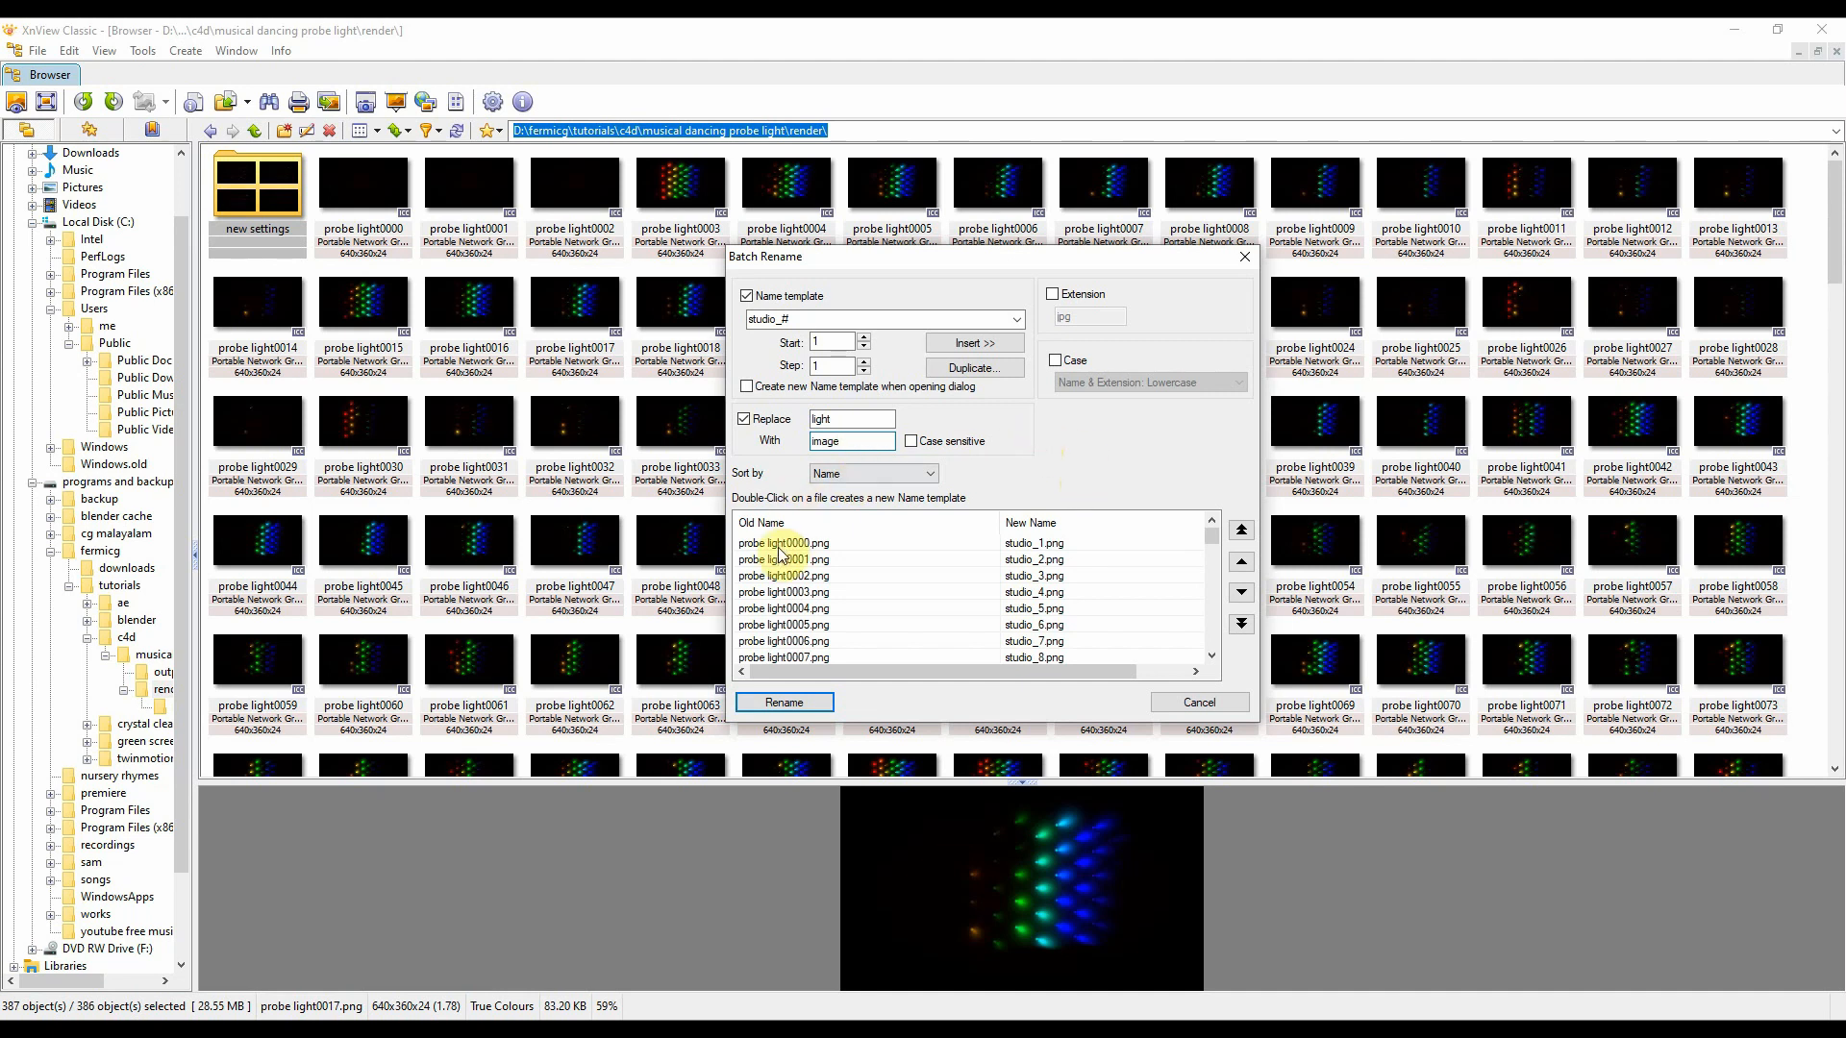
Step: Clear and disable the name template, leaving only the text replacement enabled
{"action": "left_click", "coordinate": [746, 422]}
{"action": "left_click", "coordinate": [747, 421]}
{"action": "left_click_drag", "start_coordinate": [809, 319], "coordinate": [723, 322]}
{"action": "left_click", "coordinate": [746, 419]}
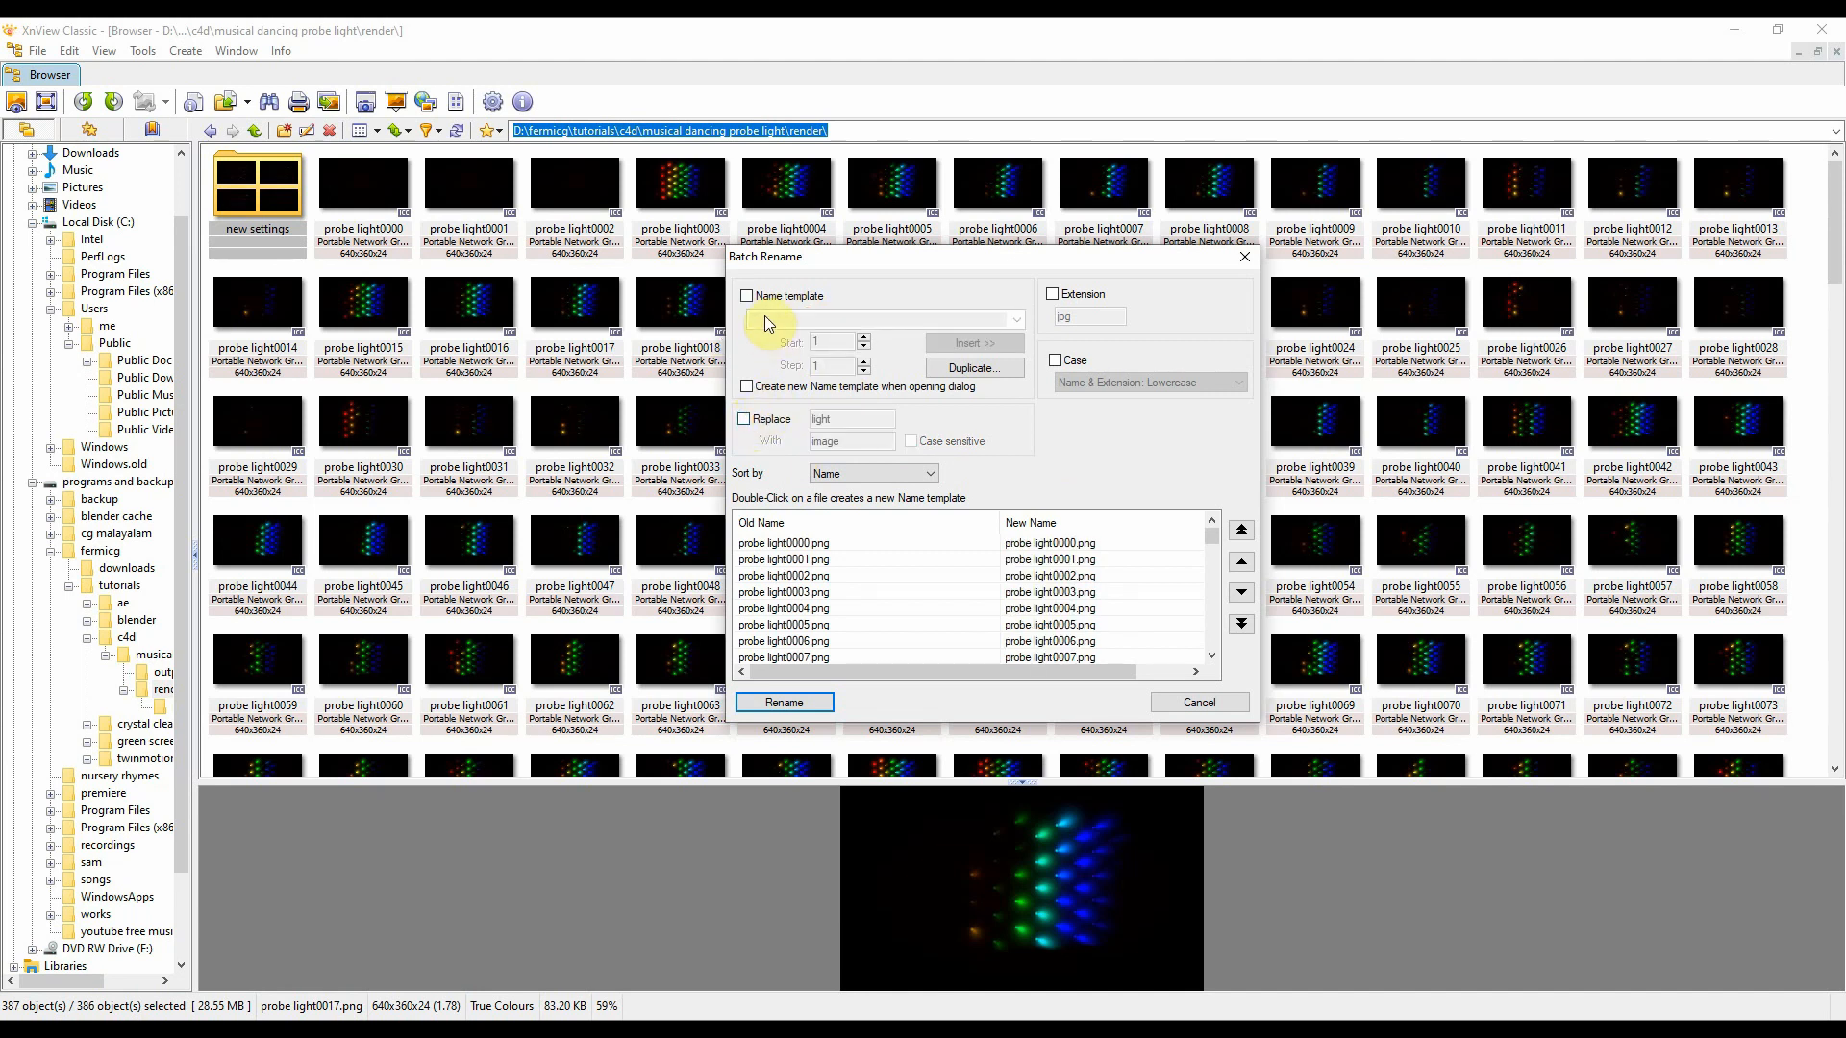
{"action": "left_click", "coordinate": [745, 419]}
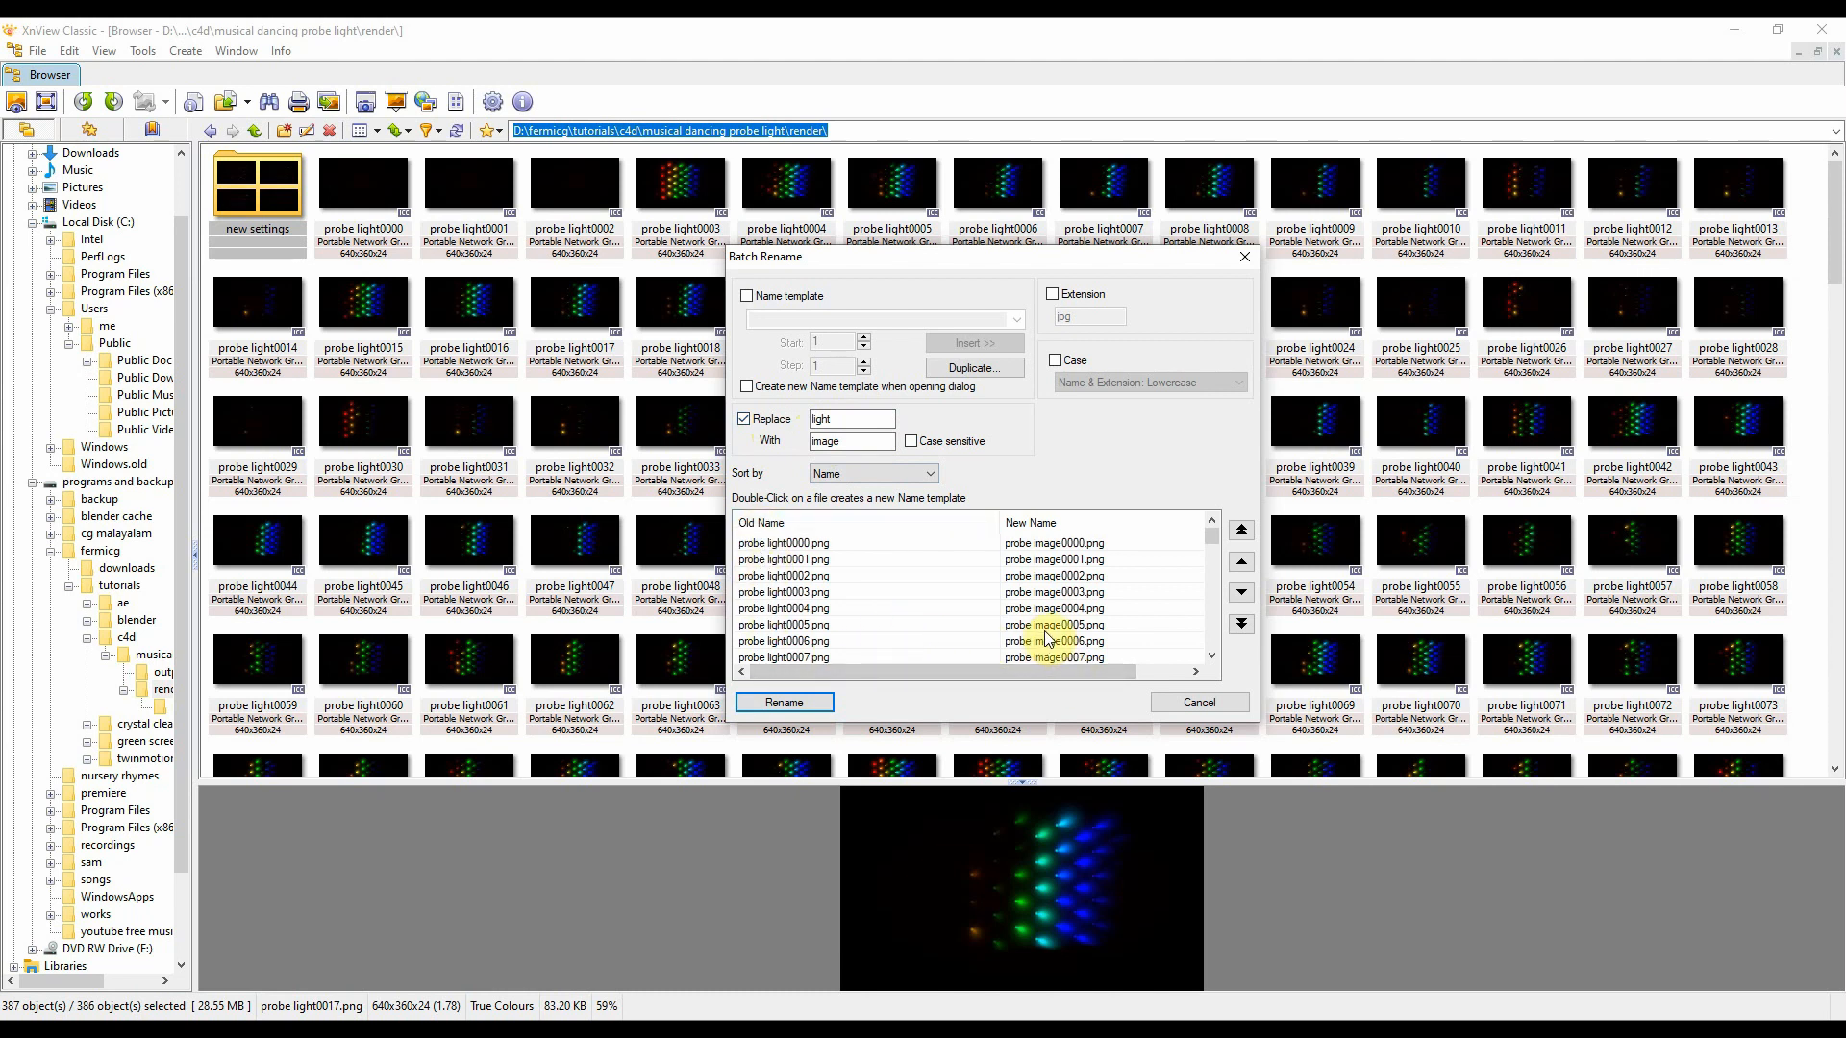
Step: Set the replacement of "probe" with "studio" and check the new names in the preview list
{"action": "double_click", "coordinate": [843, 420]}
{"action": "type", "text": "studio"}
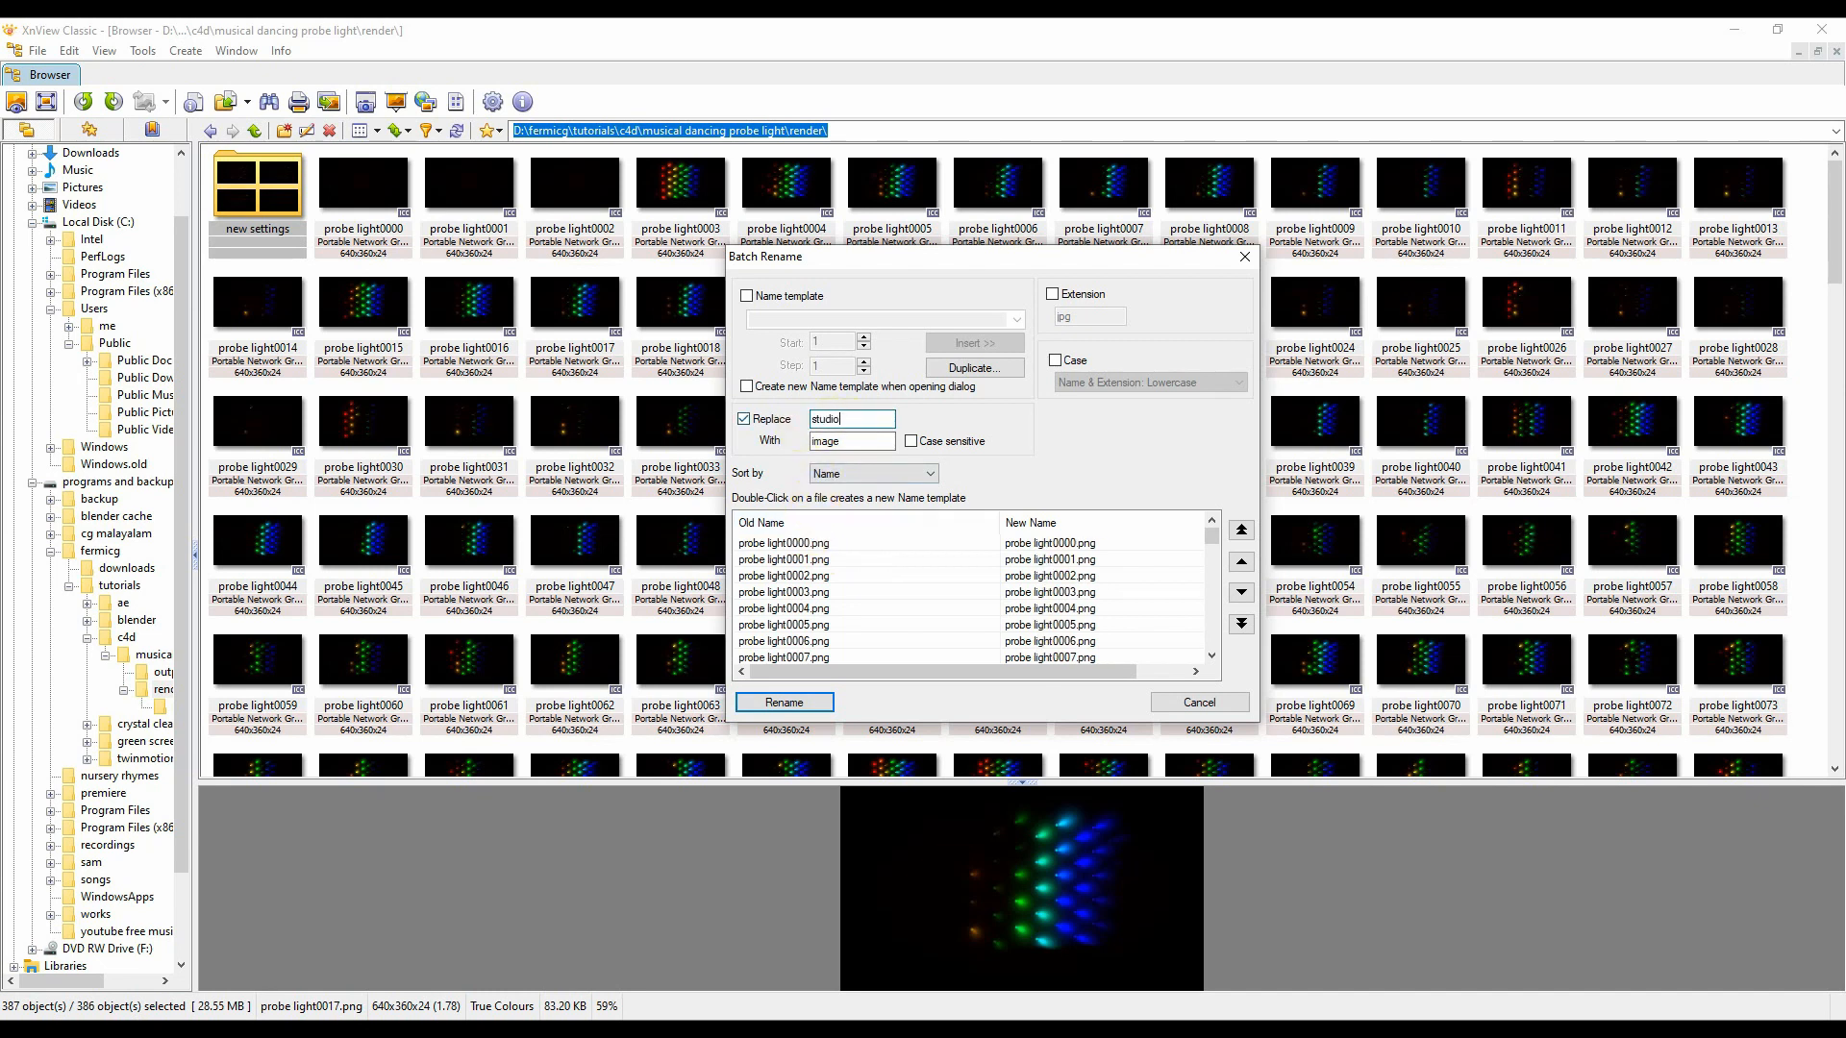
{"action": "double_click", "coordinate": [848, 418]}
{"action": "type", "text": "probe"}
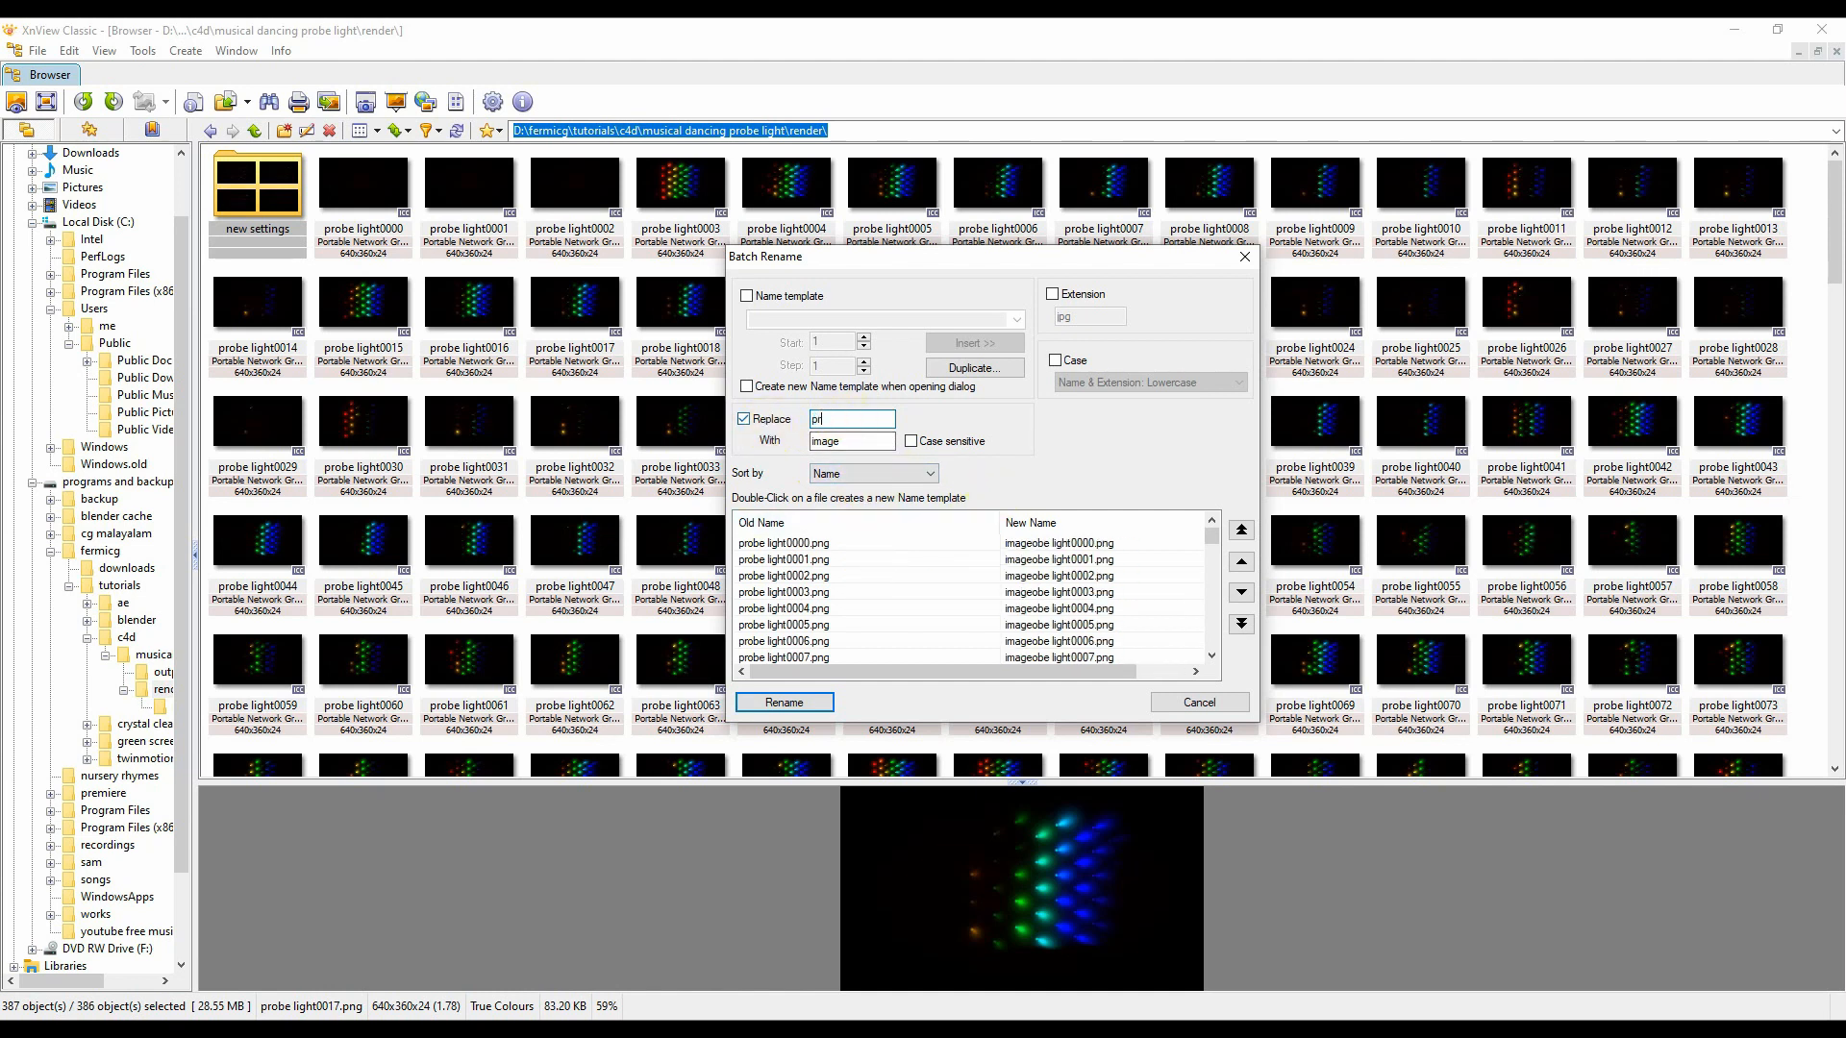
{"action": "double_click", "coordinate": [807, 442]}
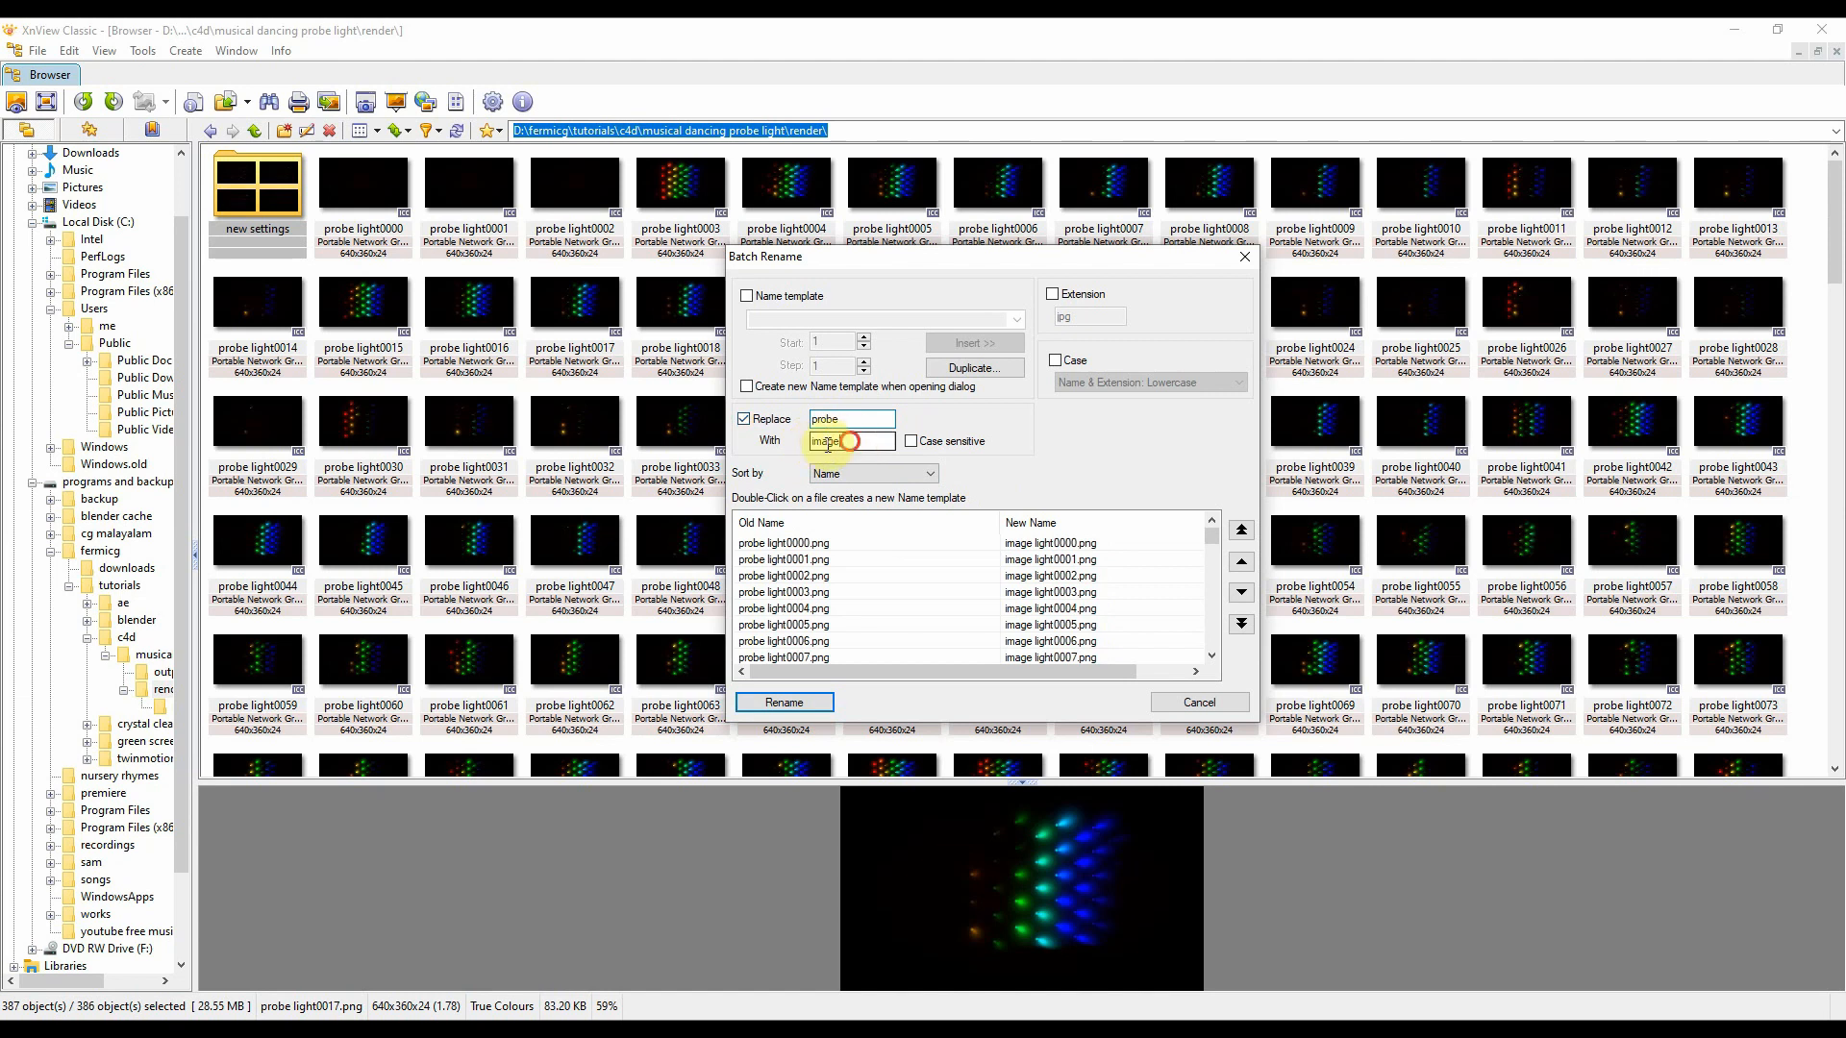
{"action": "type", "text": "studio"}
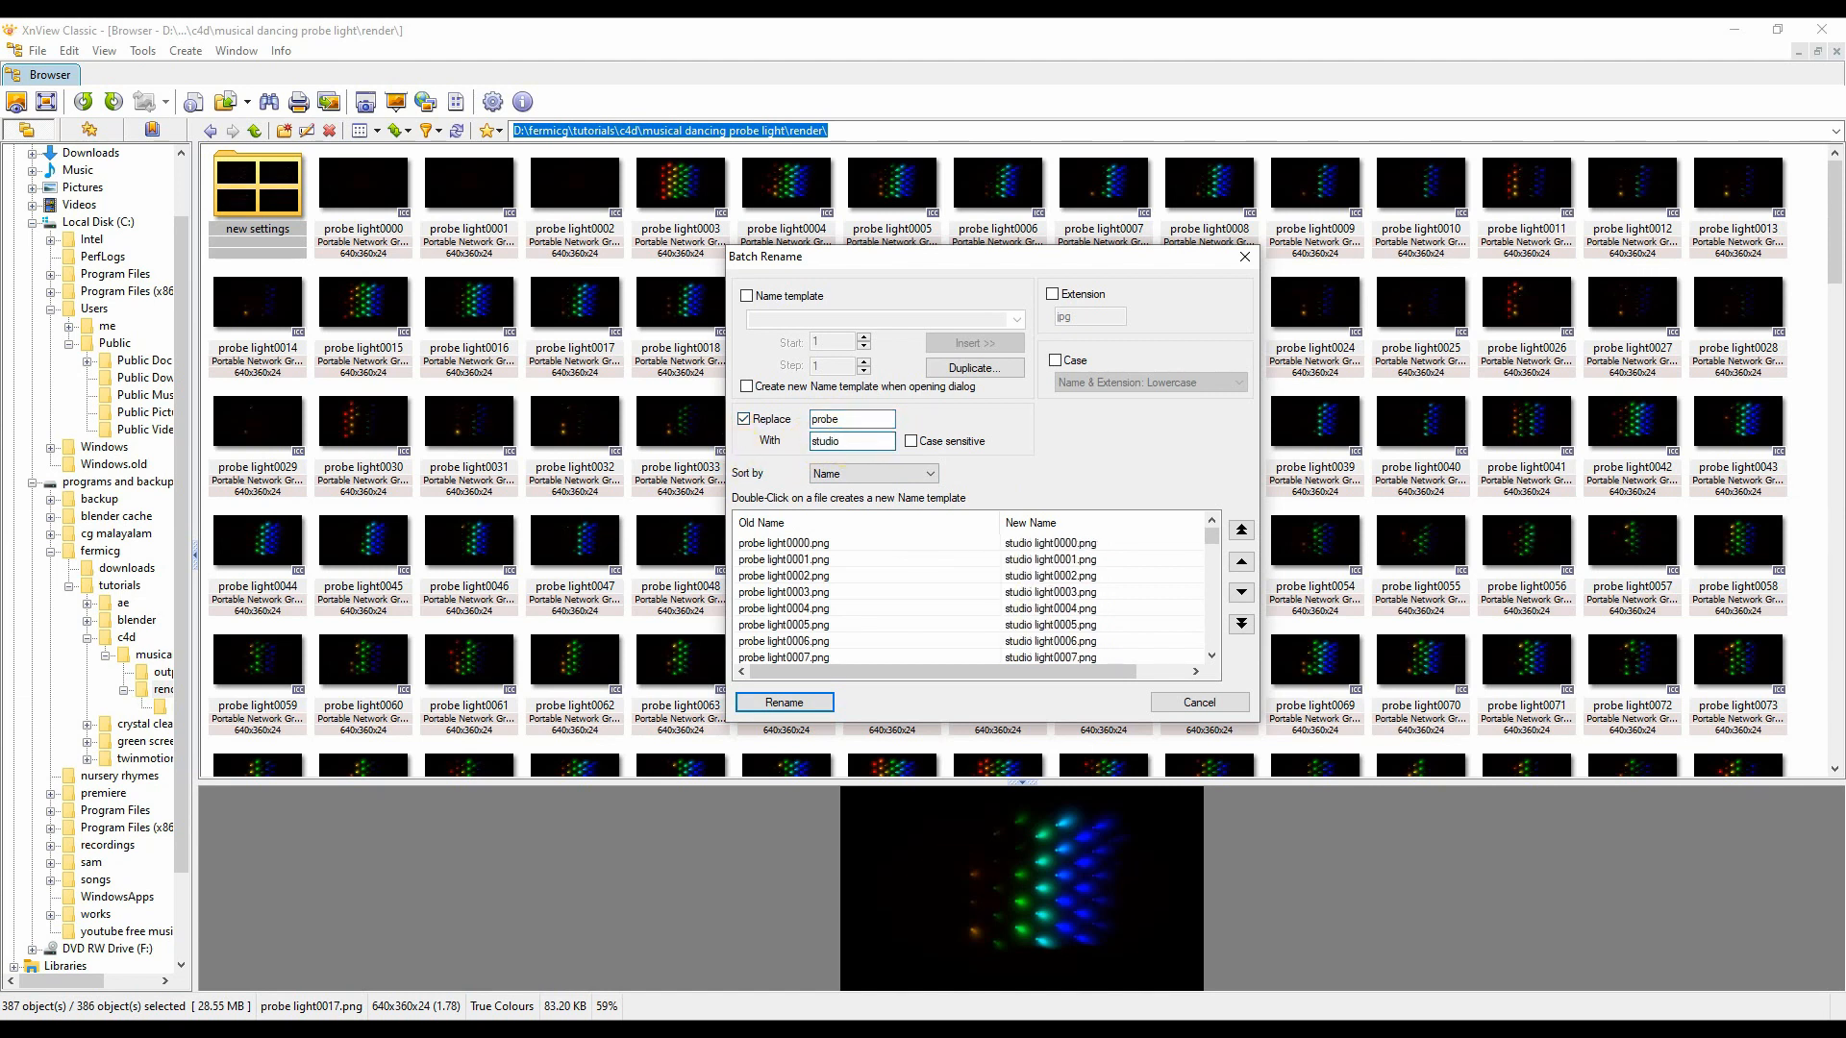
{"action": "mouse_move", "coordinate": [1209, 544]}
{"action": "left_mouse_down"}
{"action": "mouse_move", "coordinate": [1212, 653]}
{"action": "mouse_move", "coordinate": [1215, 541]}
{"action": "left_mouse_up"}
Step: Enable the extension change to jpg and set the case option to First letters uppercase
{"action": "left_click", "coordinate": [1079, 297]}
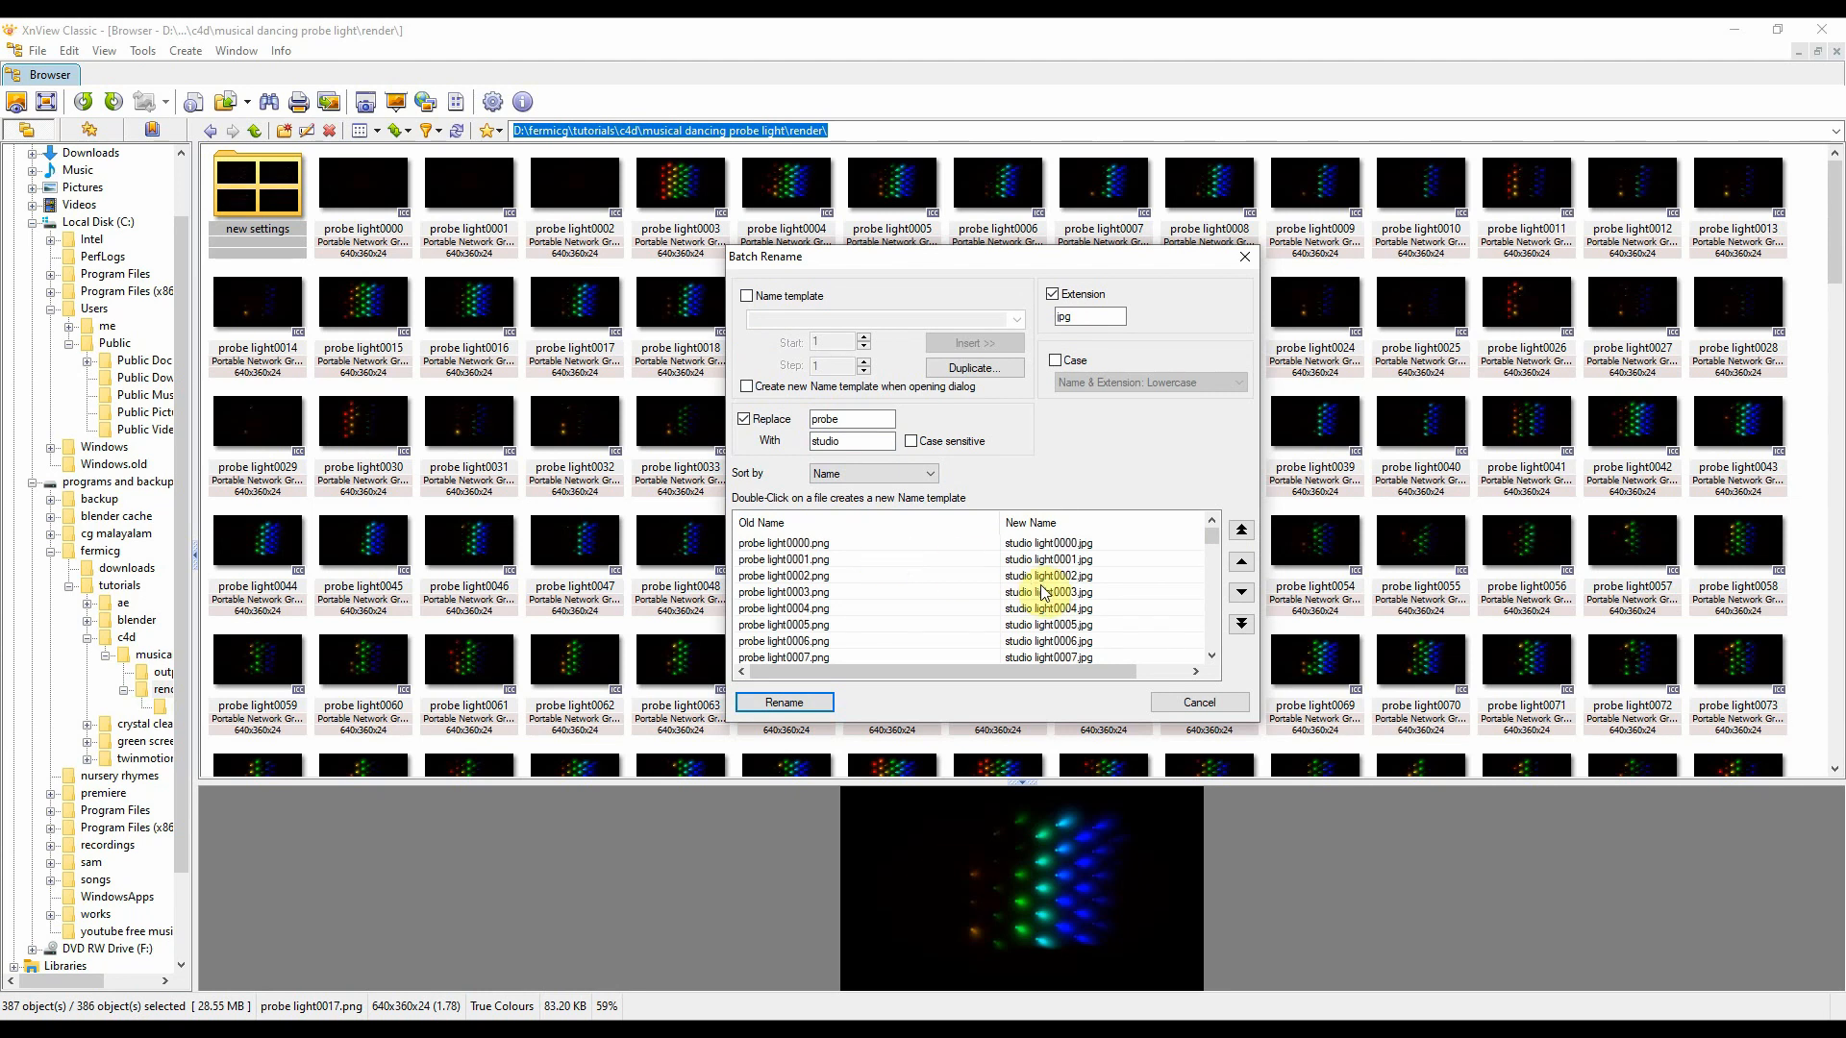
{"action": "left_click", "coordinate": [1054, 359]}
{"action": "left_click", "coordinate": [1164, 381]}
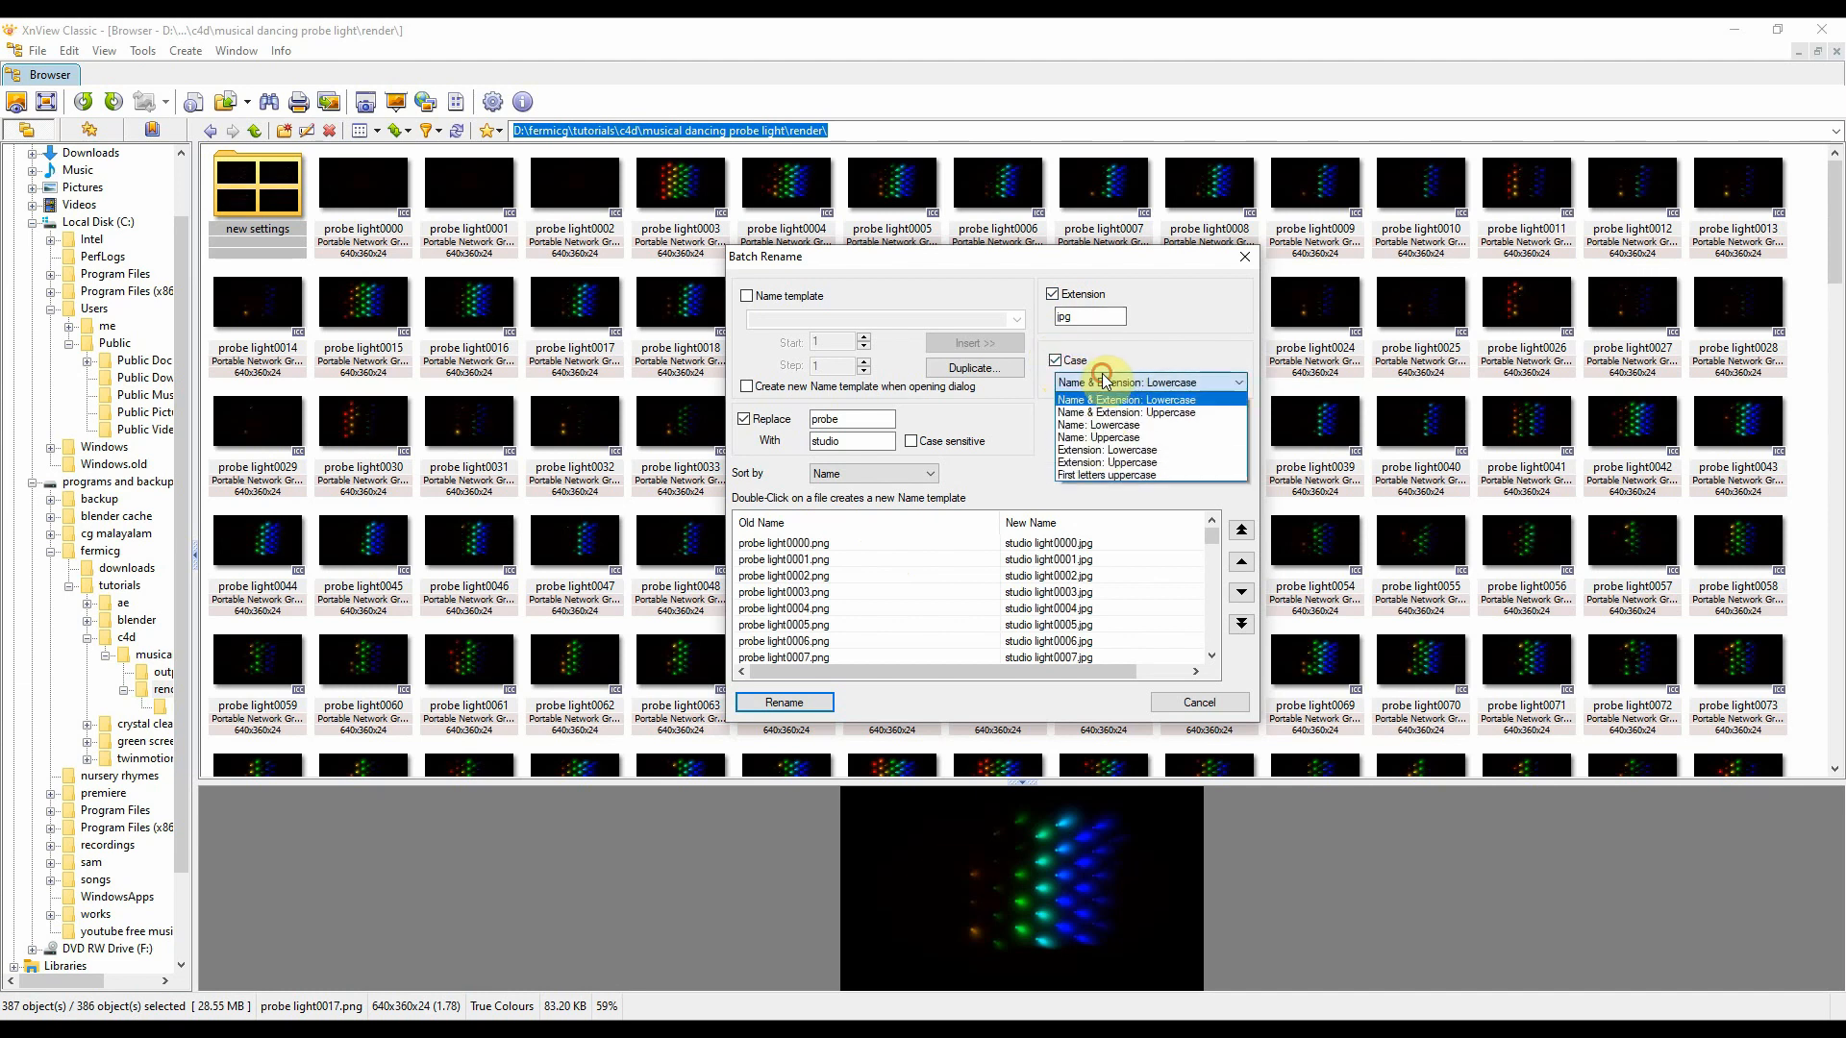
{"action": "left_click", "coordinate": [1111, 476]}
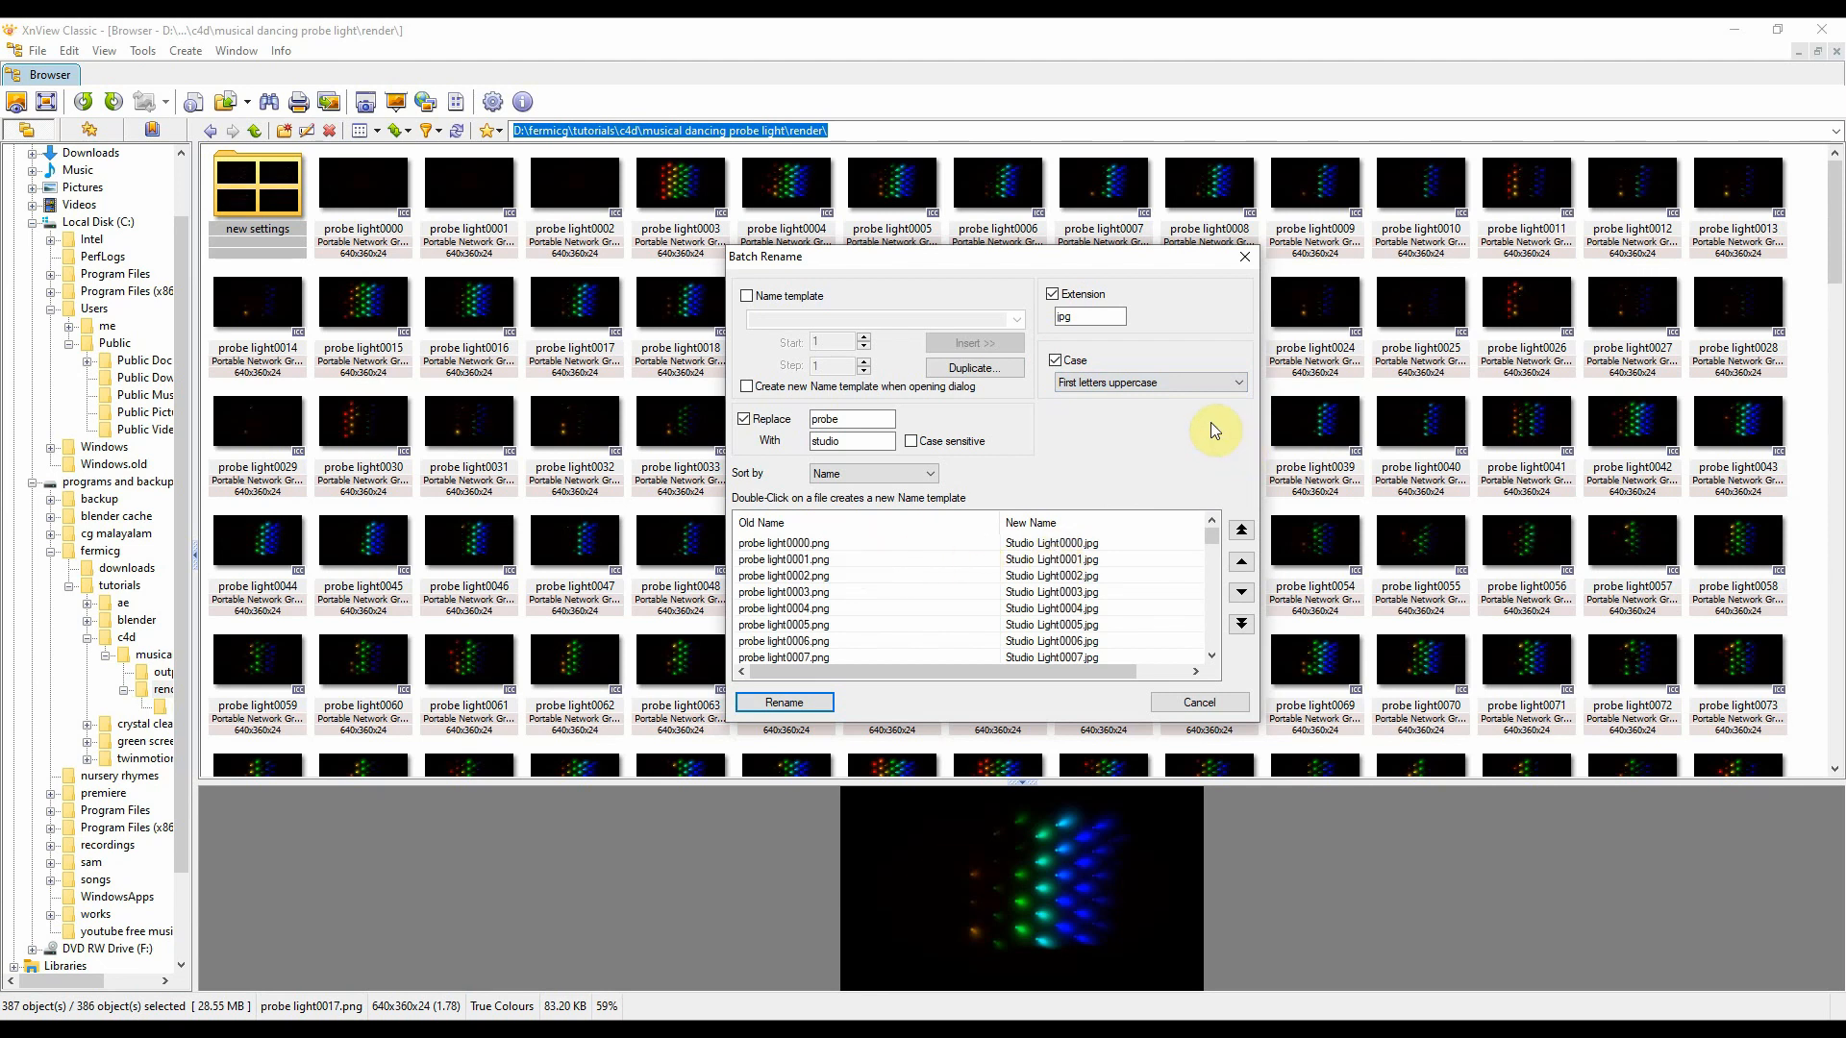
Step: Try the case option Extension: Uppercase, and set the case option to Name: Uppercase
{"action": "left_click", "coordinate": [1156, 388]}
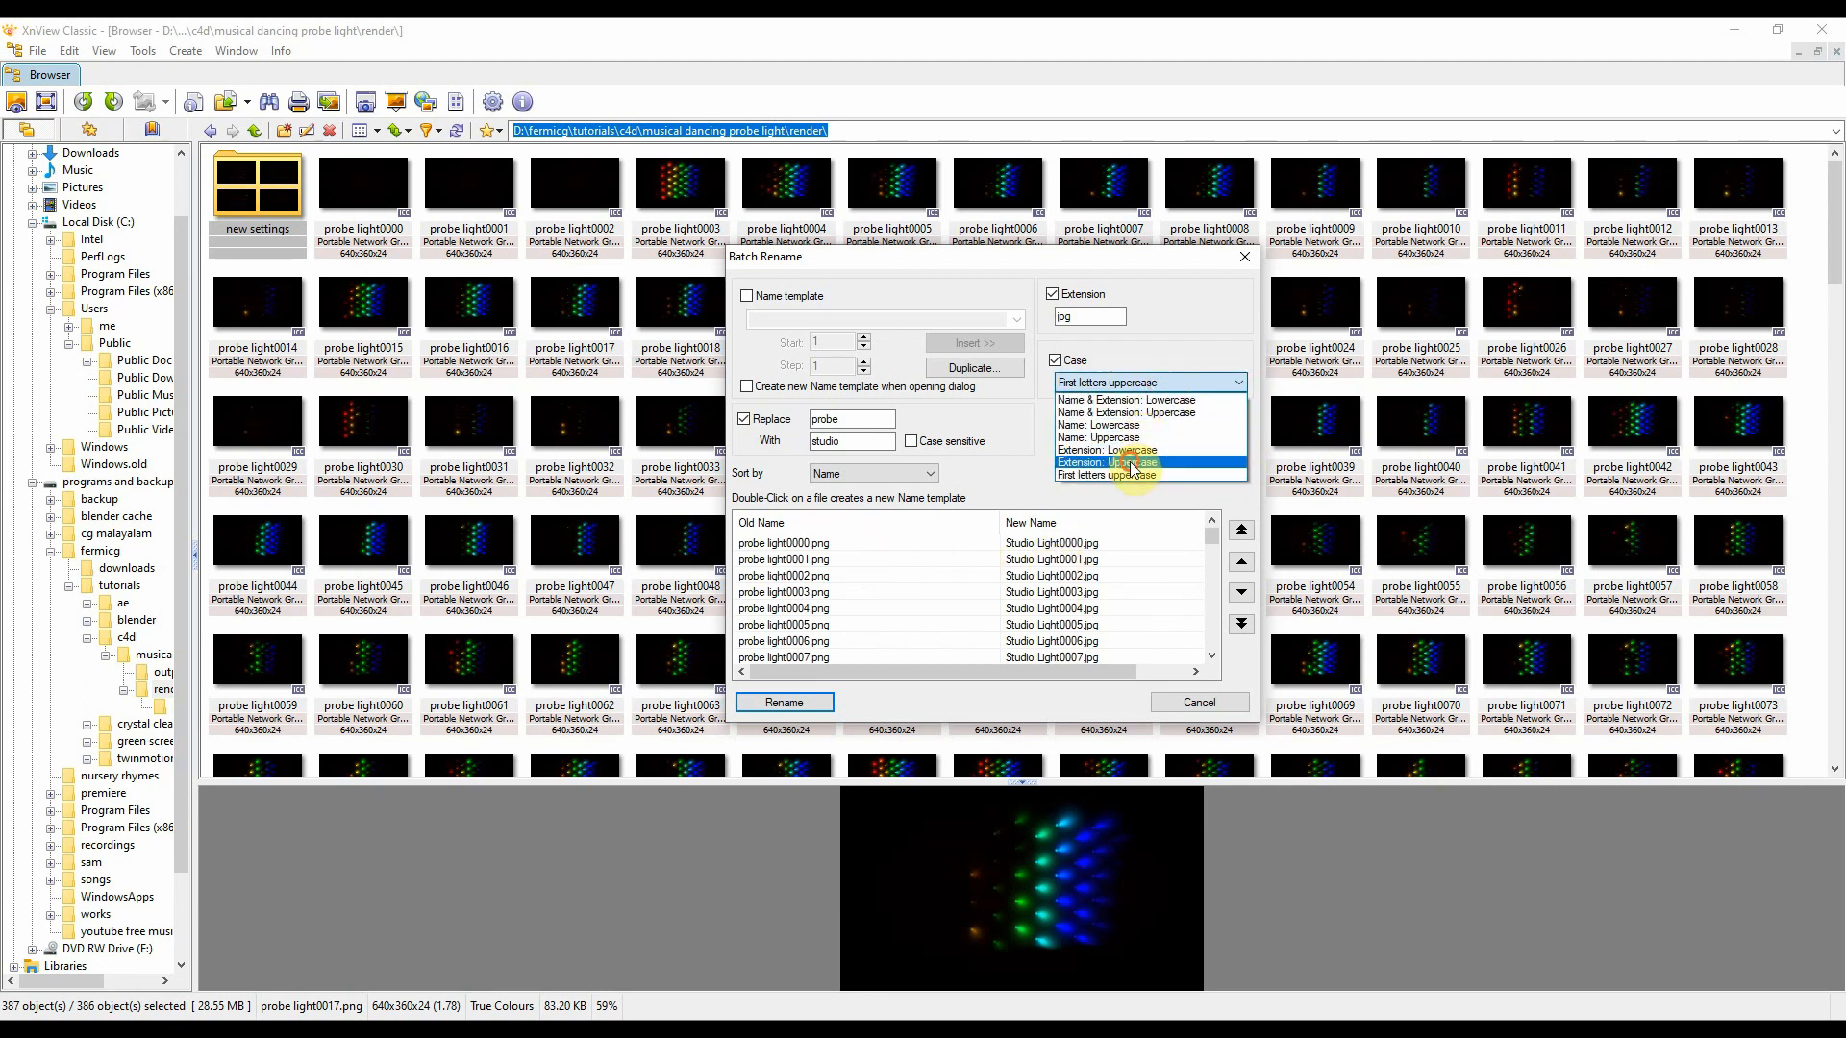
{"action": "left_click", "coordinate": [1123, 462]}
{"action": "left_click", "coordinate": [1144, 385]}
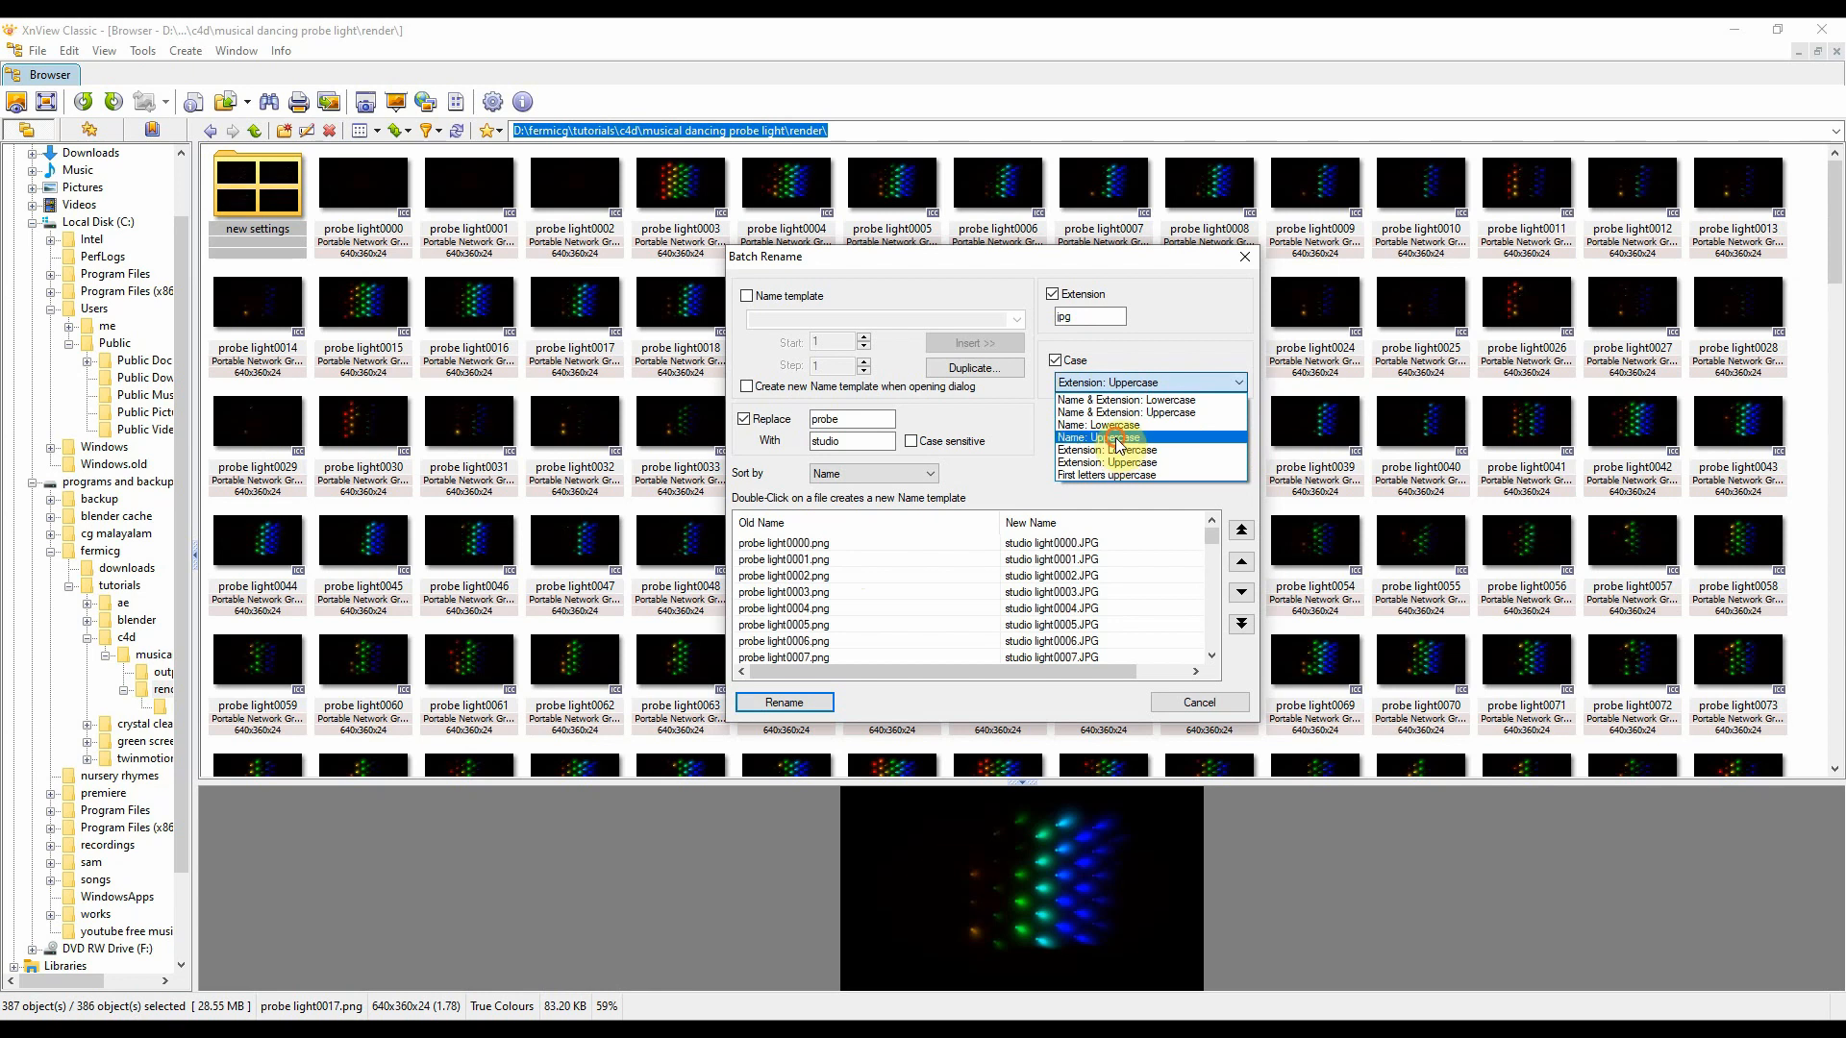
{"action": "left_click", "coordinate": [1096, 434]}
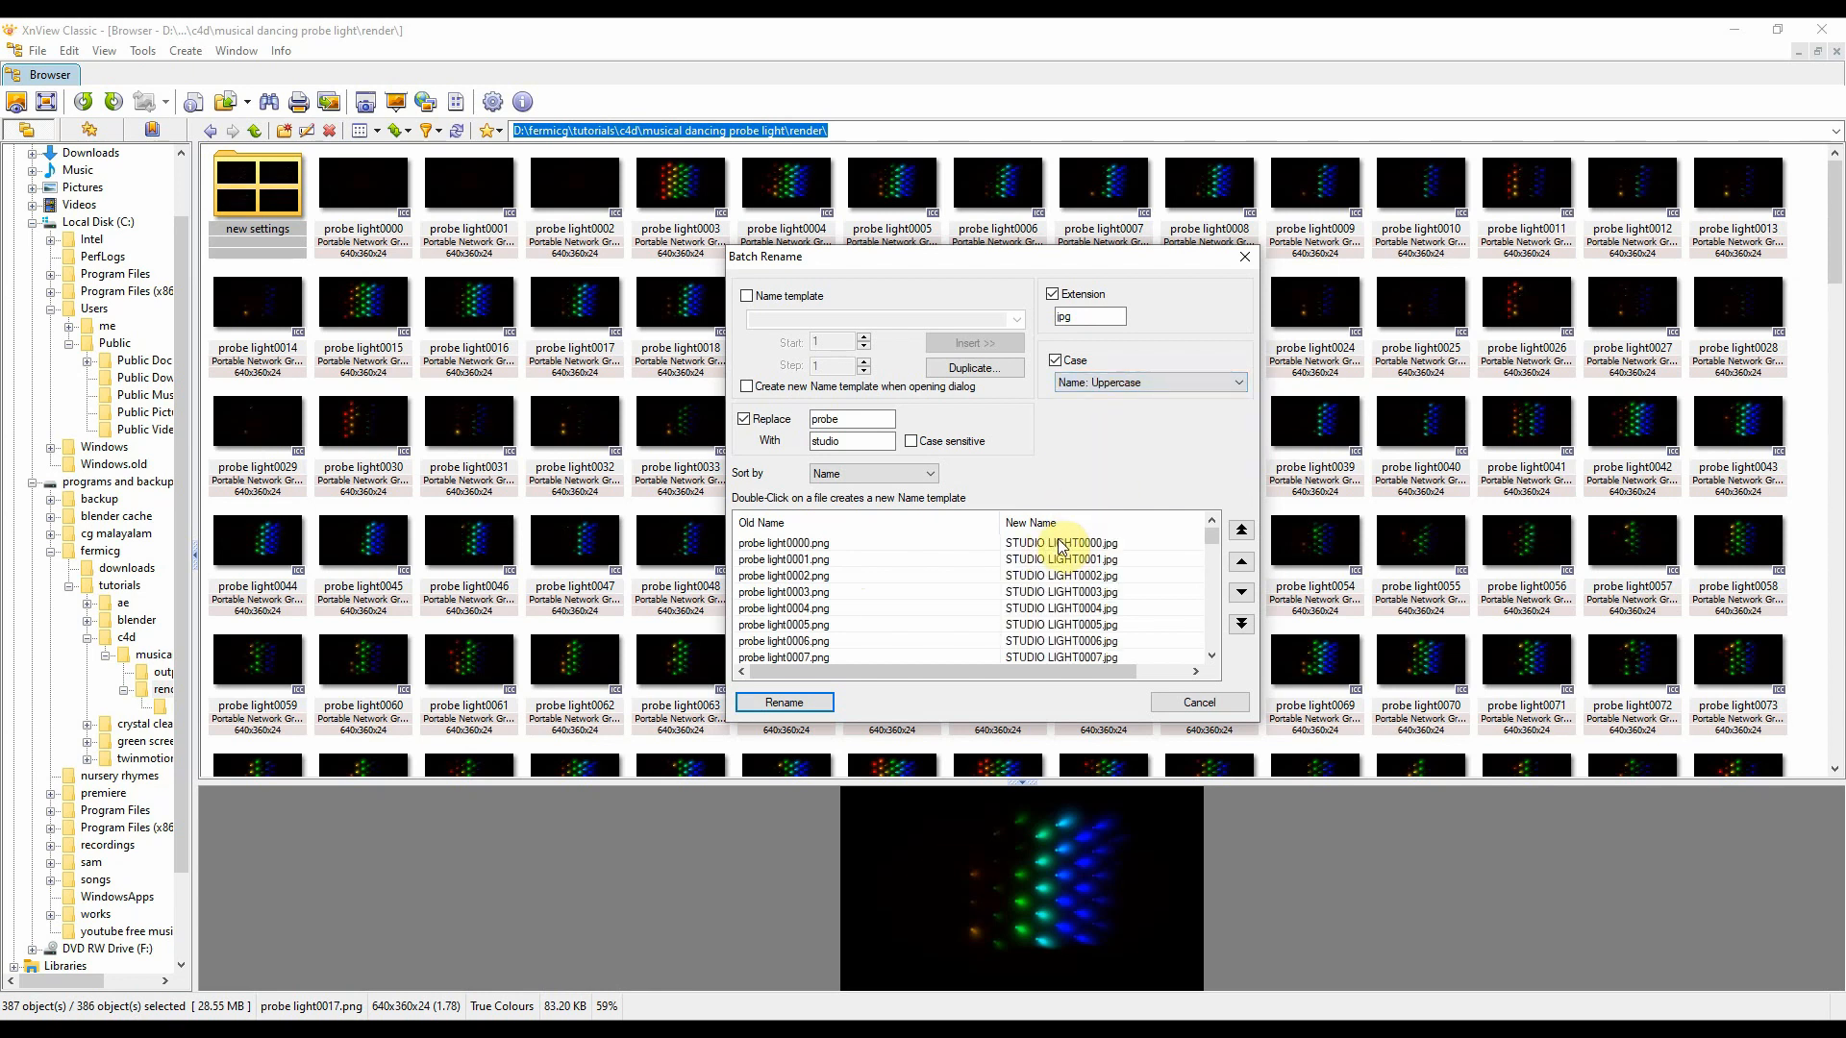
Step: Enable the name template with the text "ghgh" and disable the extension change
{"action": "left_click", "coordinate": [748, 296]}
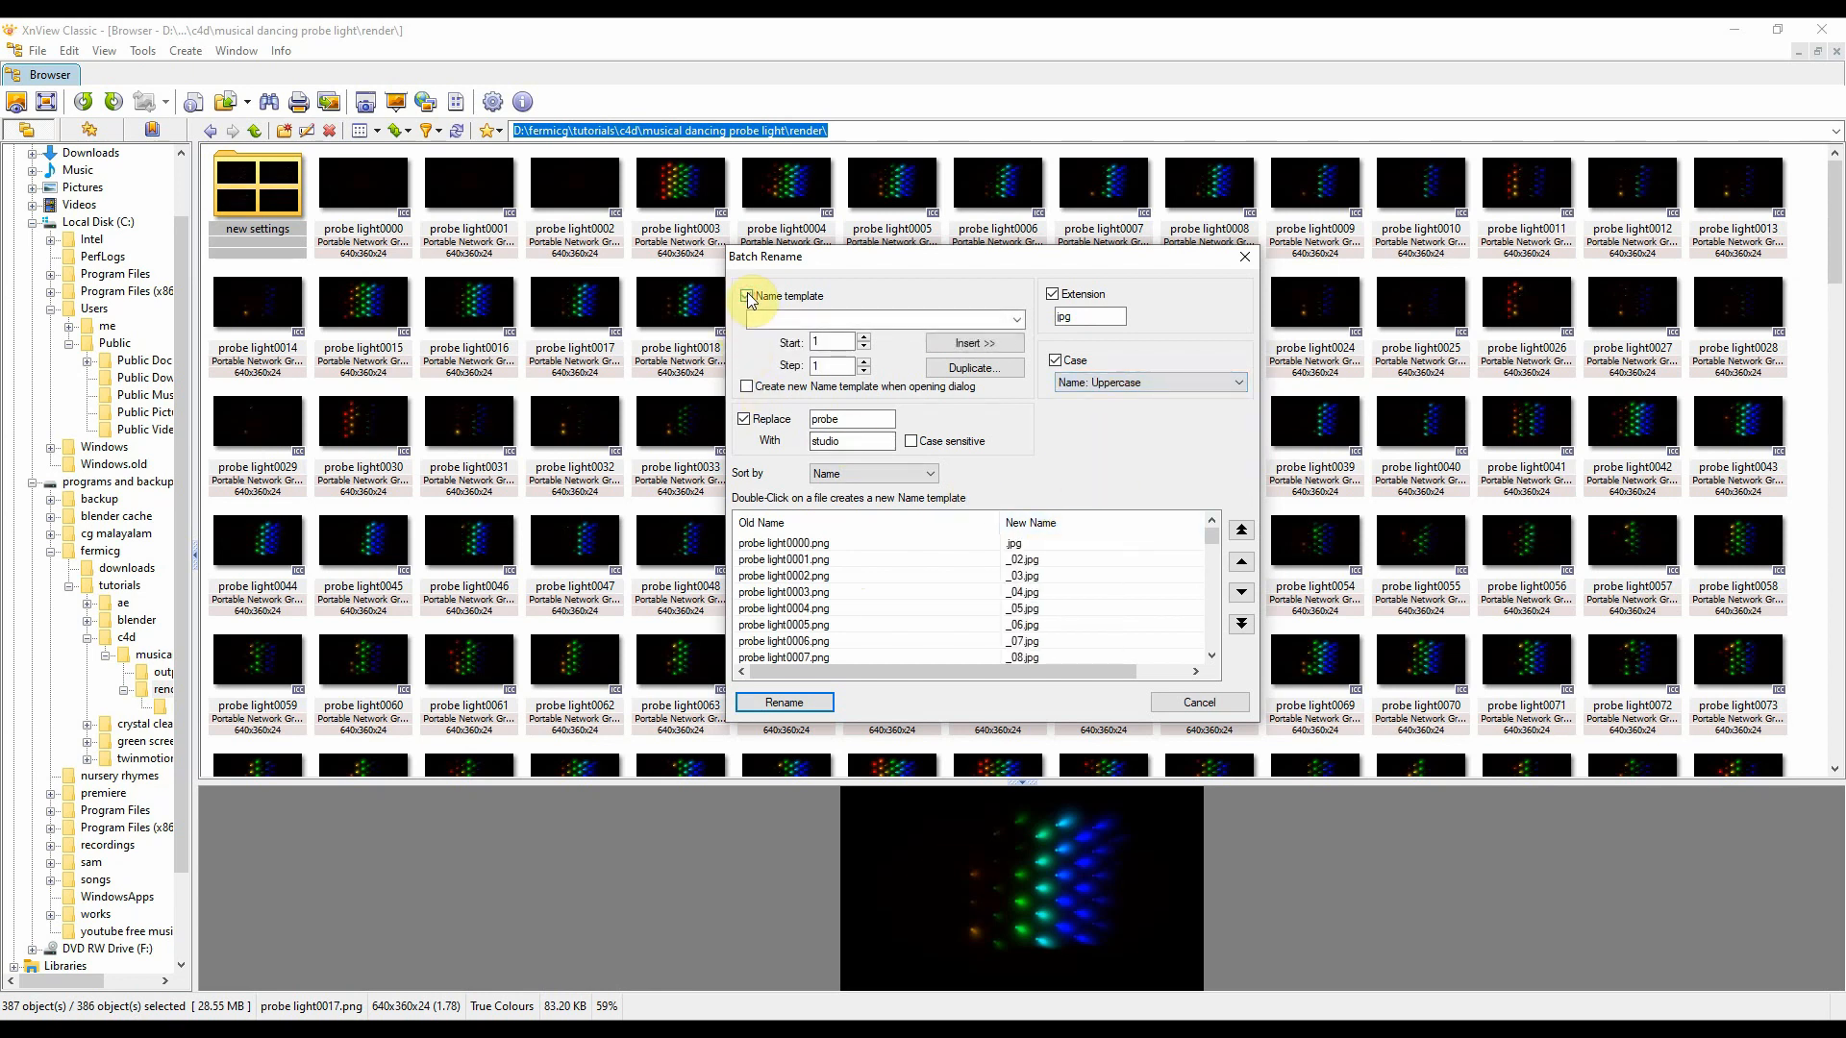
{"action": "left_click", "coordinate": [769, 317]}
{"action": "type", "text": "ghgh"}
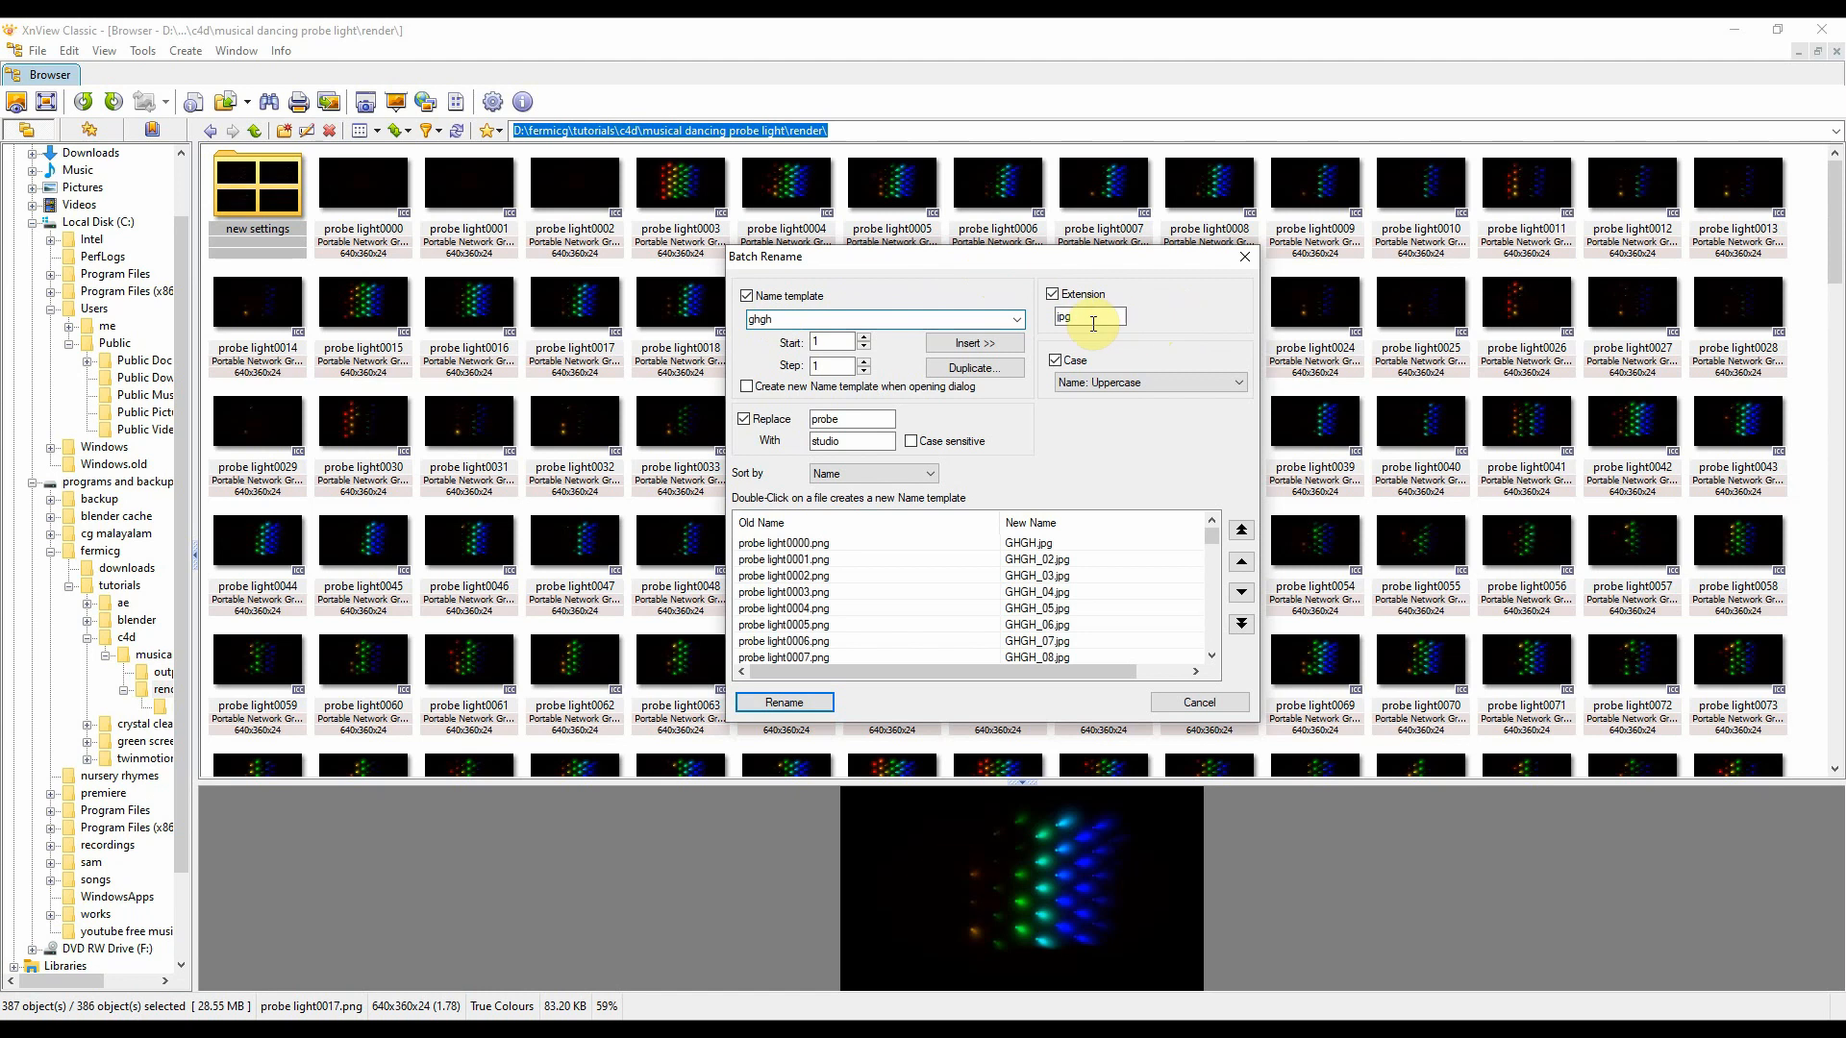
{"action": "left_click", "coordinate": [1075, 294]}
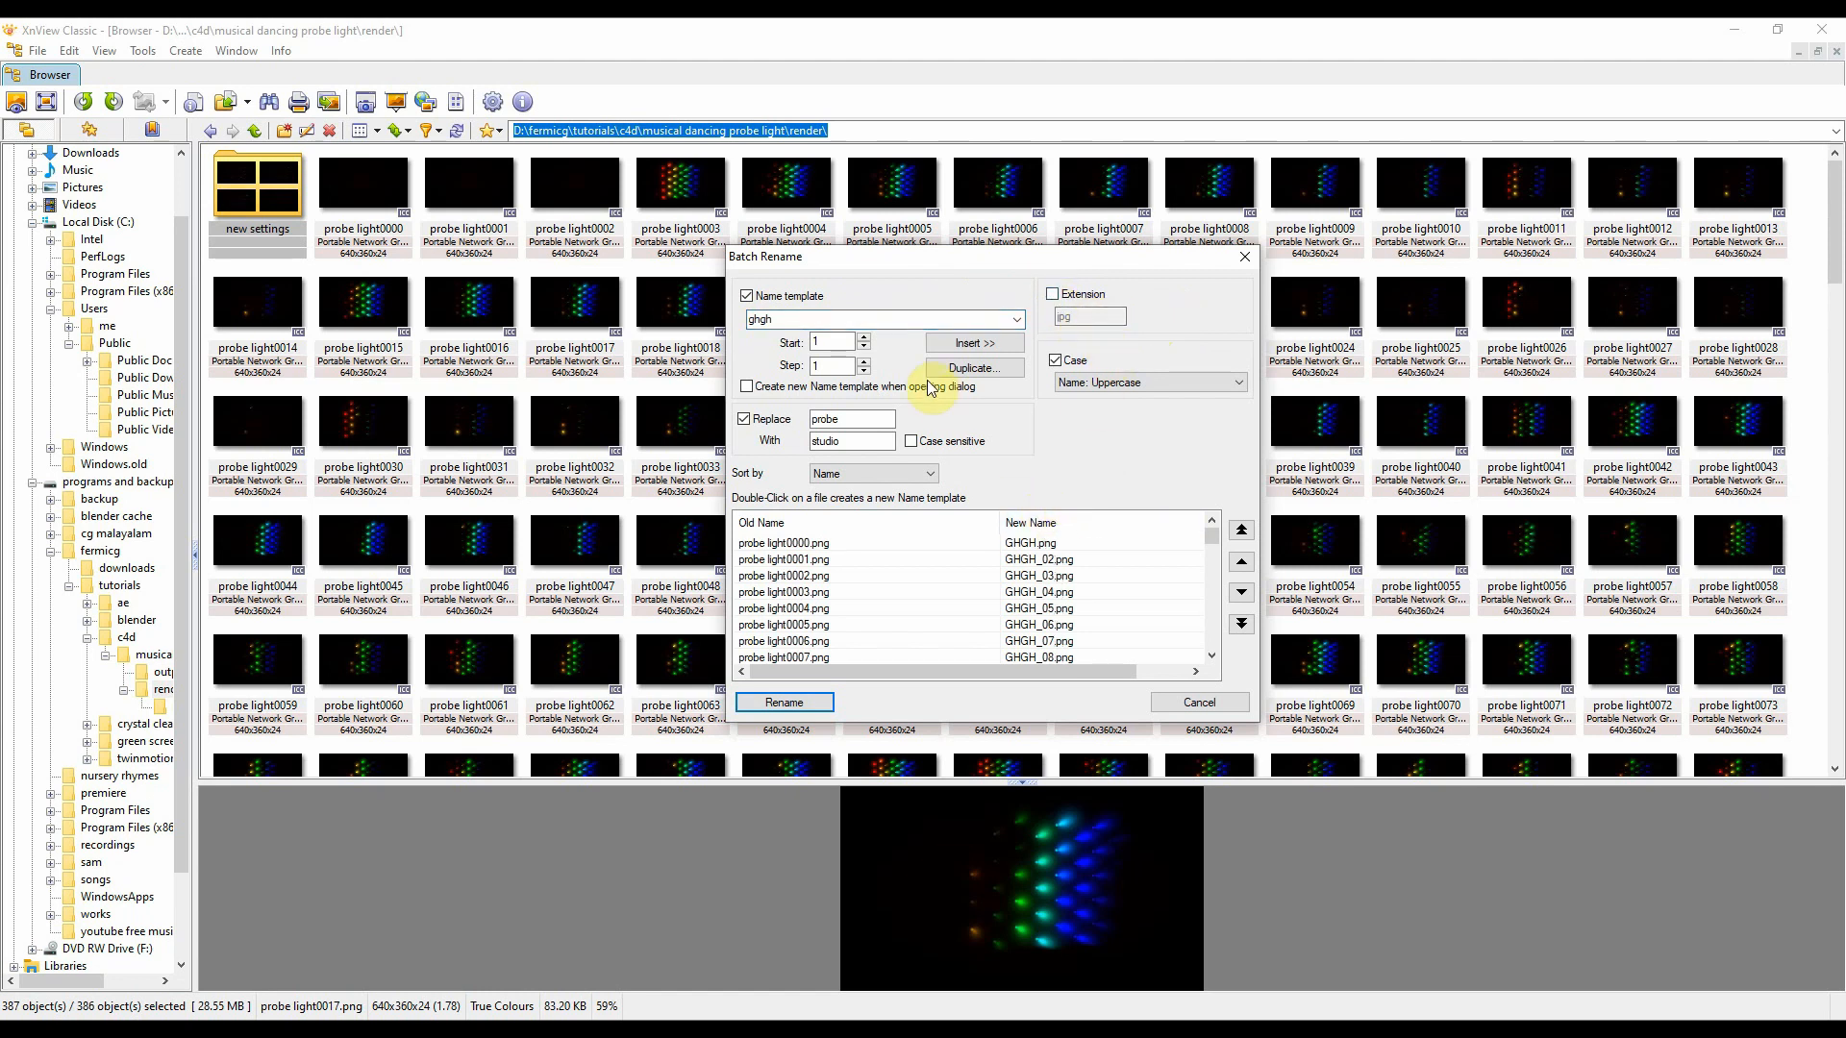
Step: Set the numbering start to 3 and append ### to the "ghgh" name template
{"action": "left_click", "coordinate": [864, 341]}
{"action": "left_click", "coordinate": [864, 341]}
{"action": "left_click", "coordinate": [864, 341]}
{"action": "left_click", "coordinate": [864, 347]}
{"action": "left_click", "coordinate": [864, 347]}
{"action": "left_click", "coordinate": [790, 320]}
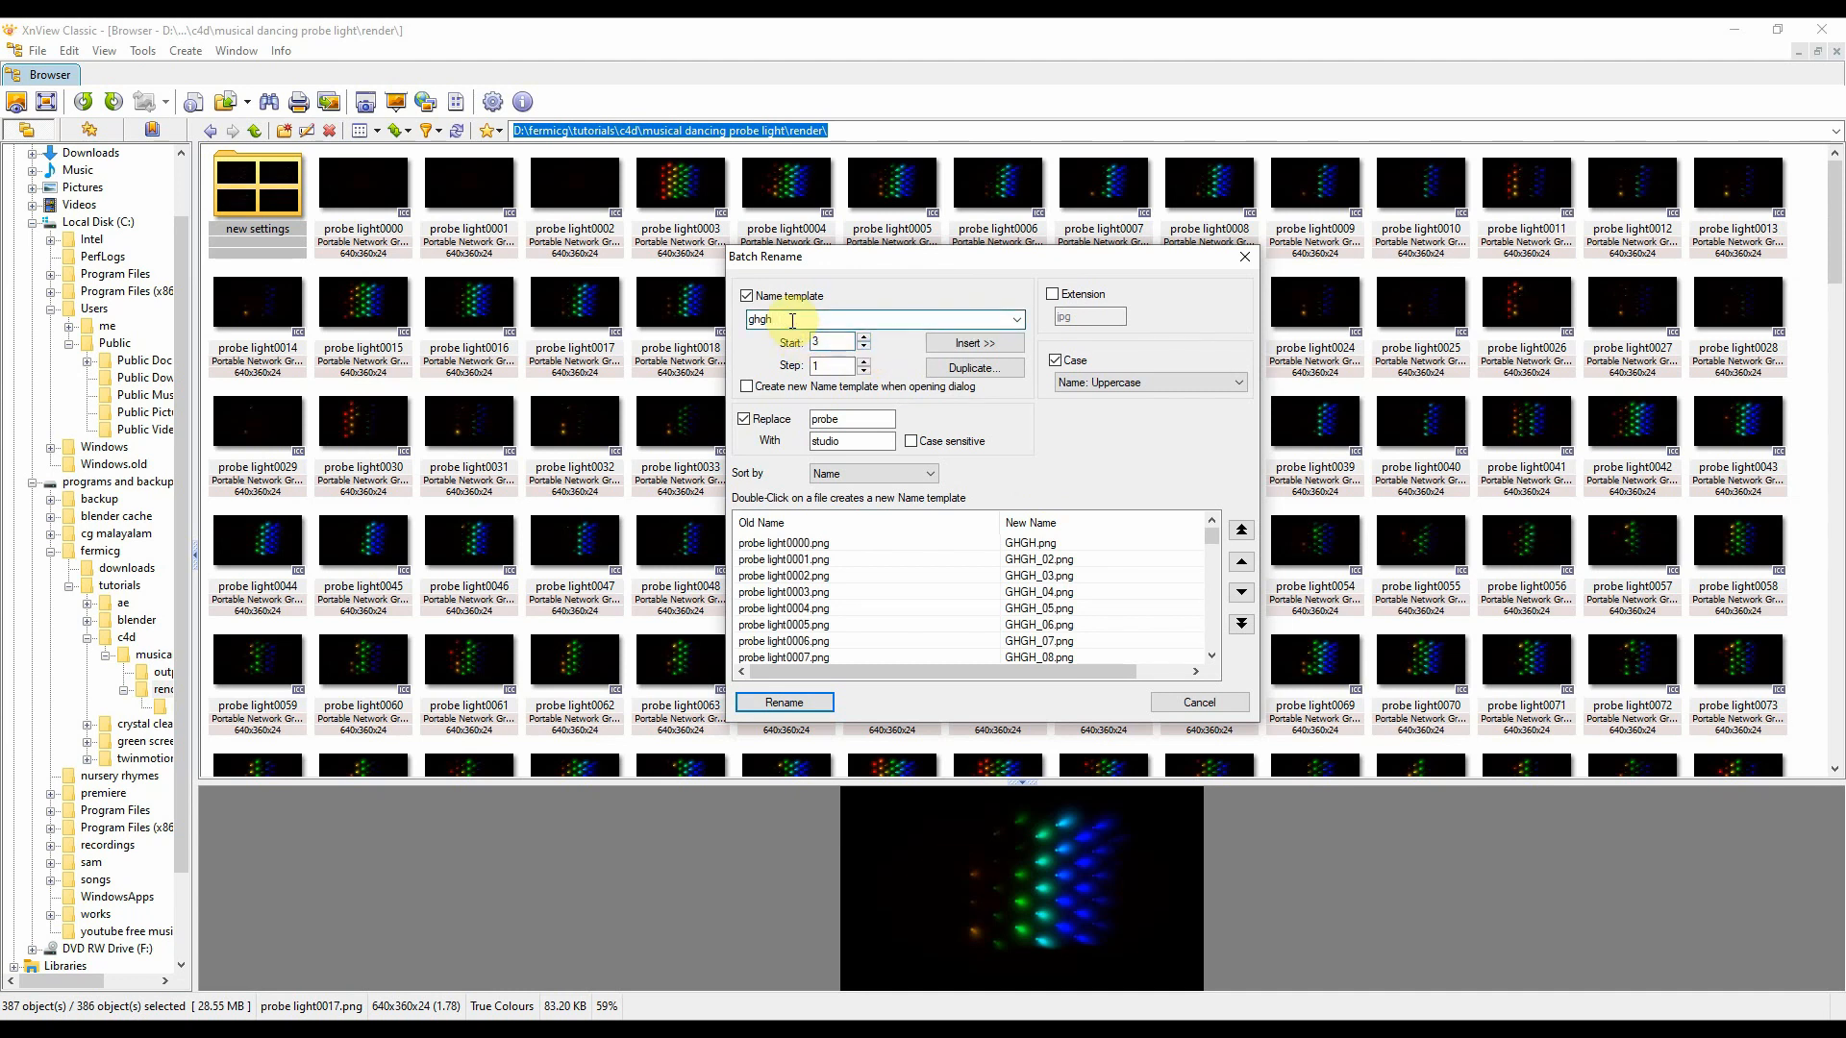
{"action": "type", "text": "###"}
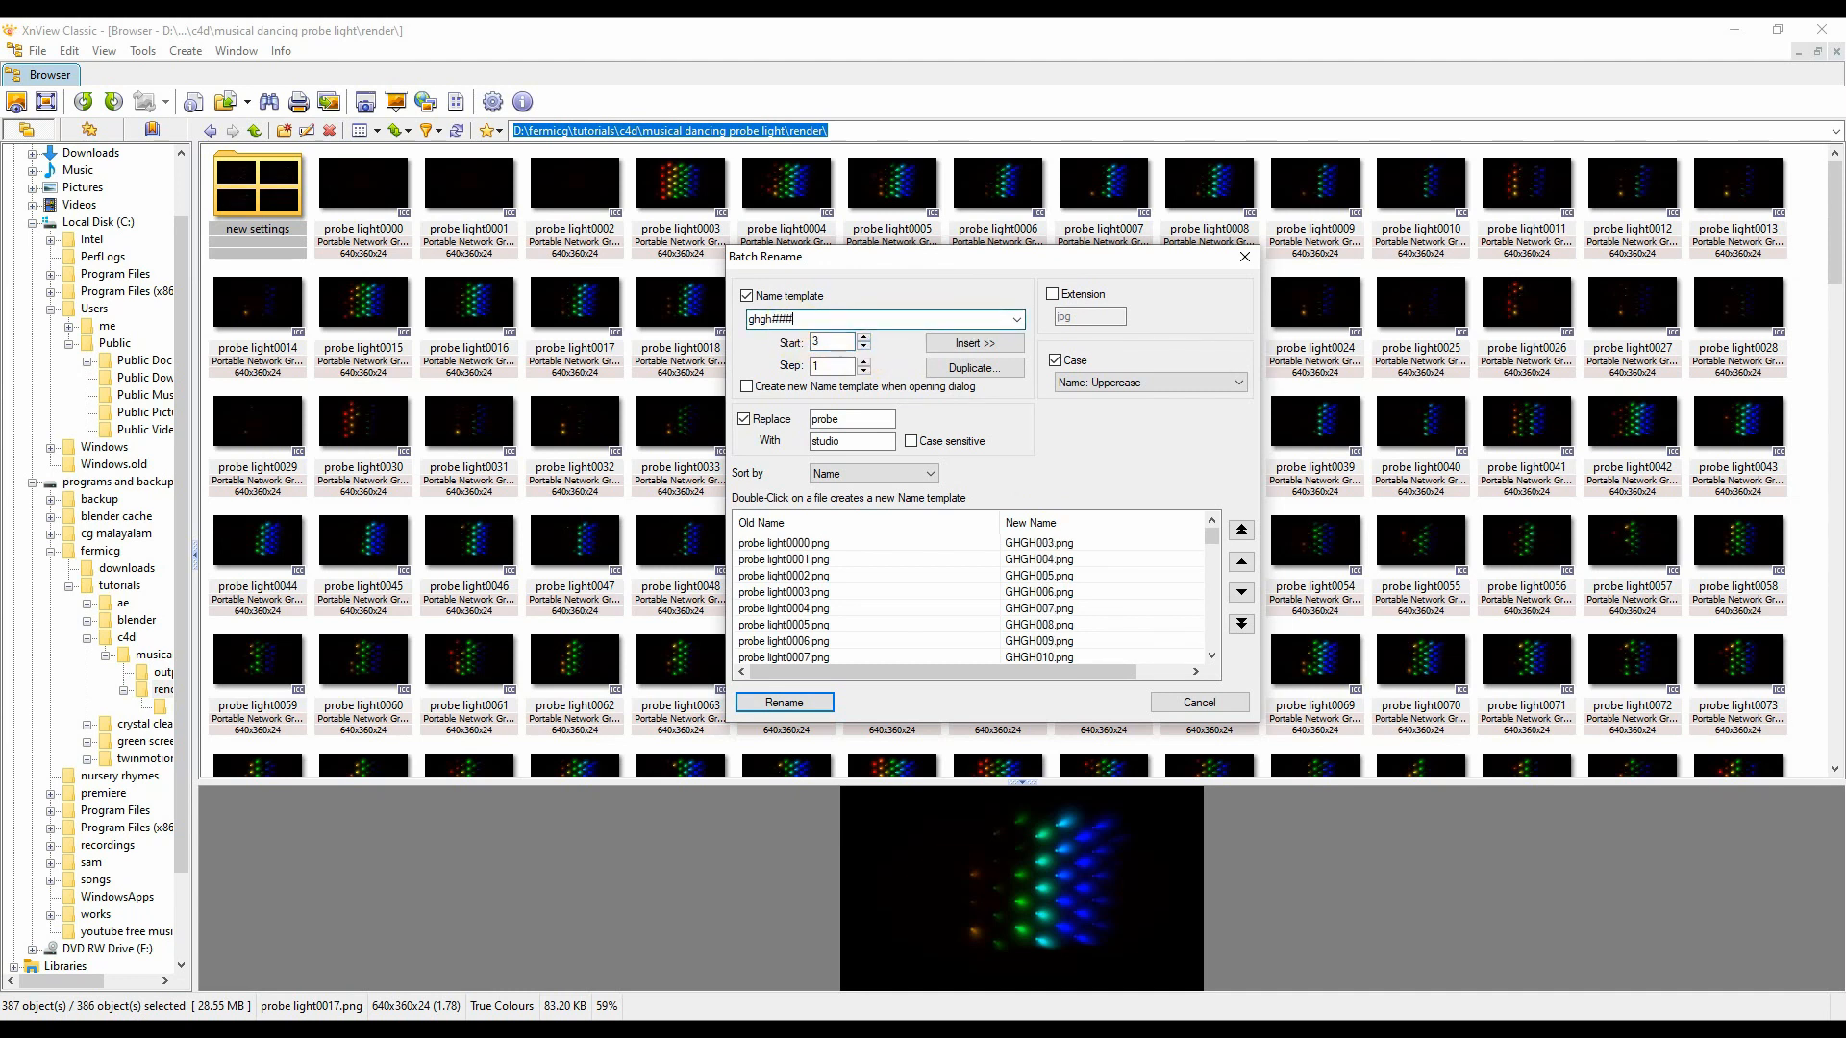
Step: Set the numbering start to 1 and run the batch rename on the image sequence
{"action": "left_click", "coordinate": [865, 348]}
{"action": "left_click", "coordinate": [865, 347]}
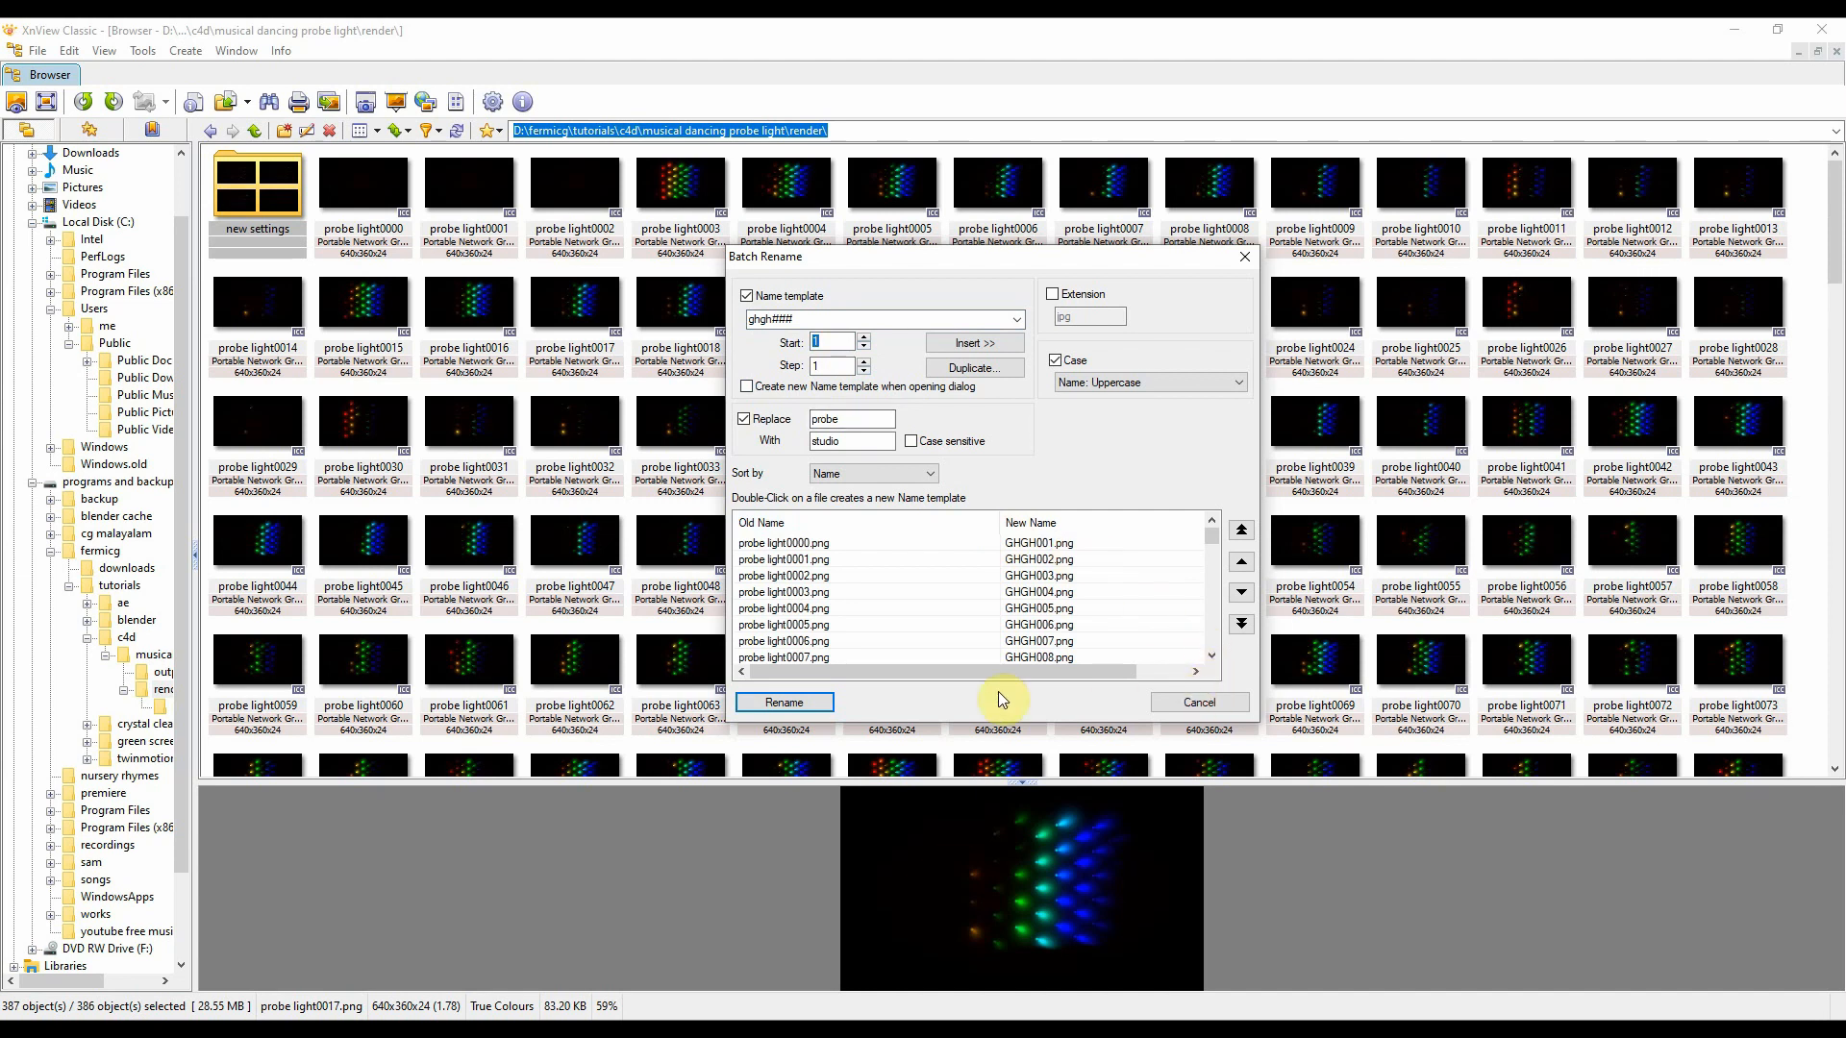
{"action": "left_click", "coordinate": [830, 705]}
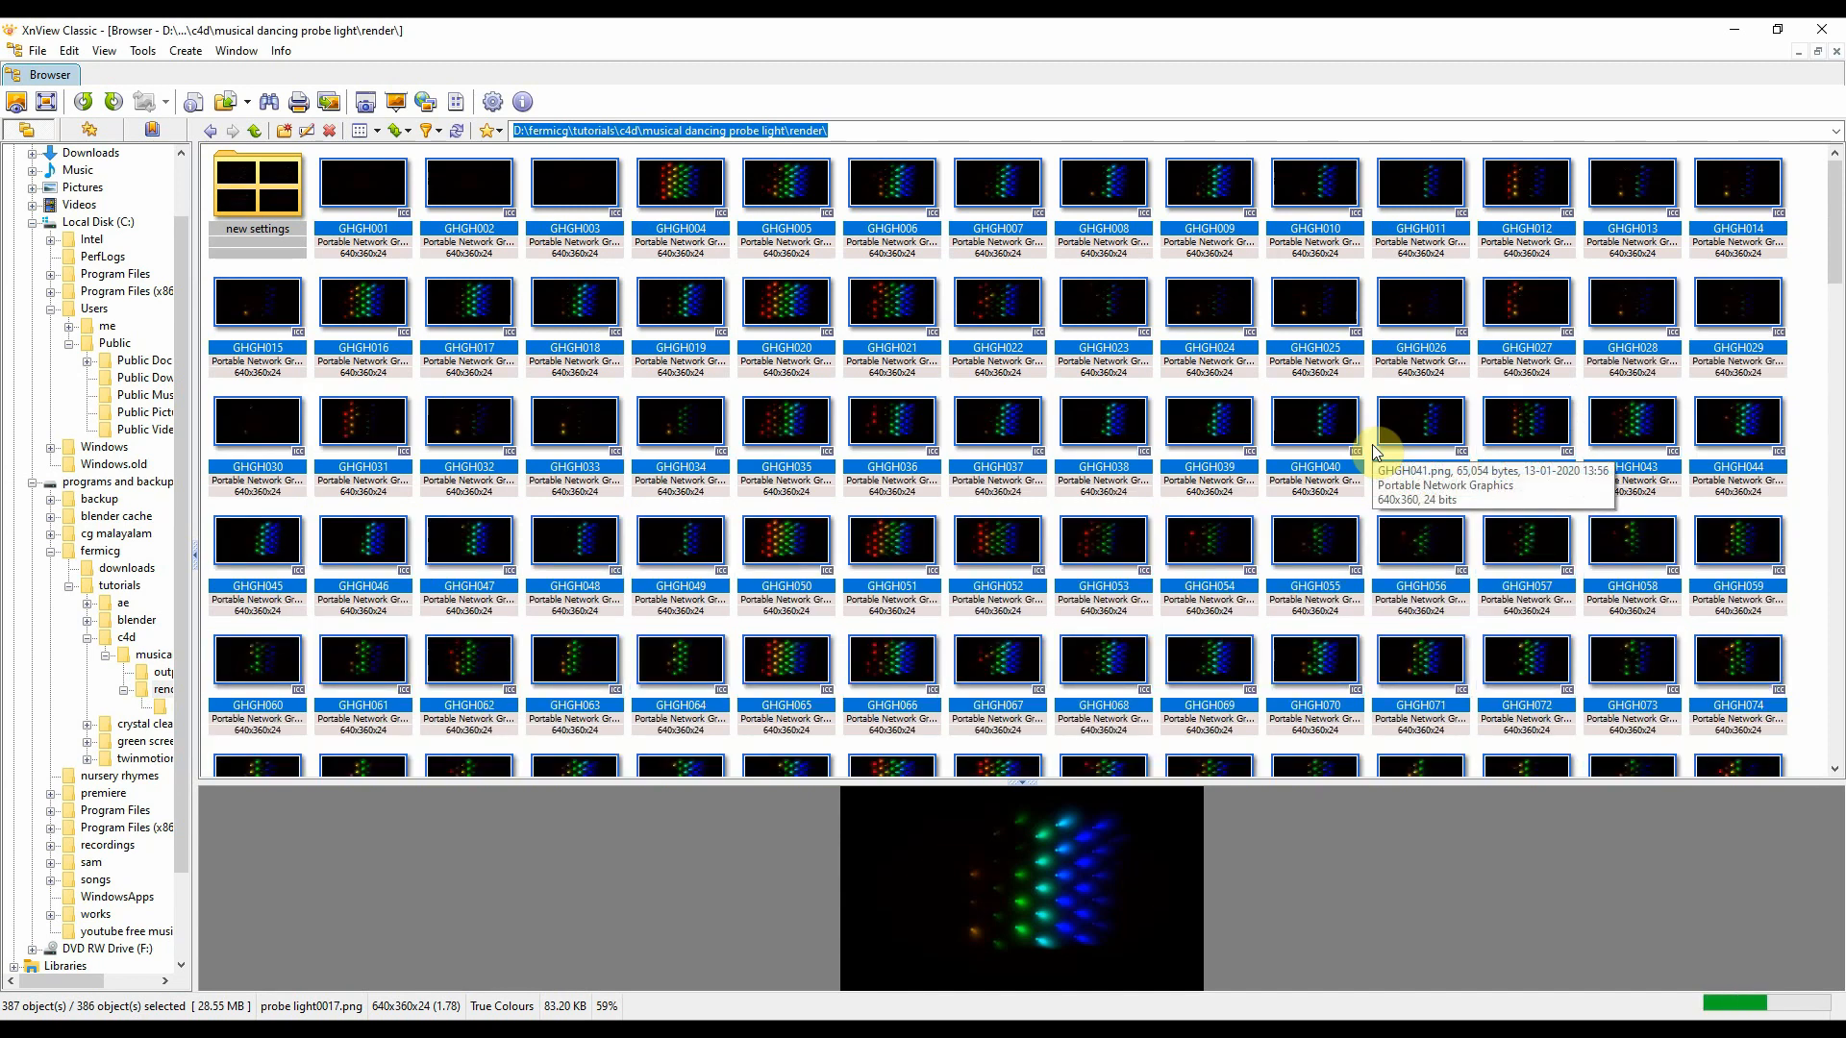
{"action": "mouse_move", "coordinate": [1836, 226]}
{"action": "left_mouse_down"}
{"action": "mouse_move", "coordinate": [1839, 735]}
{"action": "mouse_move", "coordinate": [1836, 240]}
{"action": "left_mouse_up"}
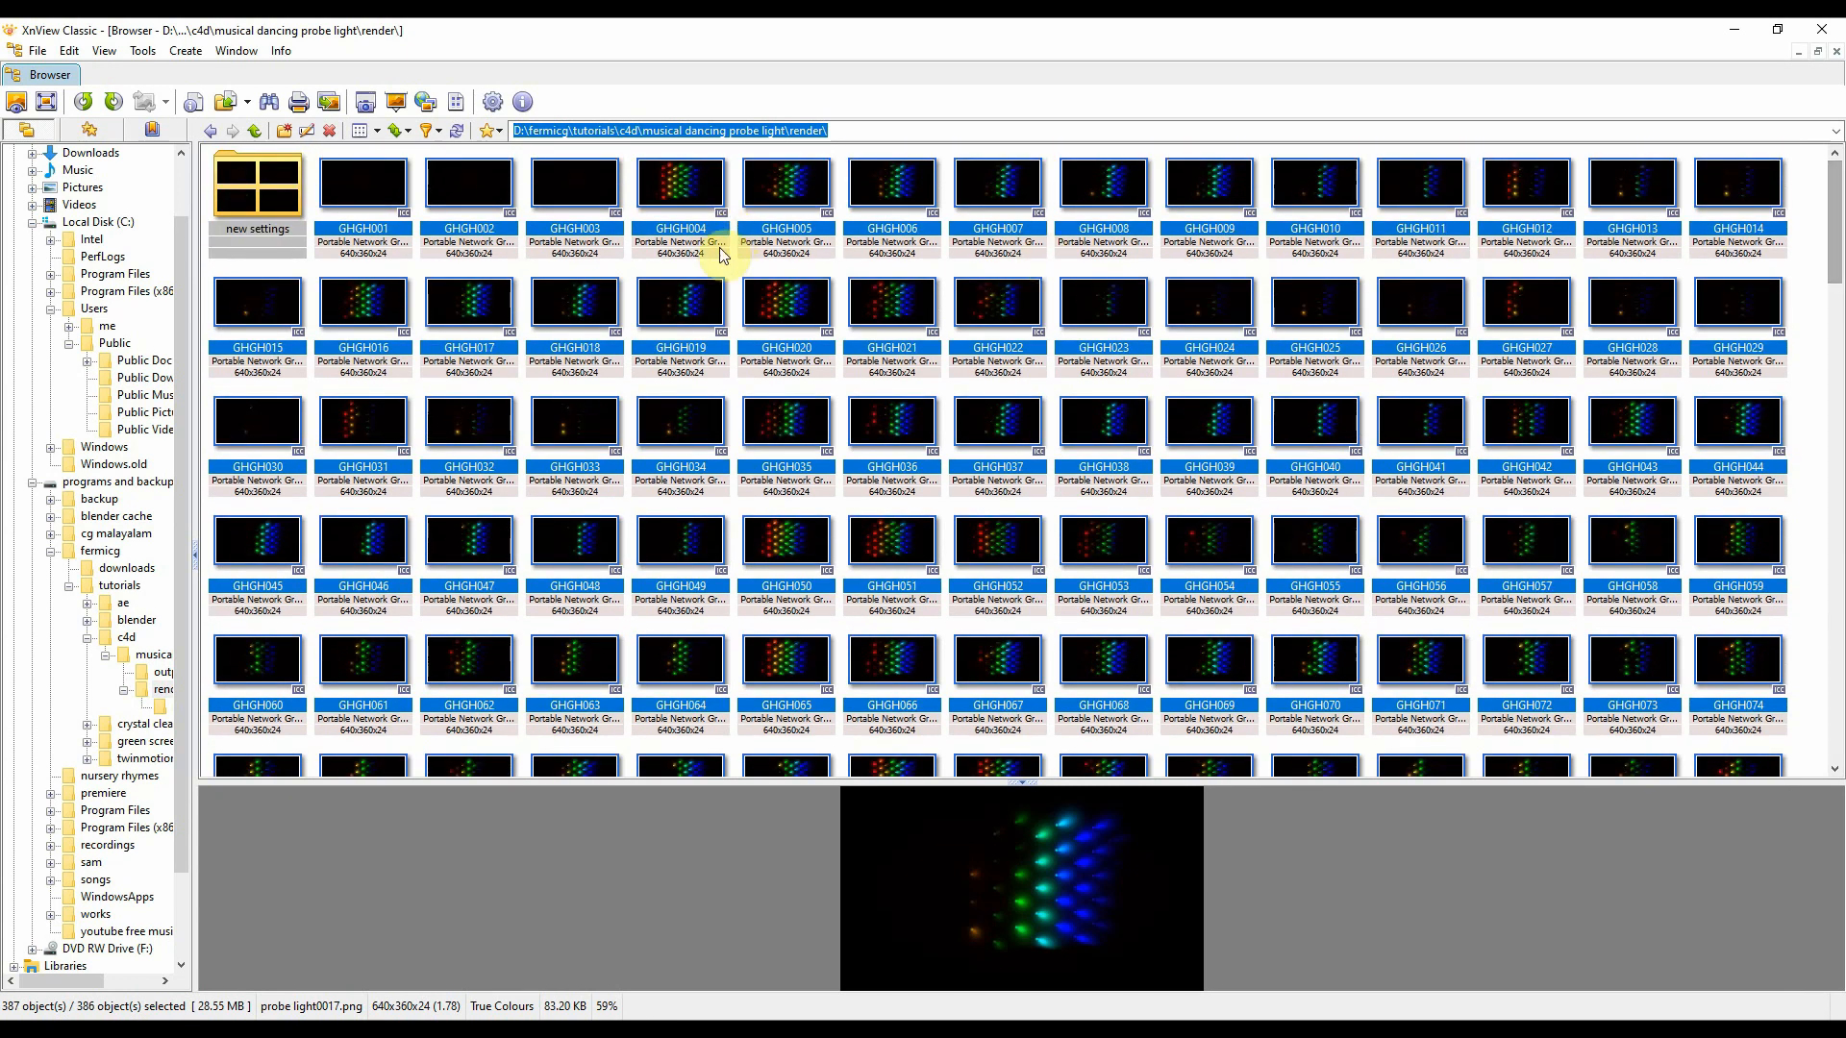
Step: Open Batch Processing for the selected renamed images and briefly view the folder browser for adding input files
{"action": "right_click", "coordinate": [784, 324]}
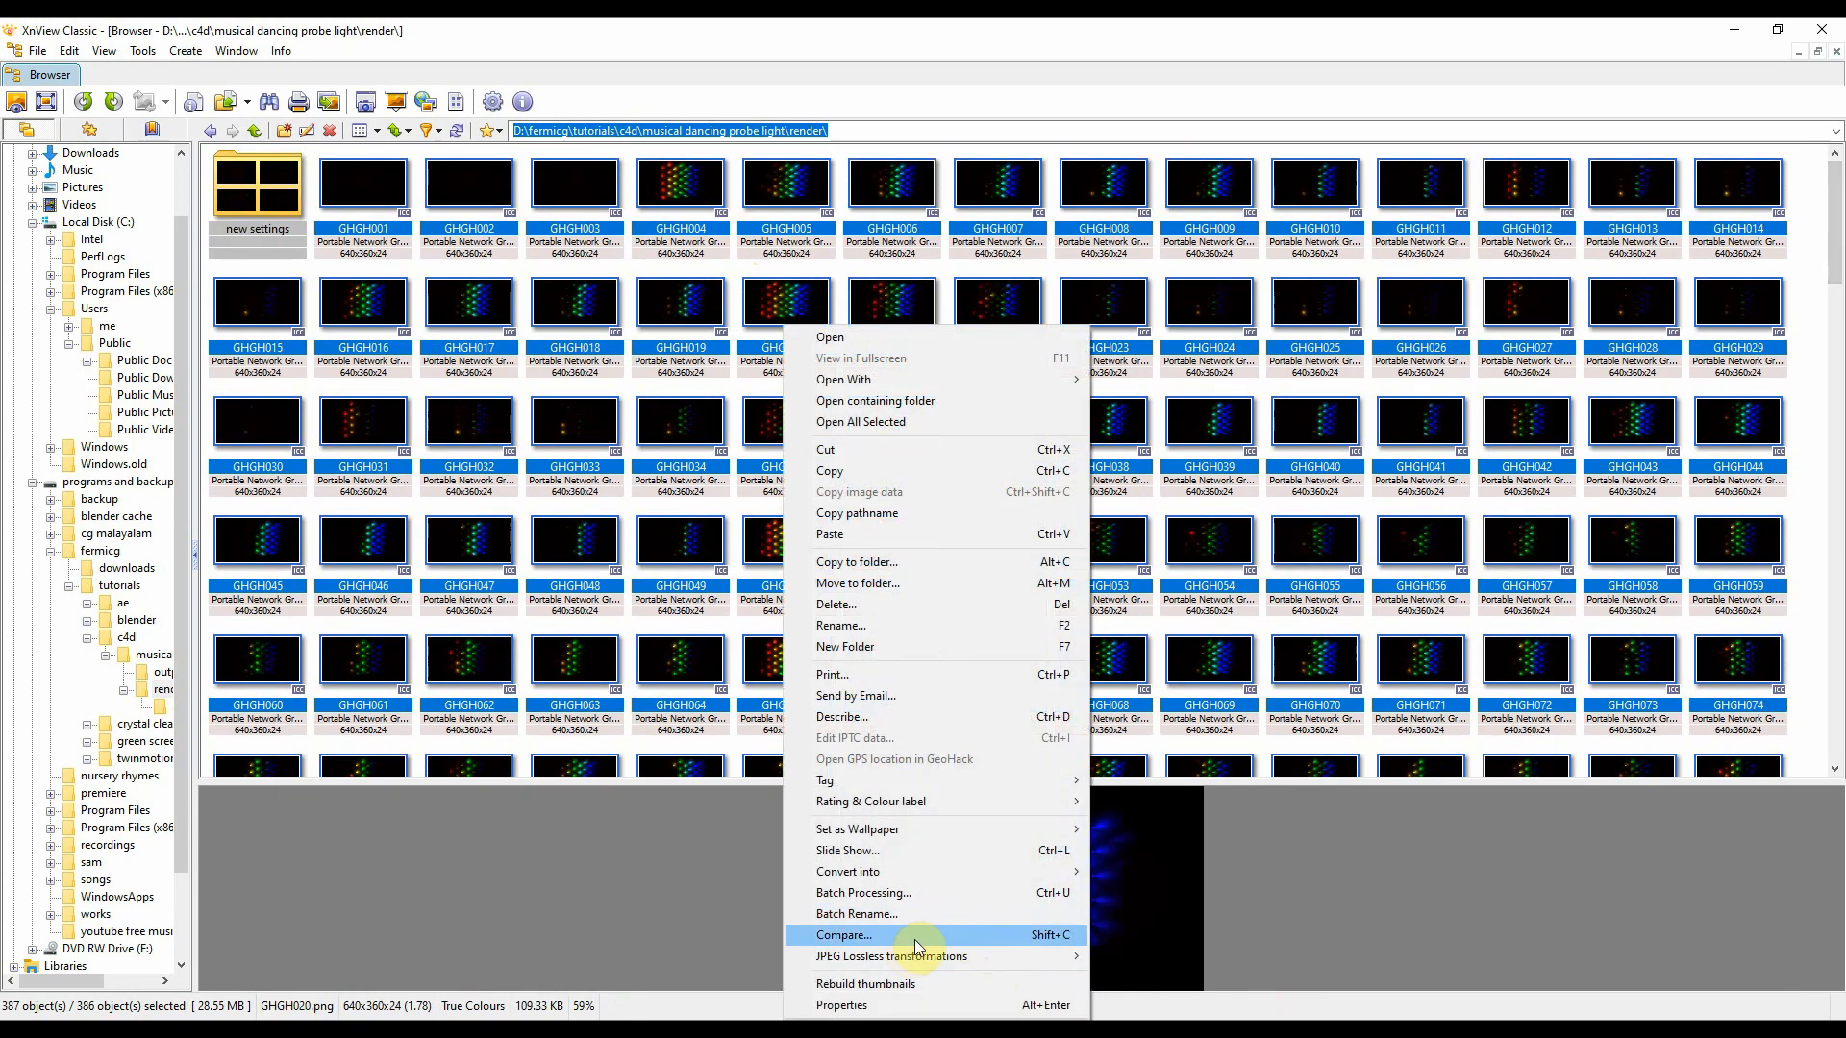
{"action": "left_click", "coordinate": [921, 893]}
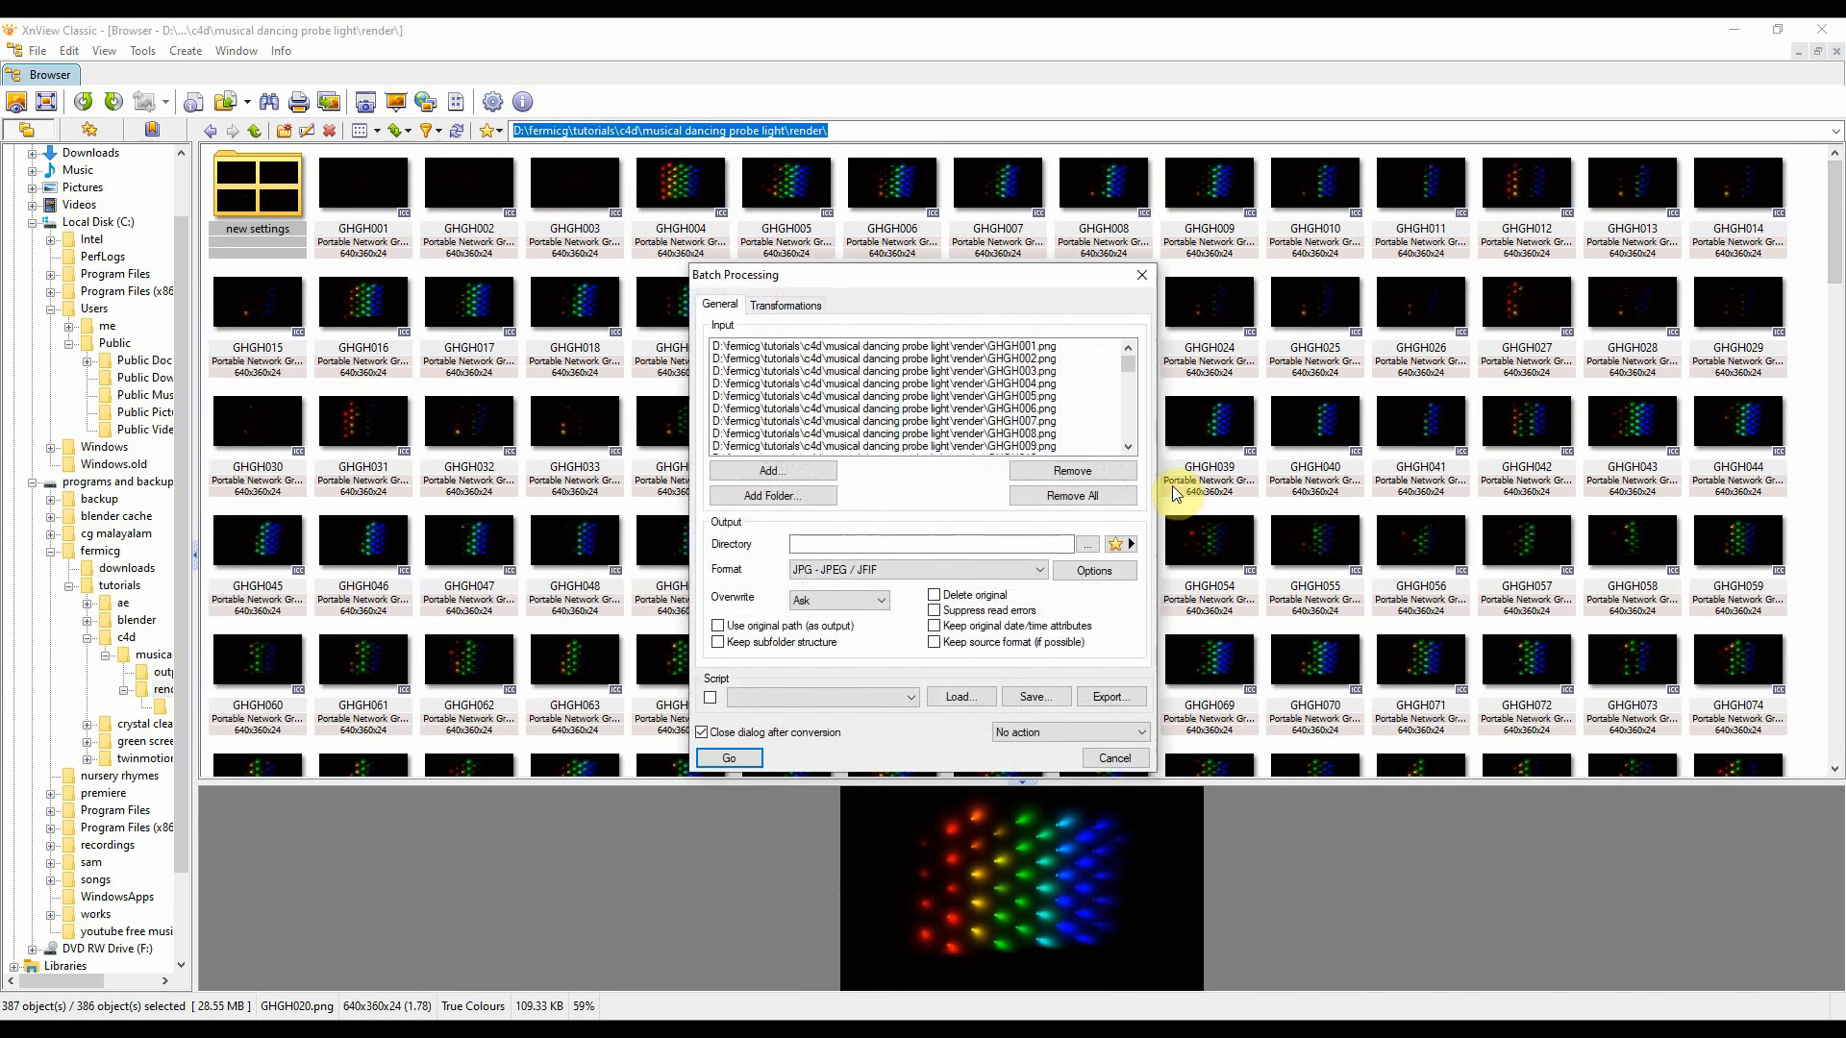
{"action": "left_click_drag", "start_coordinate": [847, 288], "coordinate": [1189, 214]}
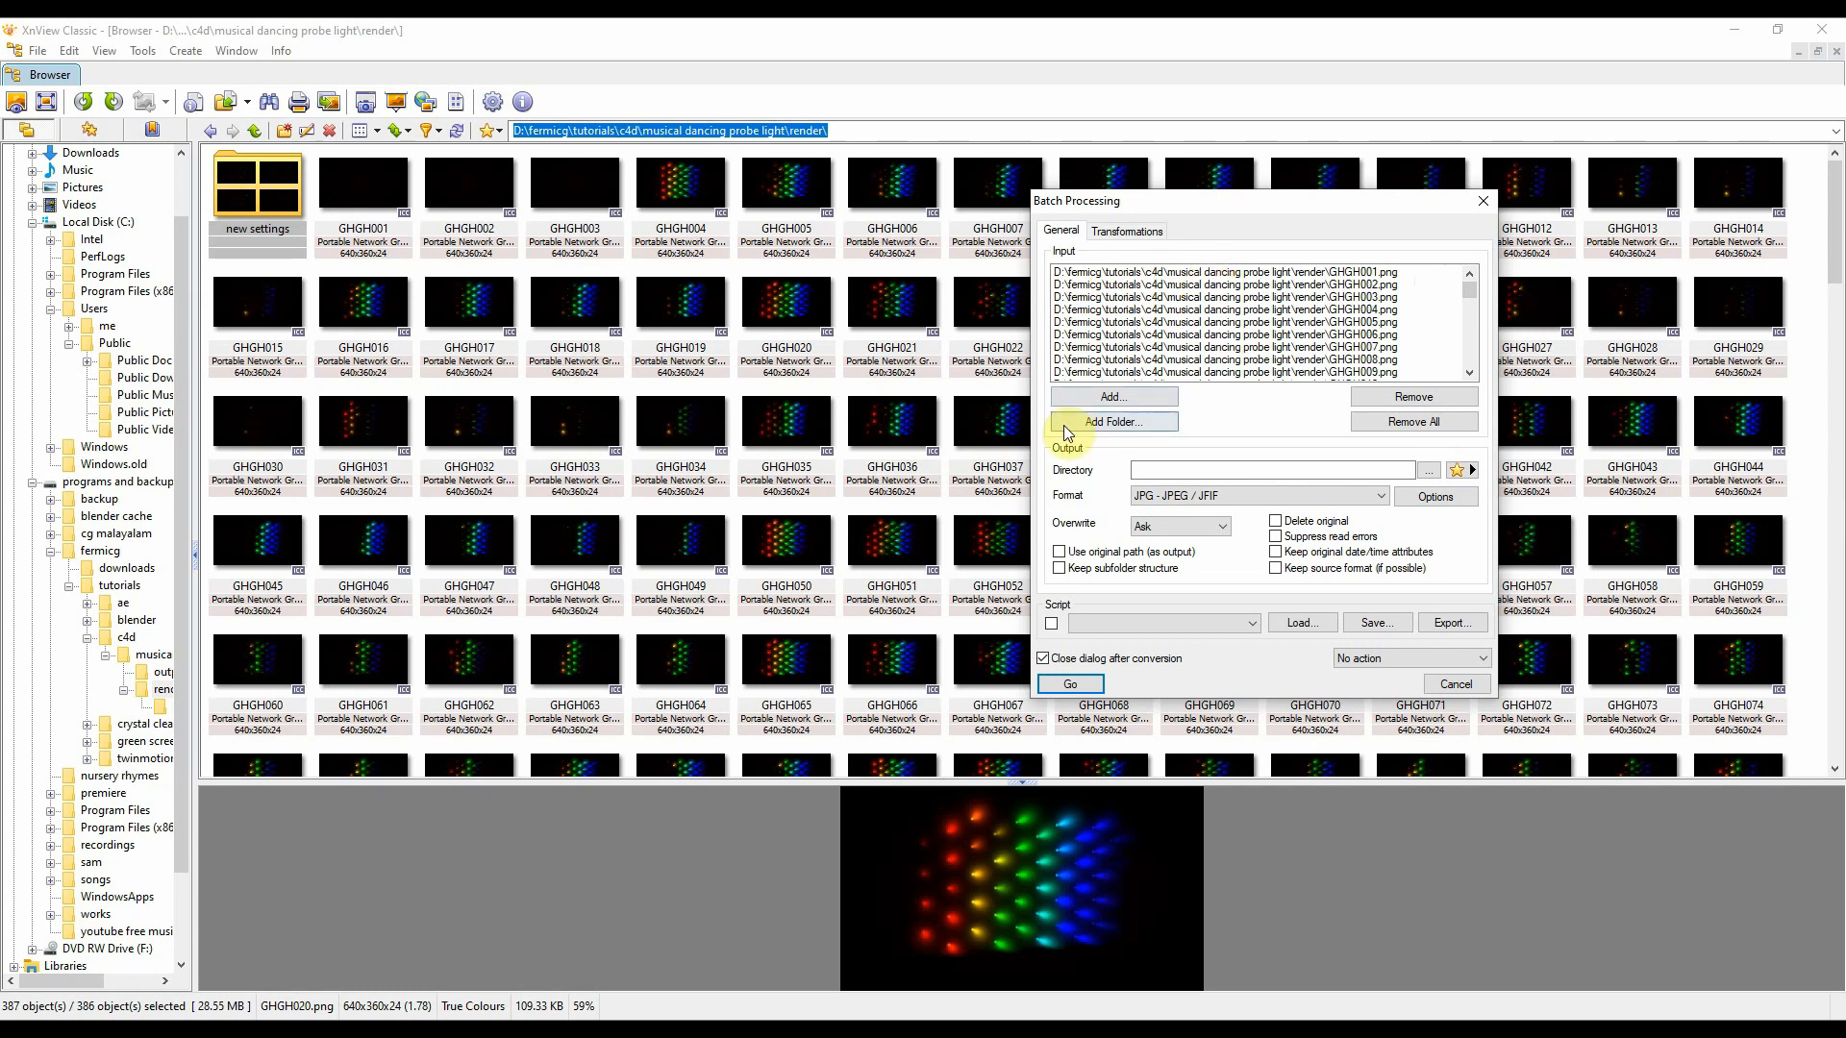
{"action": "left_click", "coordinate": [1092, 425]}
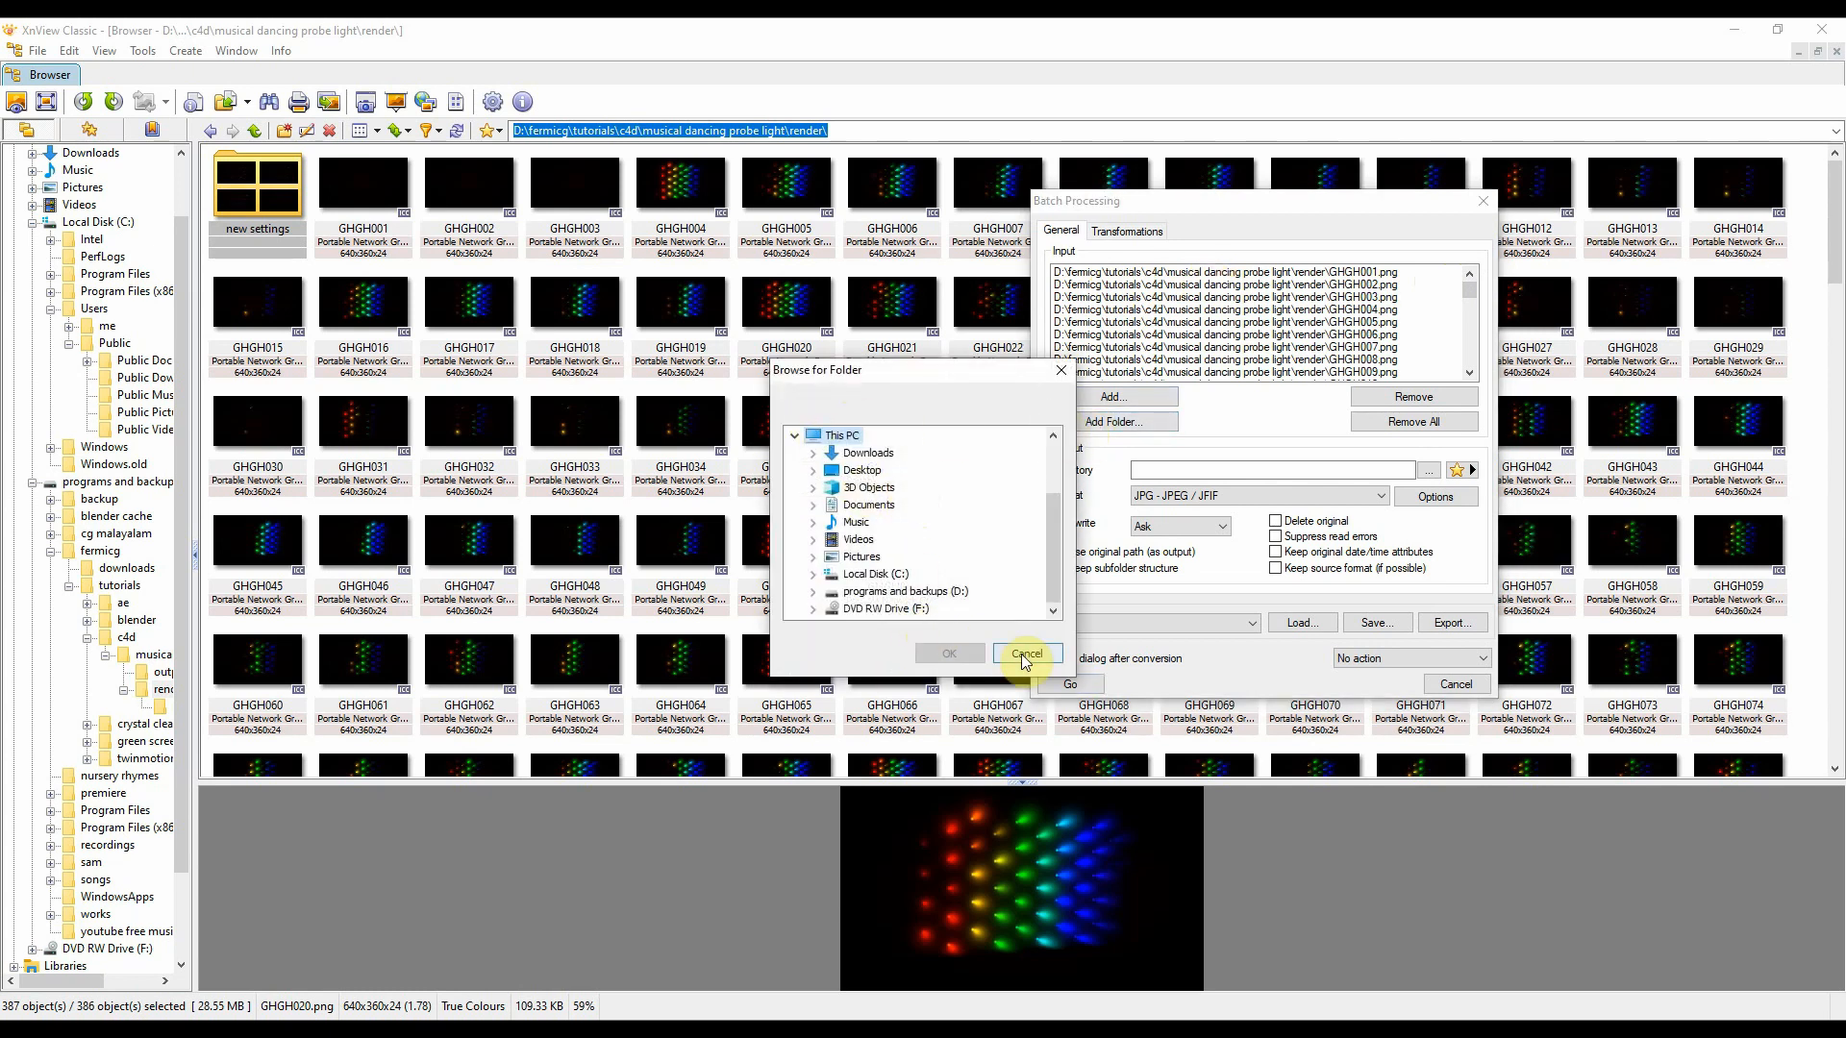
{"action": "left_click", "coordinate": [1026, 657]}
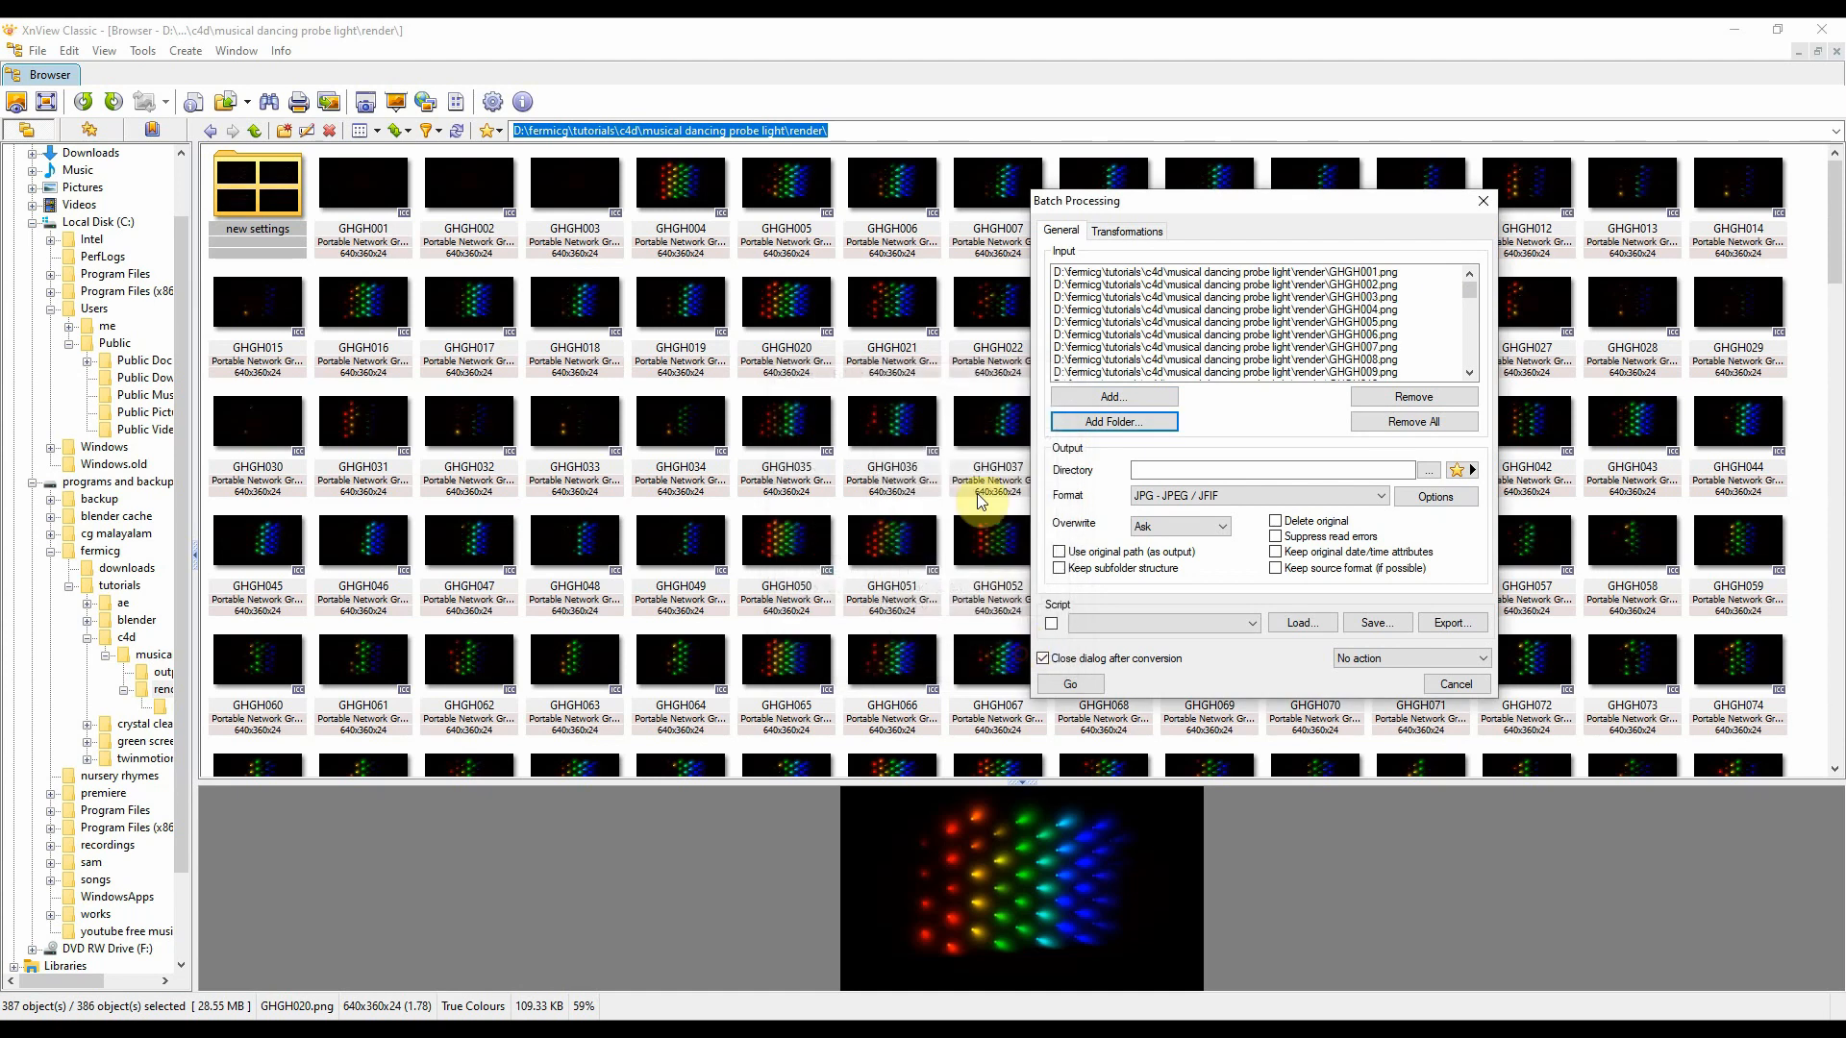
Step: Browse for the output directory down to the render folder in fermicg\tutorials\c4d\musical dancing probe light on drive D
{"action": "left_click", "coordinate": [1429, 471]}
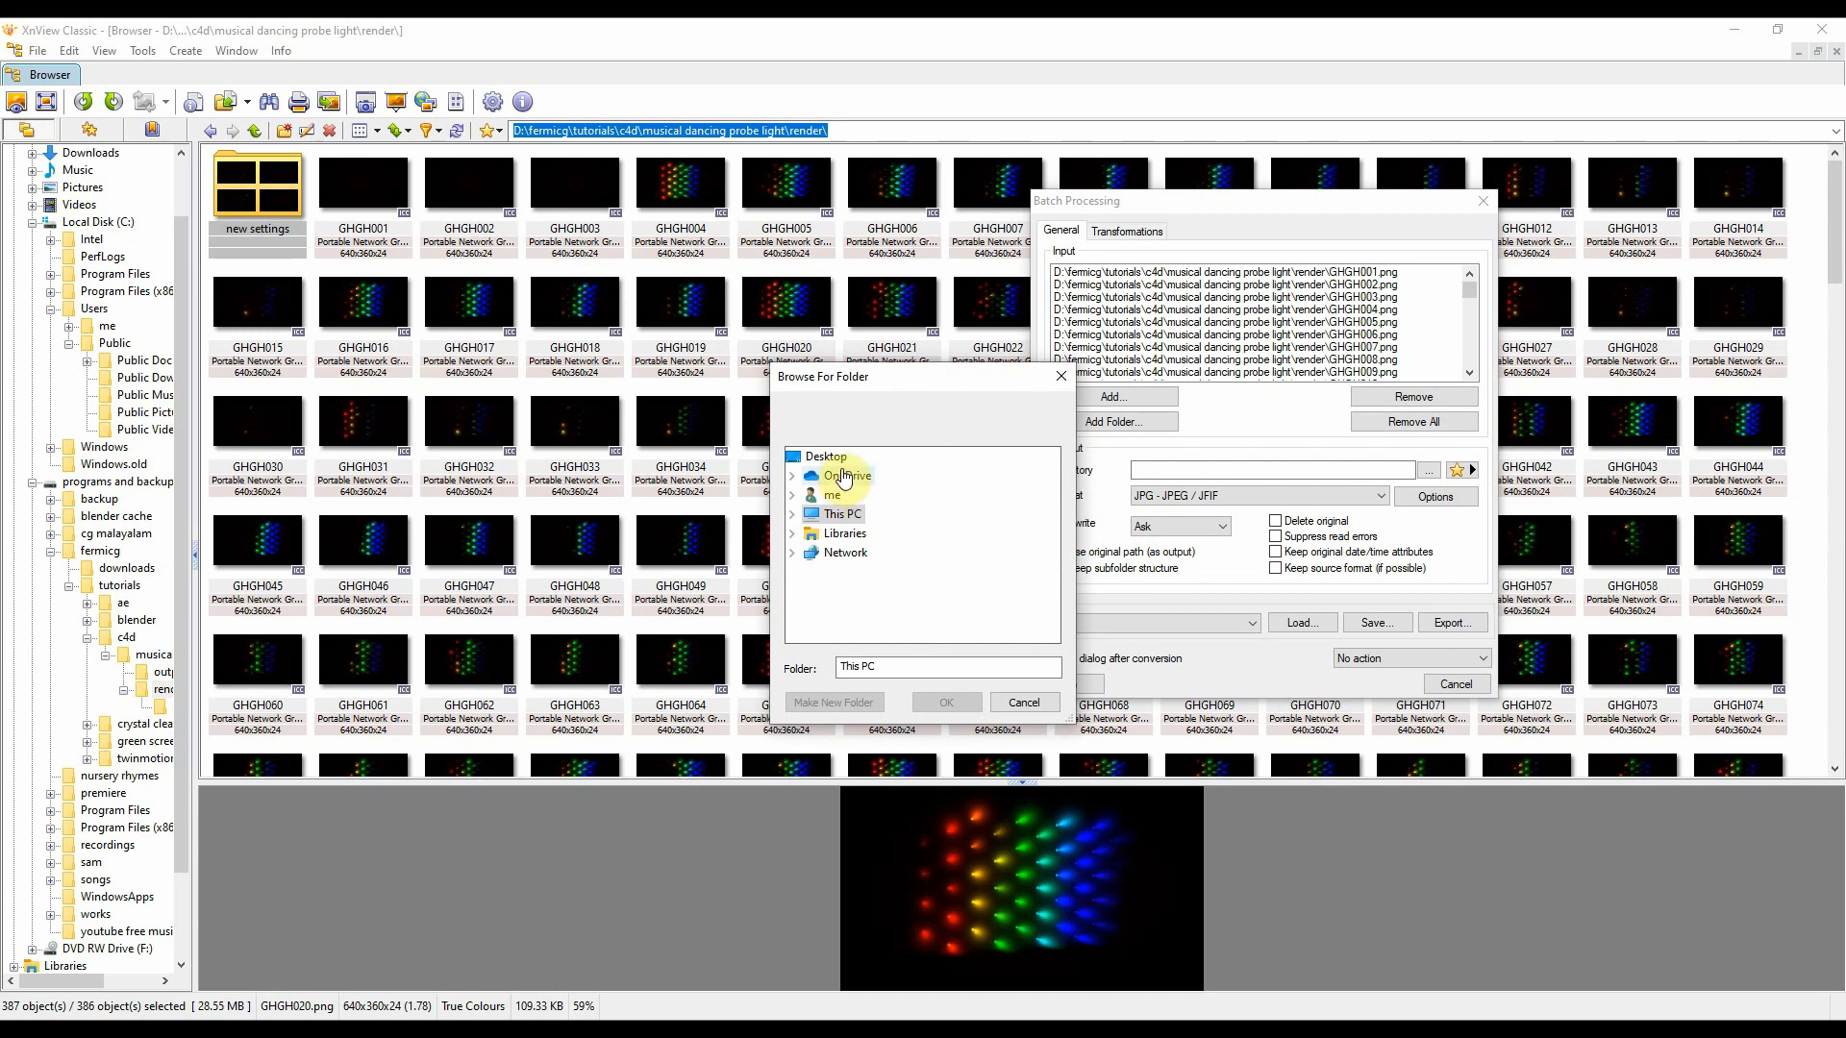
{"action": "double_click", "coordinate": [836, 515]}
{"action": "double_click", "coordinate": [914, 630]}
{"action": "scroll", "coordinate": [903, 567], "scroll_direction": "down", "scroll_amount": 1}
{"action": "double_click", "coordinate": [880, 476]}
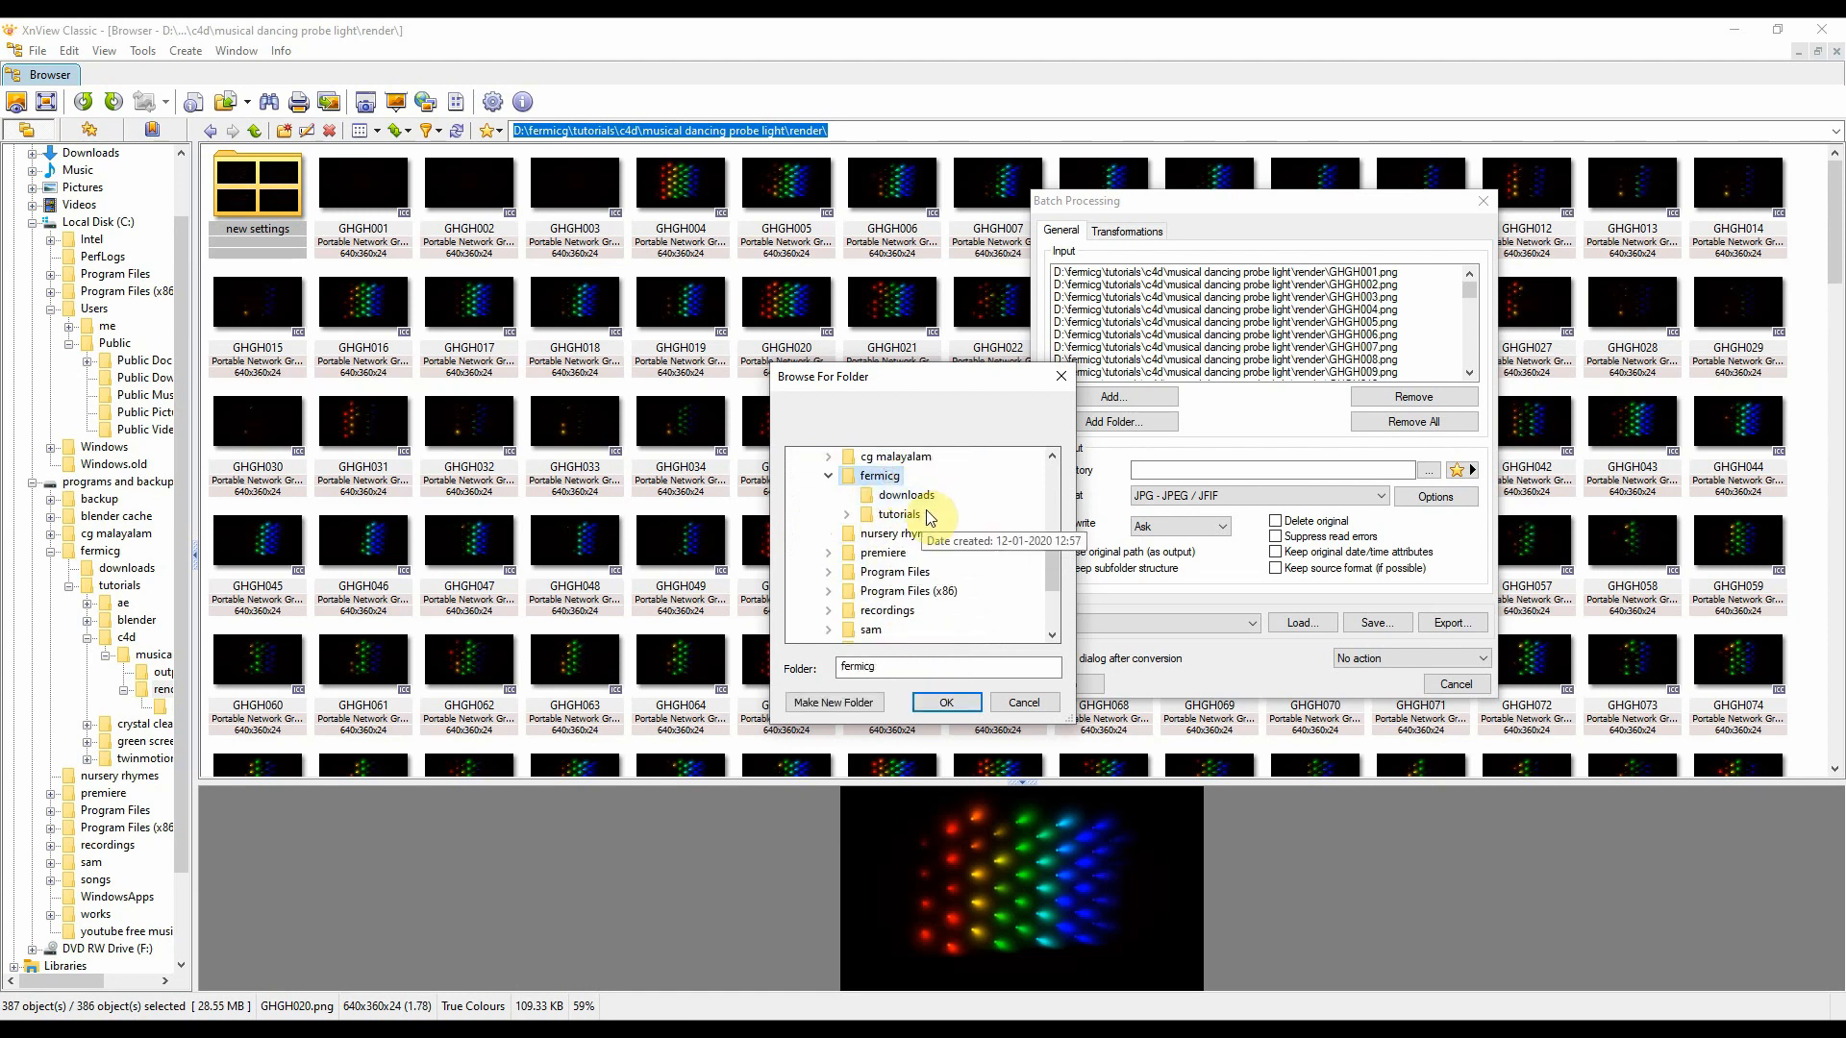
{"action": "double_click", "coordinate": [912, 516]}
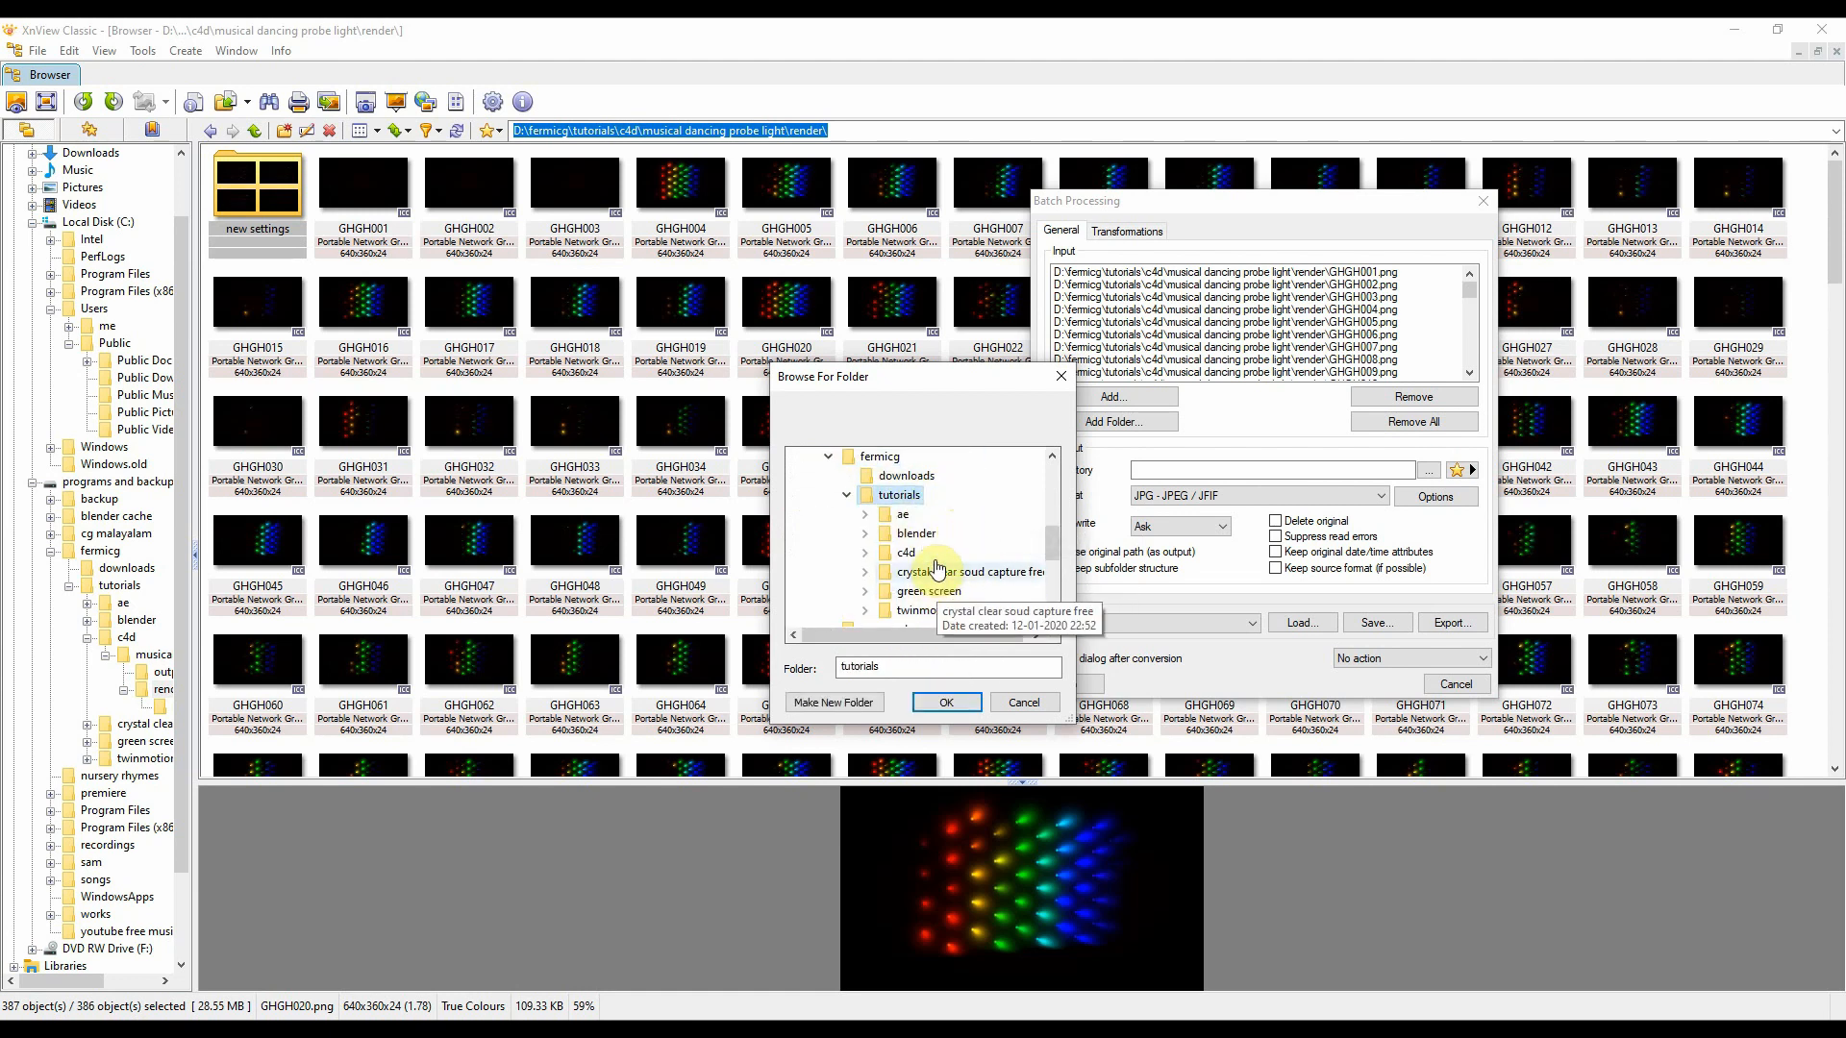
{"action": "double_click", "coordinate": [908, 555]}
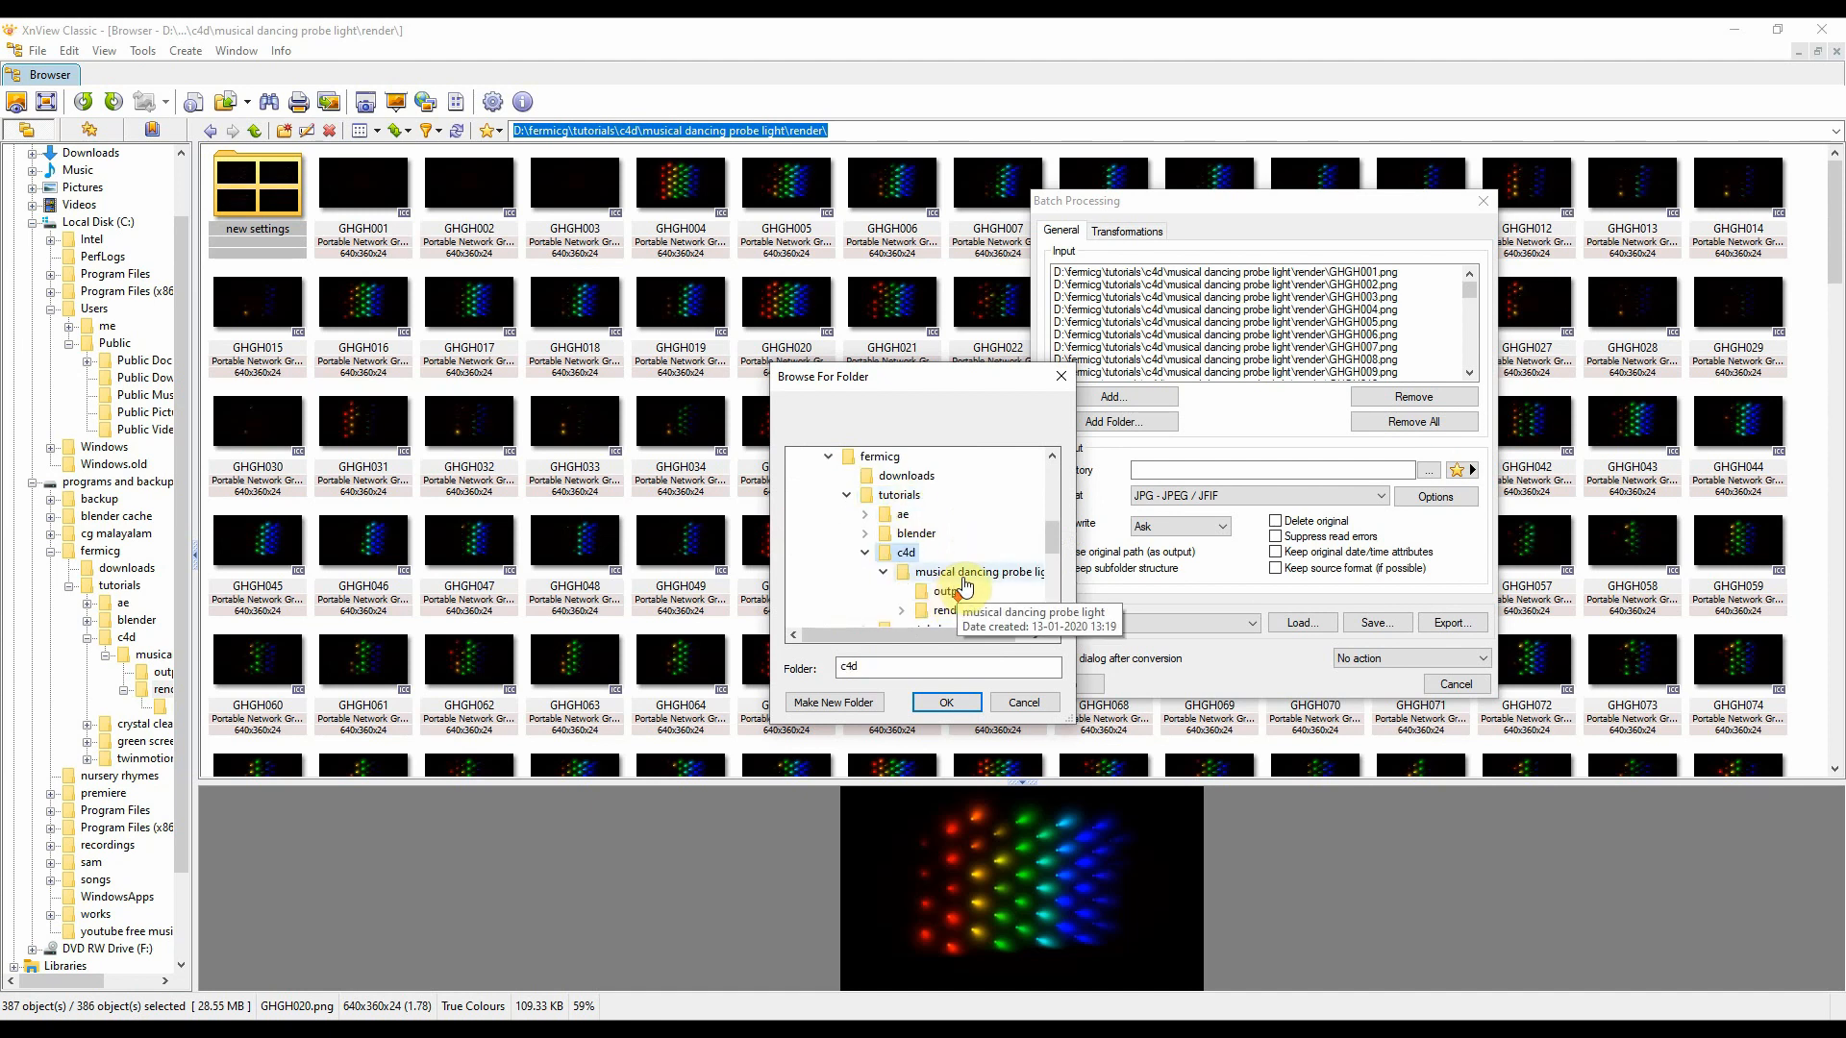
{"action": "double_click", "coordinate": [957, 610]}
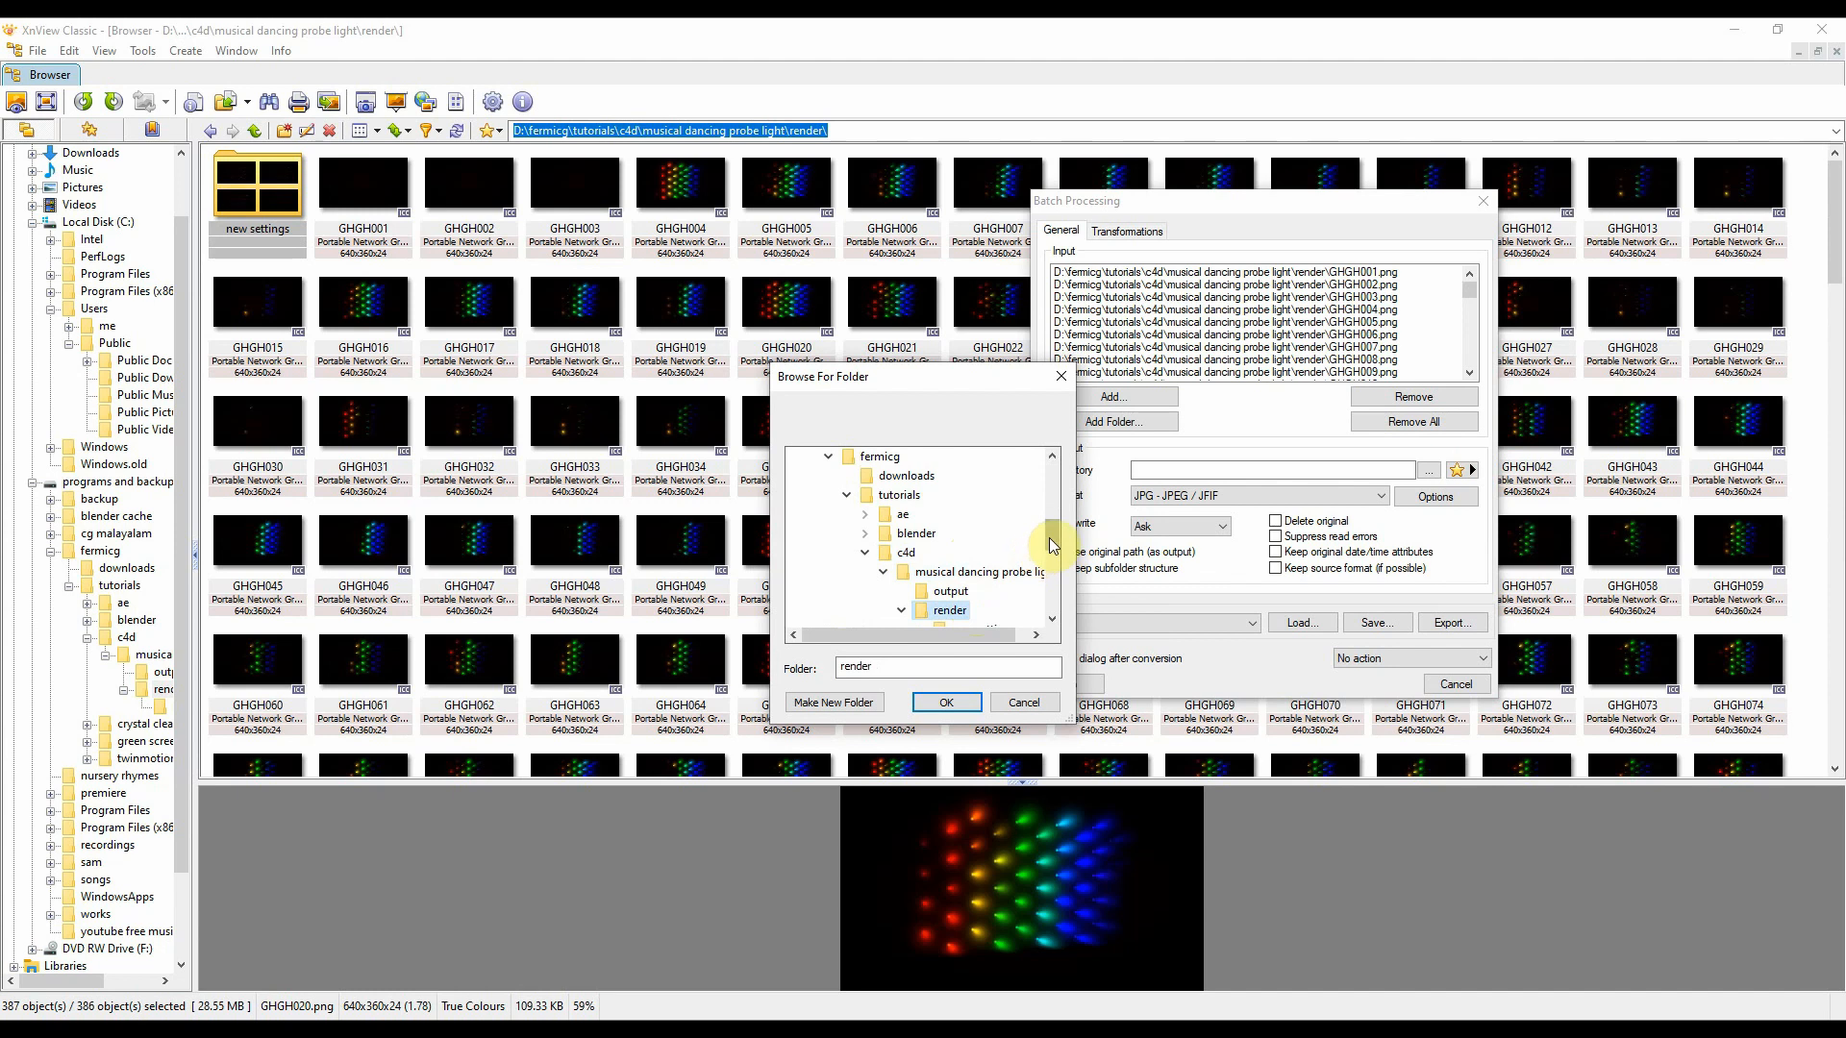
Step: Create a folder named "batch process" inside the render folder and choose it as the output directory
{"action": "left_click_drag", "start_coordinate": [1052, 536], "coordinate": [1055, 558]}
{"action": "left_click", "coordinate": [861, 703]}
{"action": "type", "text": "b"}
{"action": "type", "text": "p"}
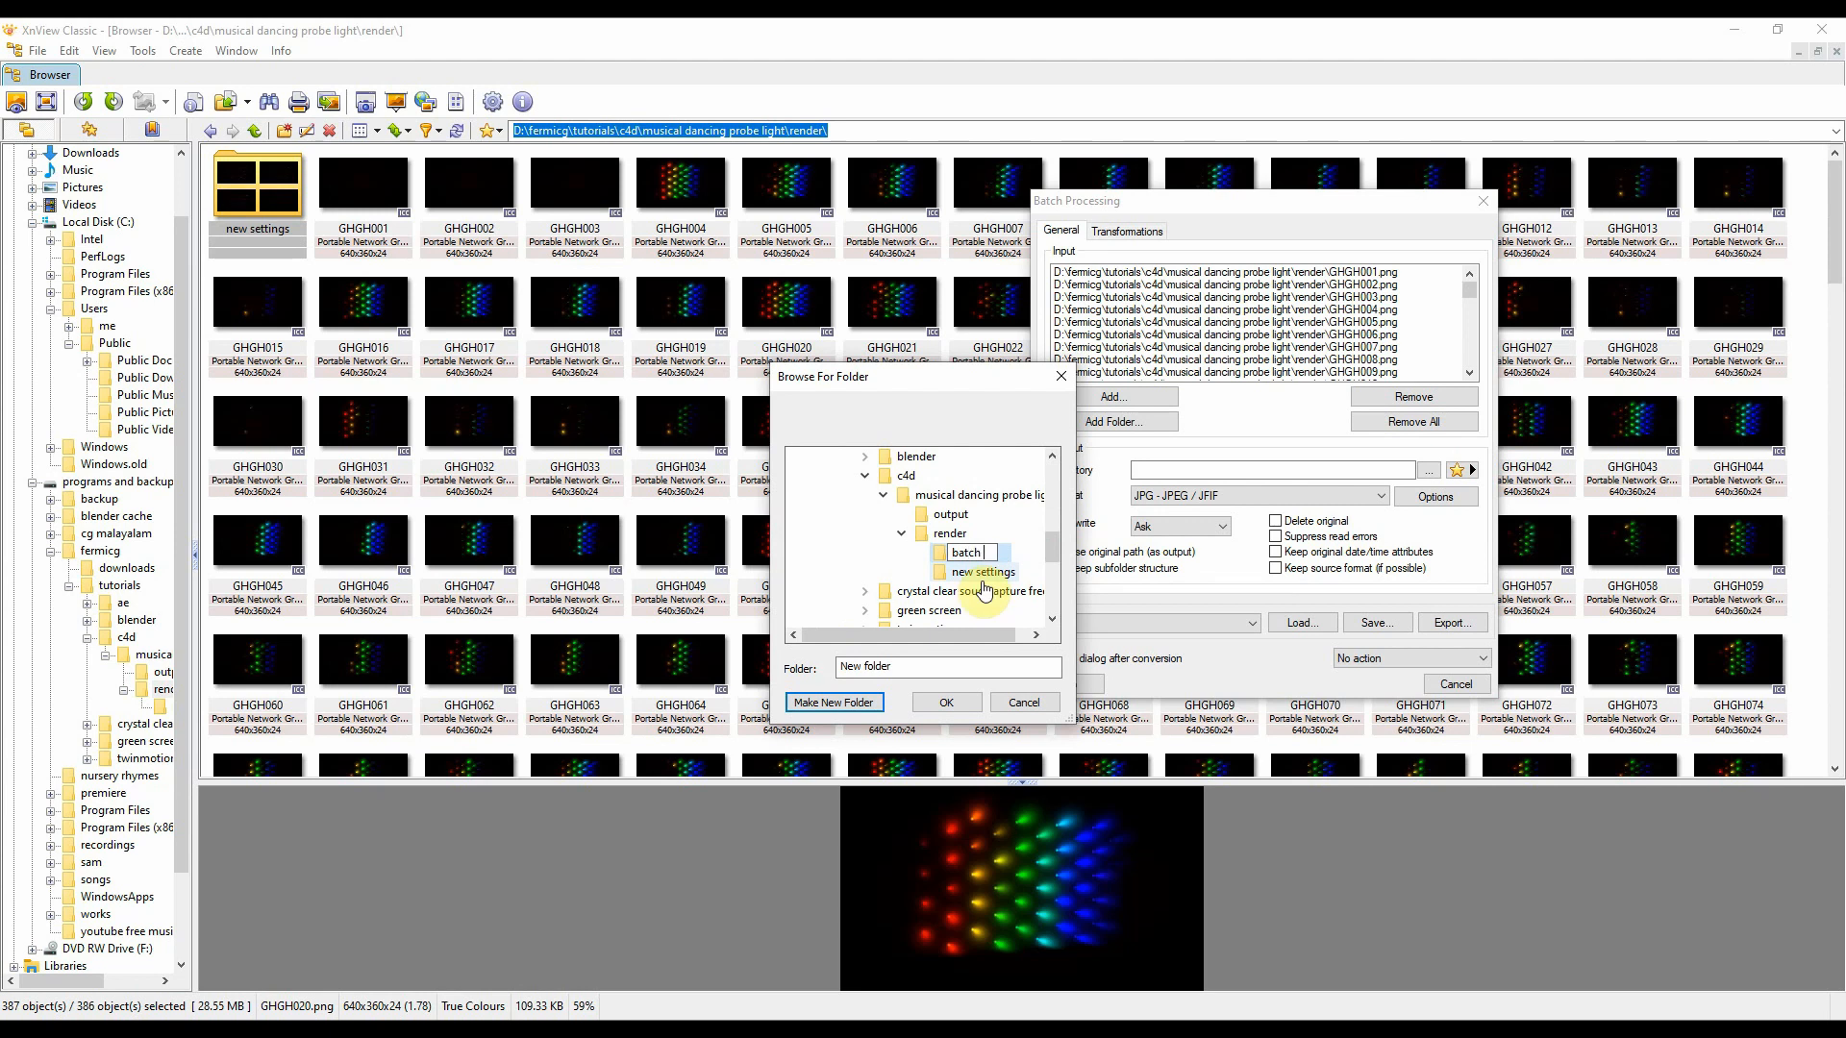
{"action": "type", "text": "rocess"}
{"action": "key", "text": "Return"}
{"action": "key", "text": "Return"}
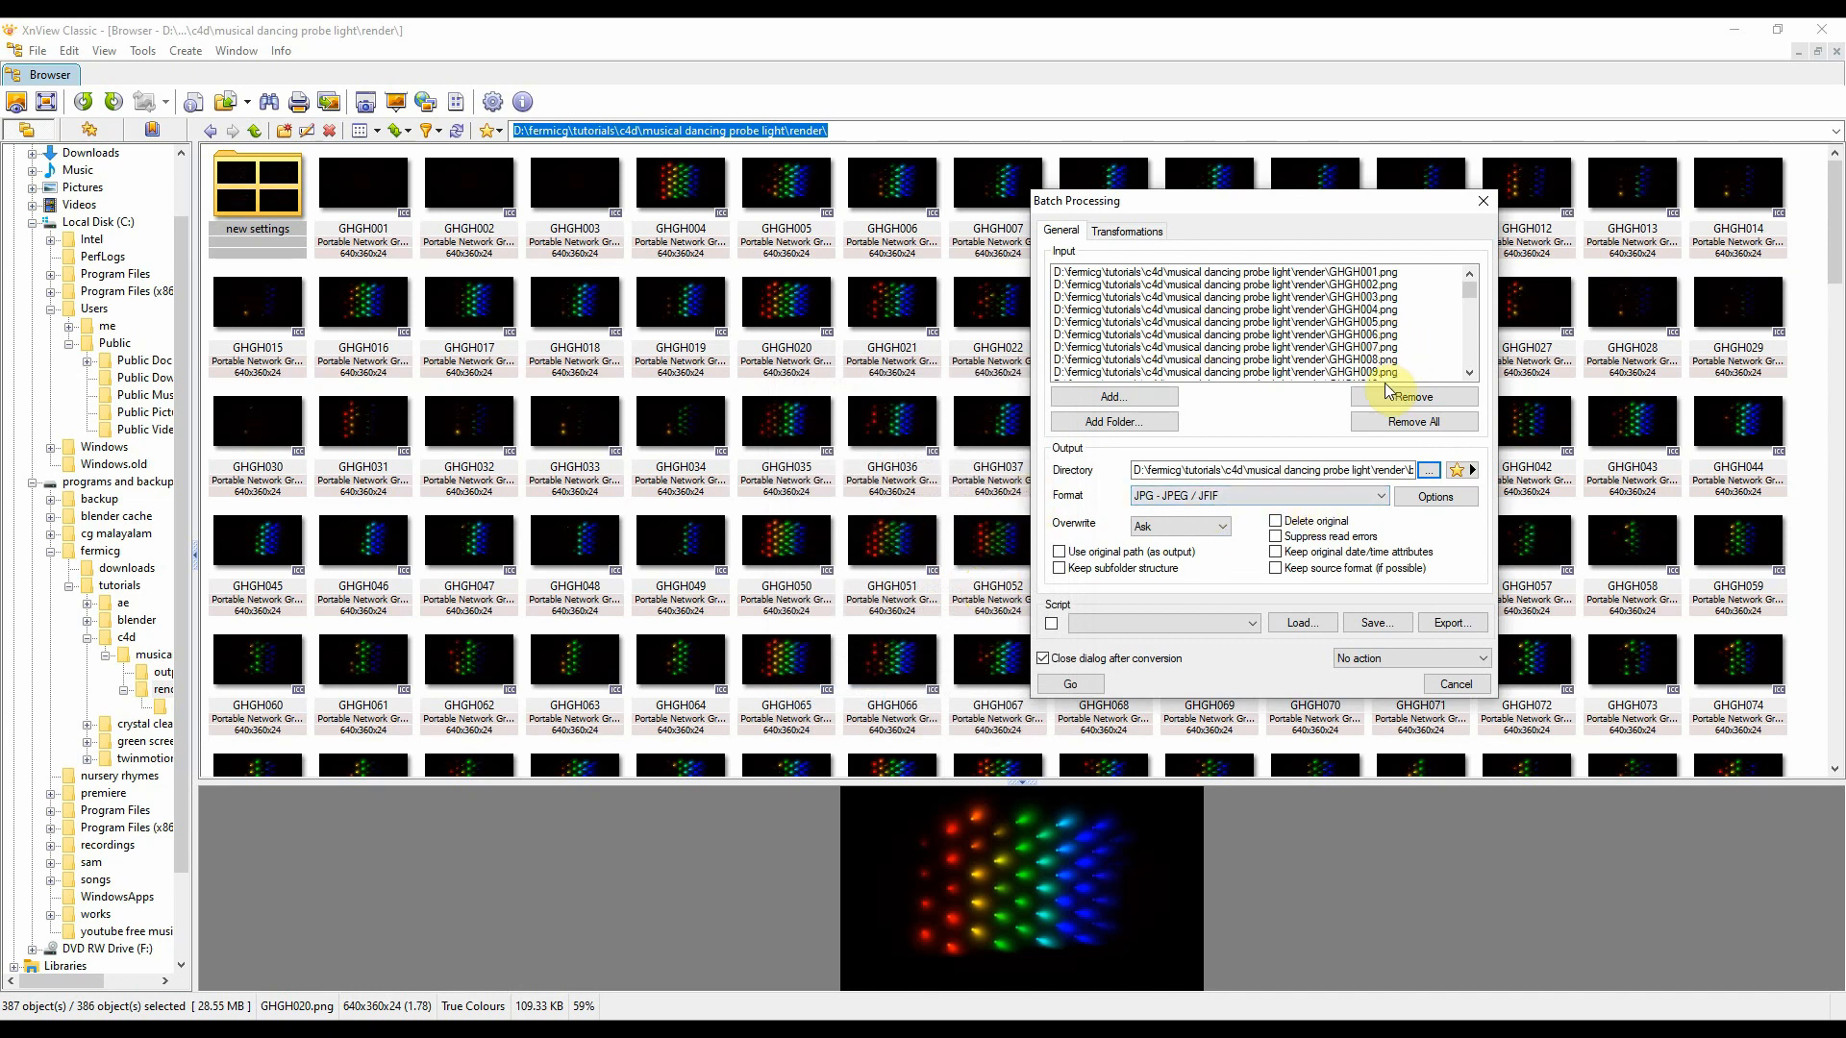
Step: Set the output format to IFF - Explore (TDI) & Maya and view the write options without changing them
{"action": "left_click", "coordinate": [1375, 497]}
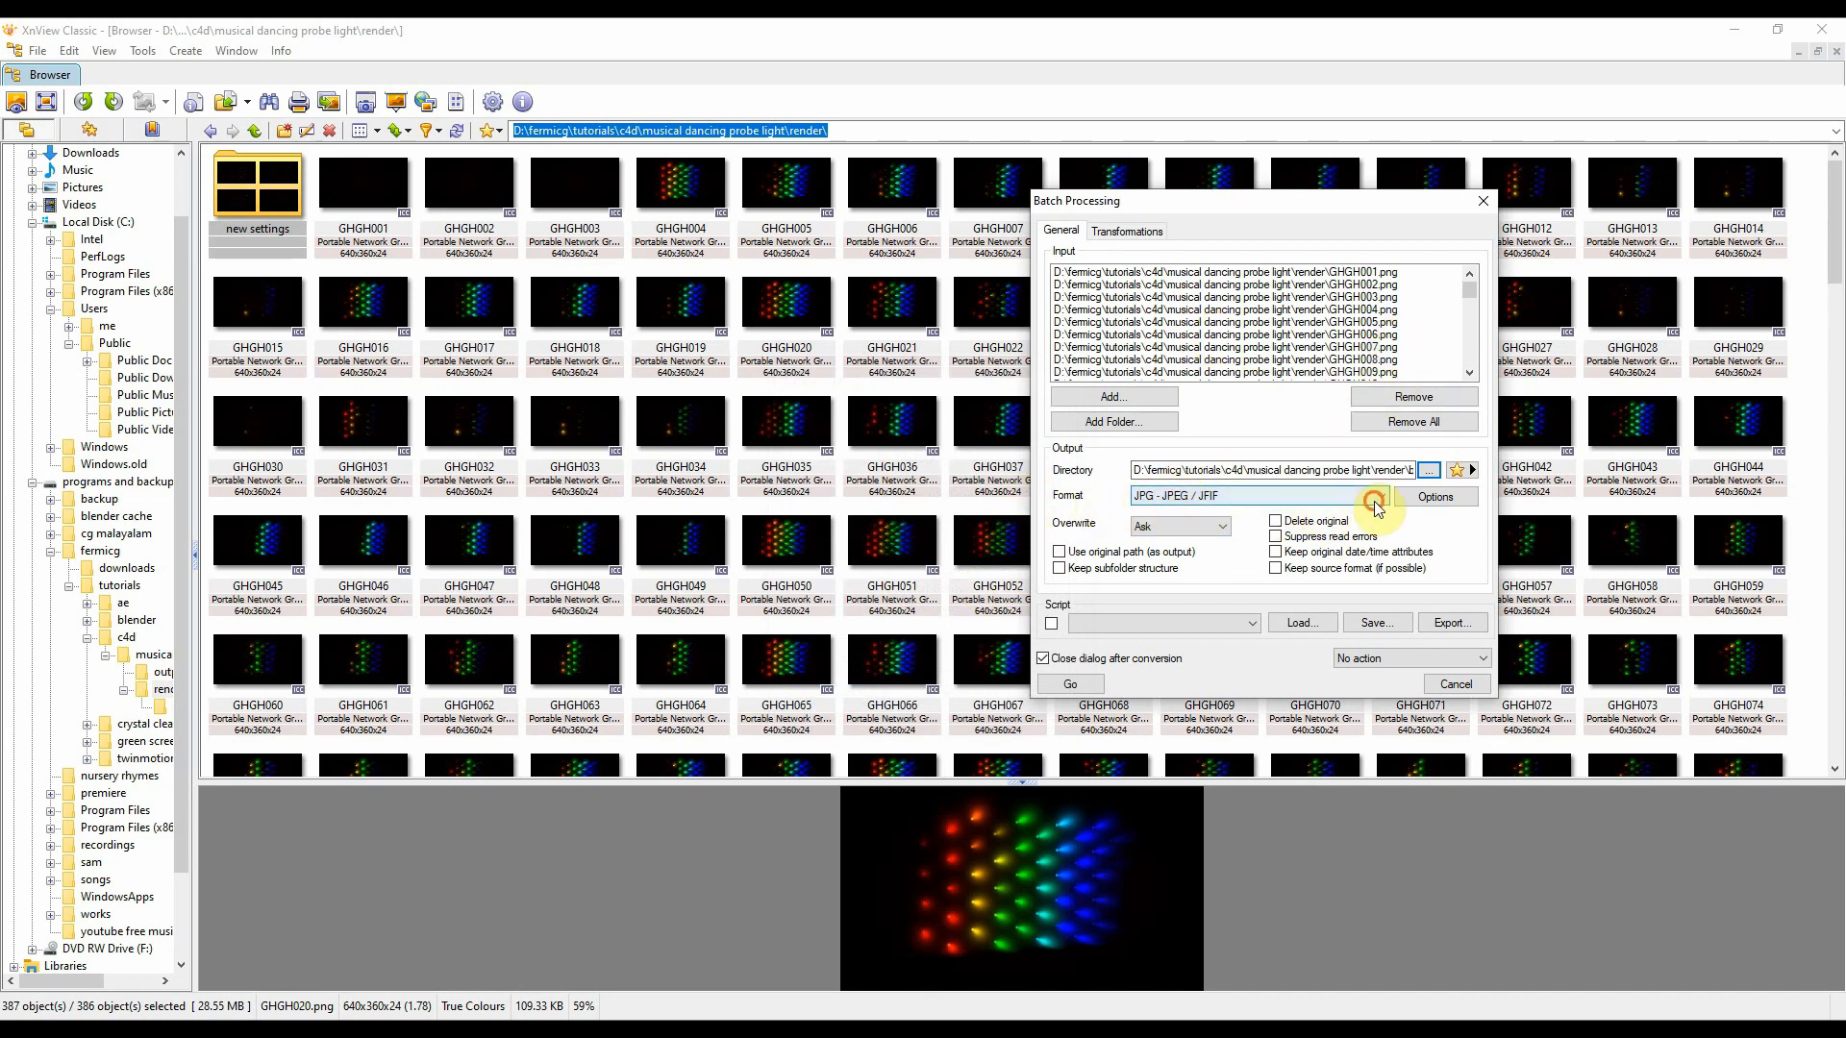
{"action": "left_click_drag", "start_coordinate": [1385, 574], "coordinate": [1386, 719]}
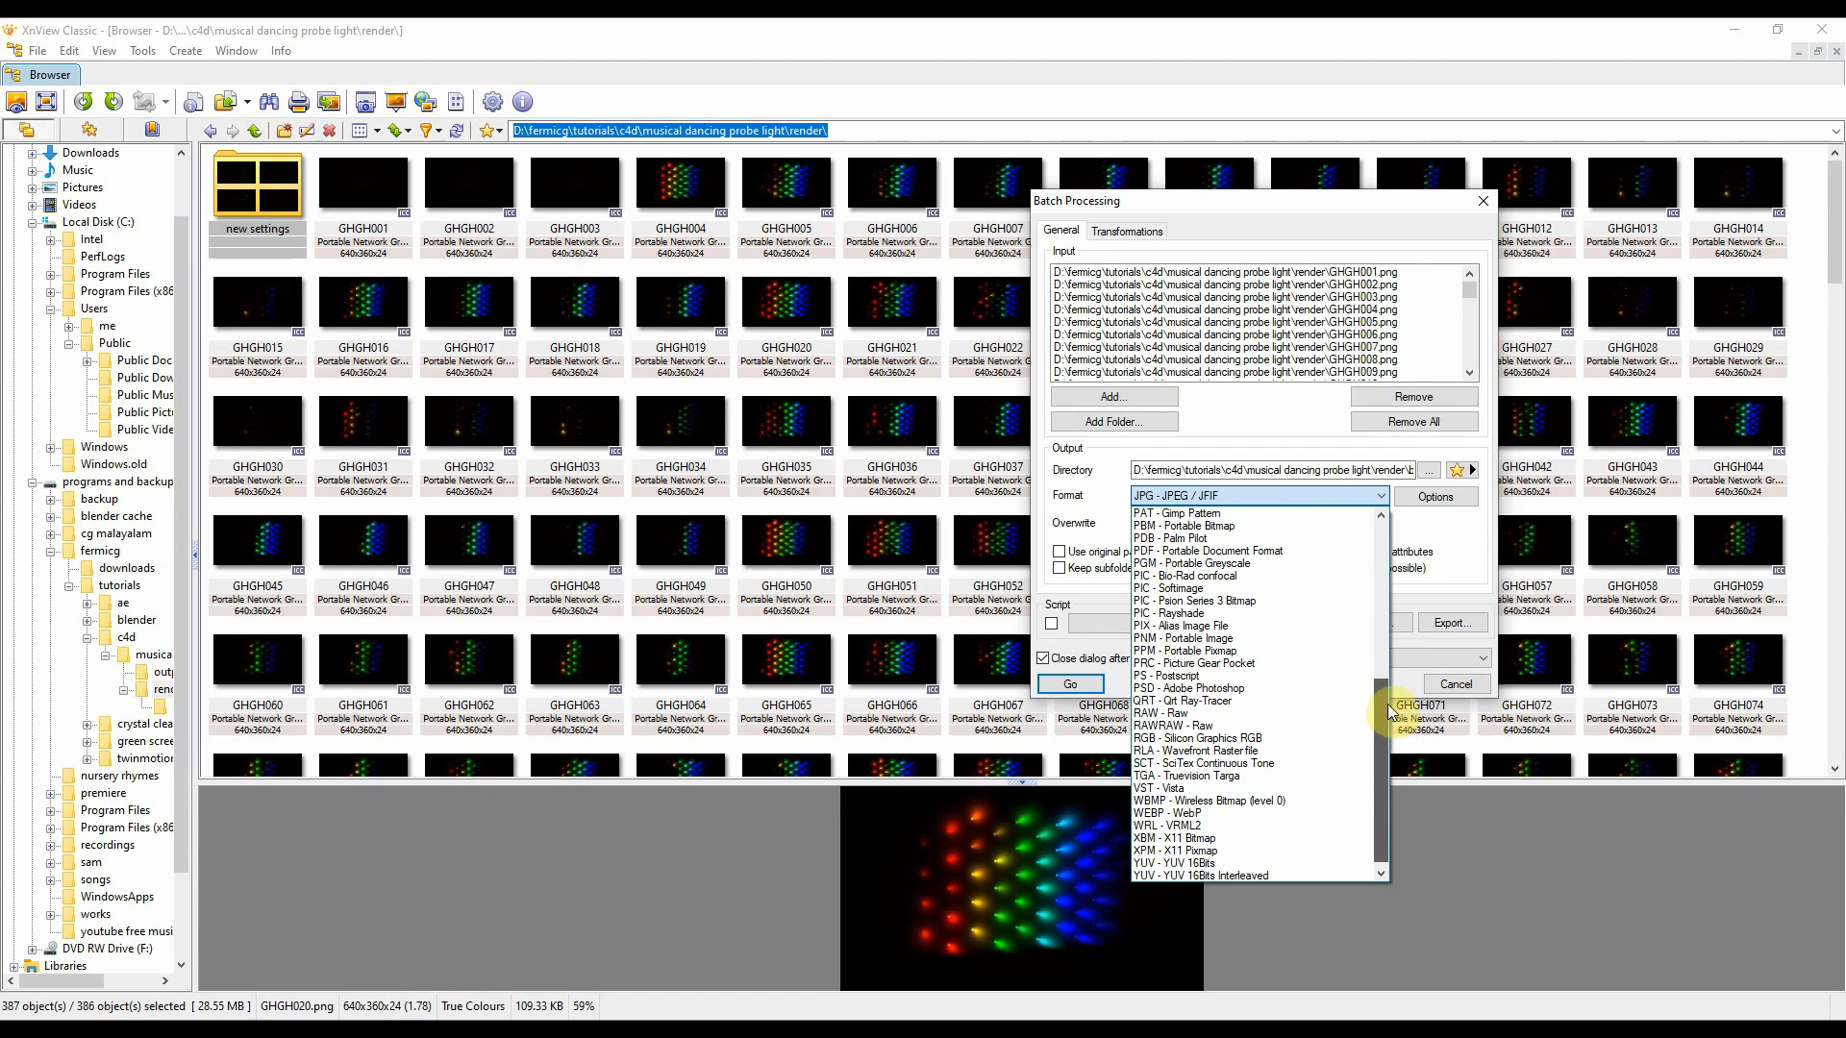
{"action": "left_click_drag", "start_coordinate": [1388, 704], "coordinate": [1392, 571]}
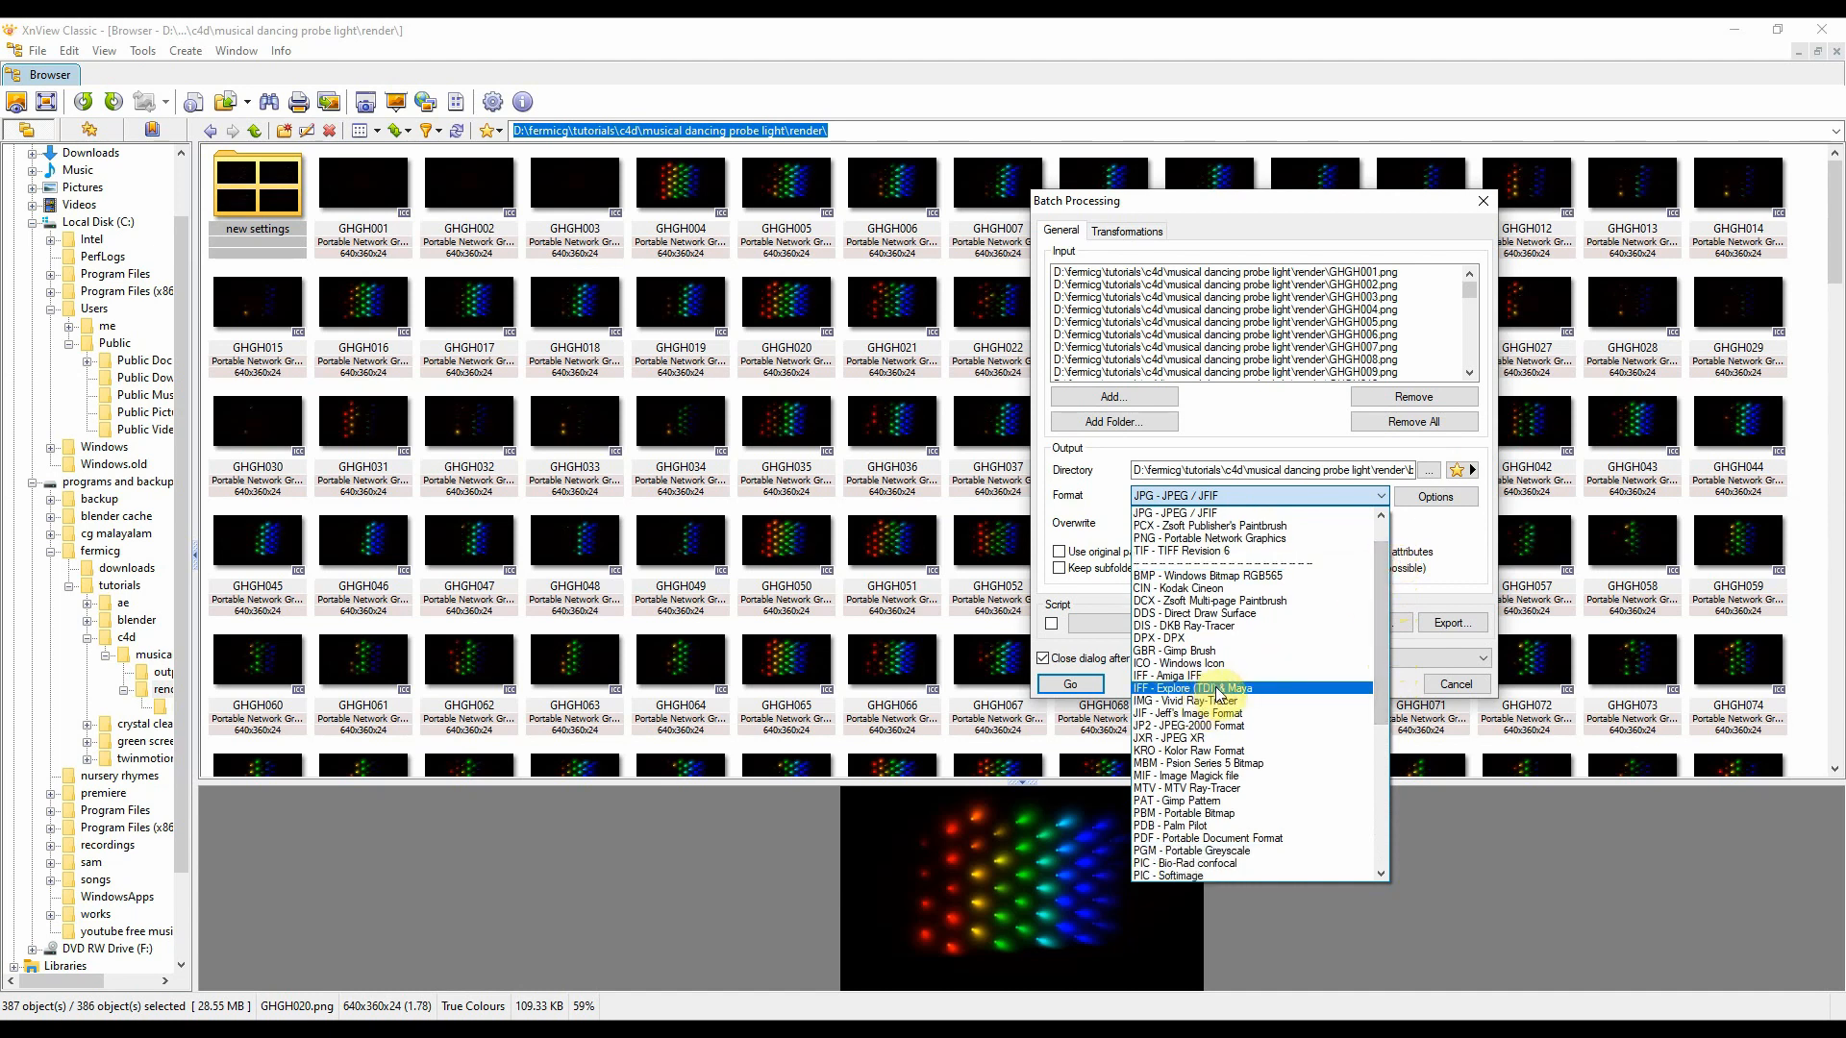
{"action": "left_click", "coordinate": [1249, 688]}
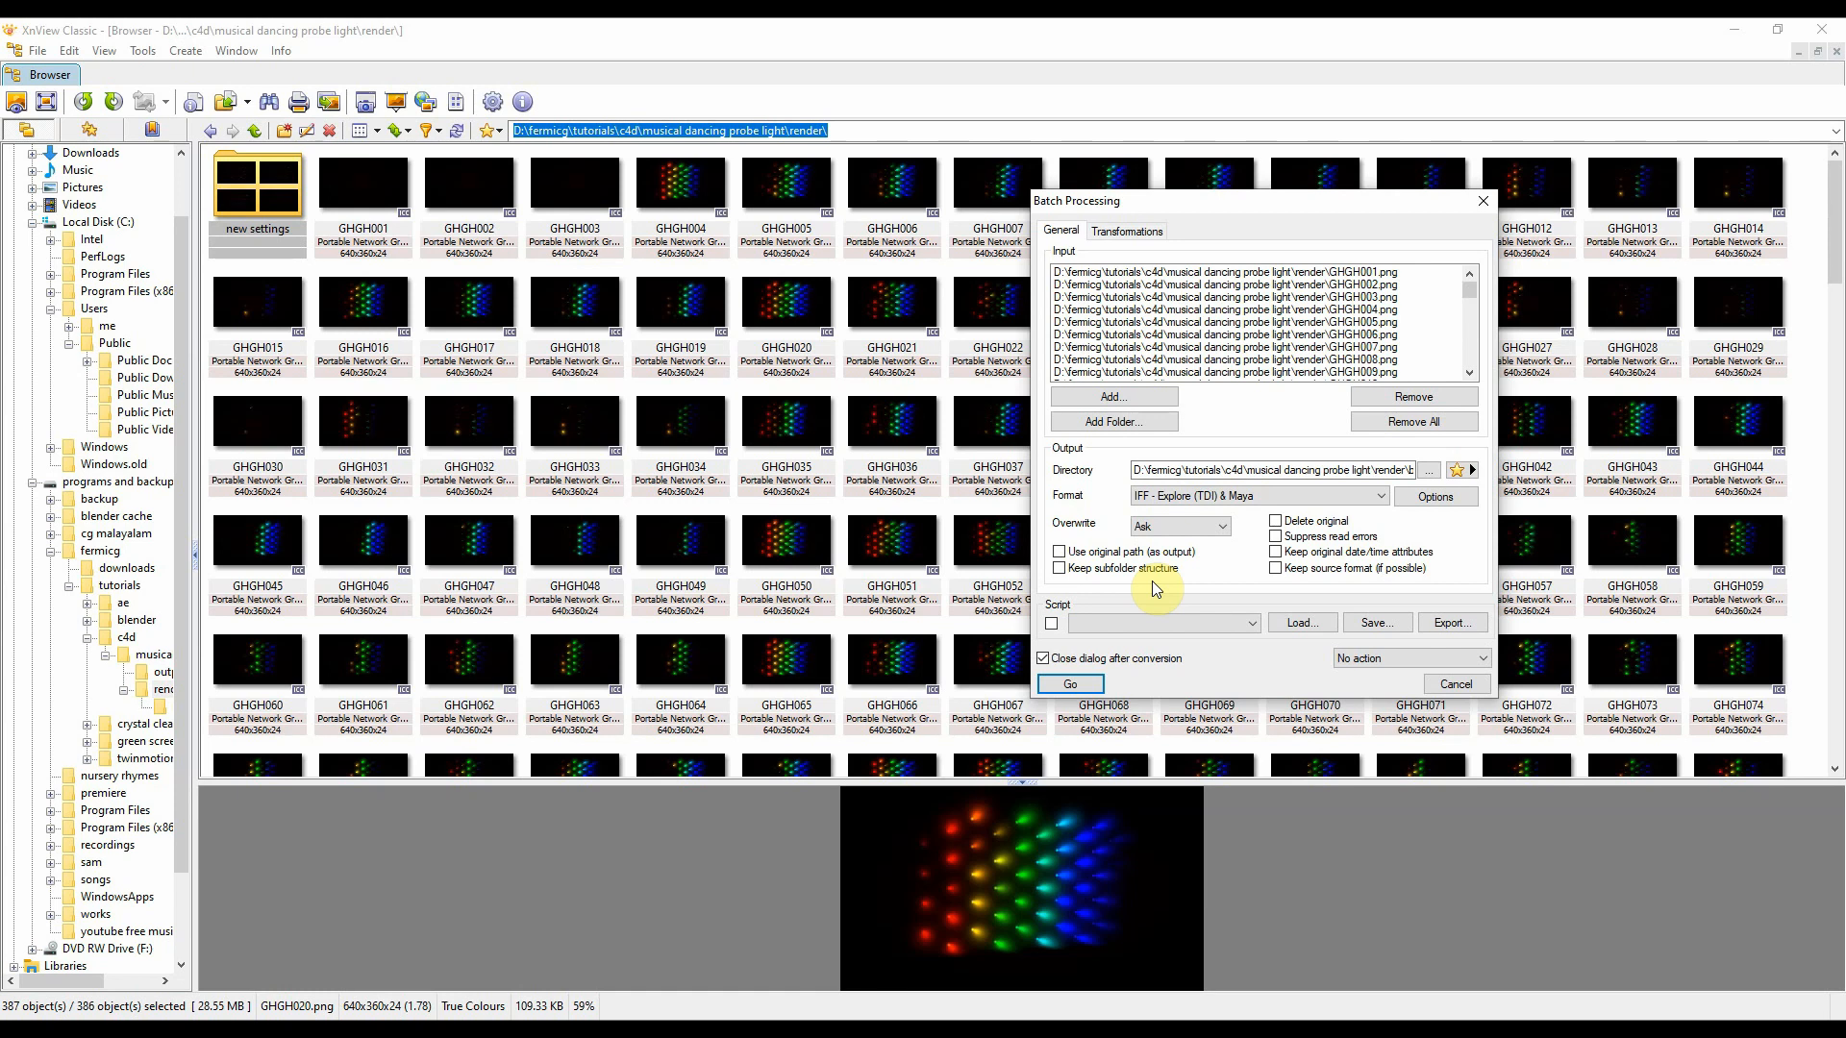
{"action": "left_click", "coordinate": [1432, 496]}
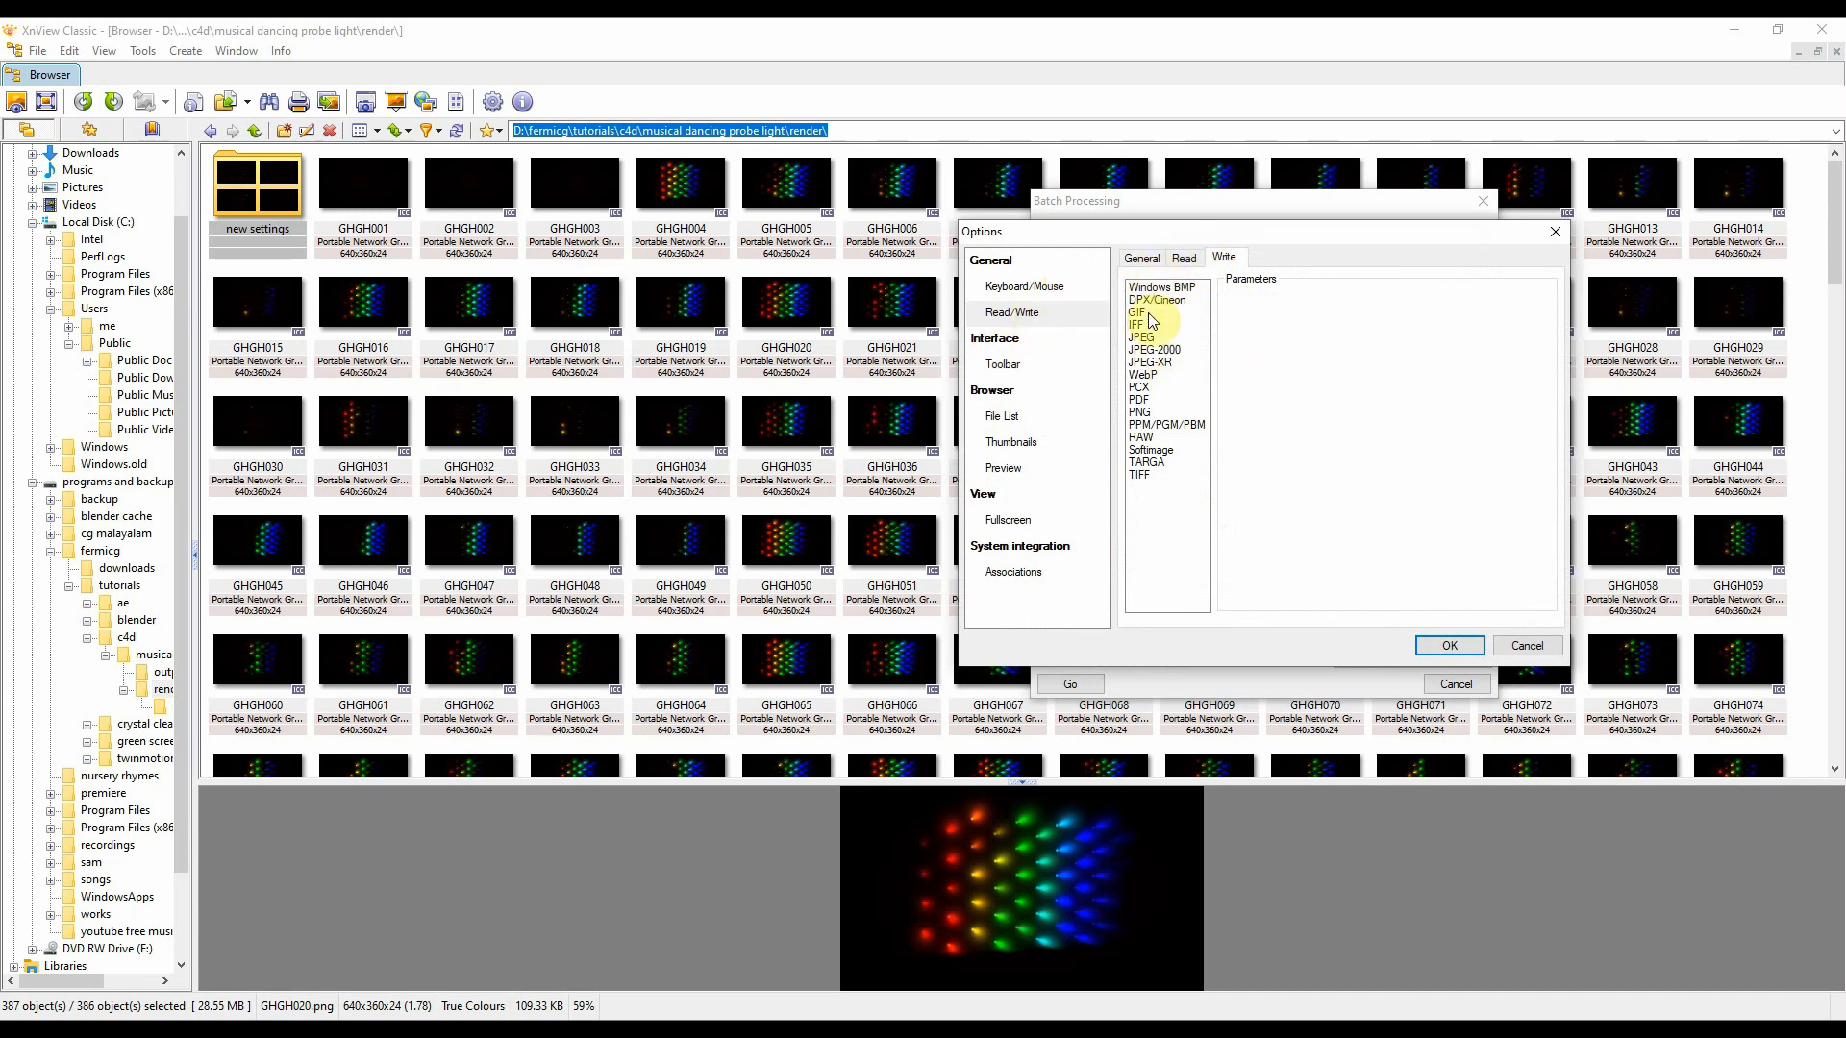
{"action": "left_click", "coordinate": [1524, 645]}
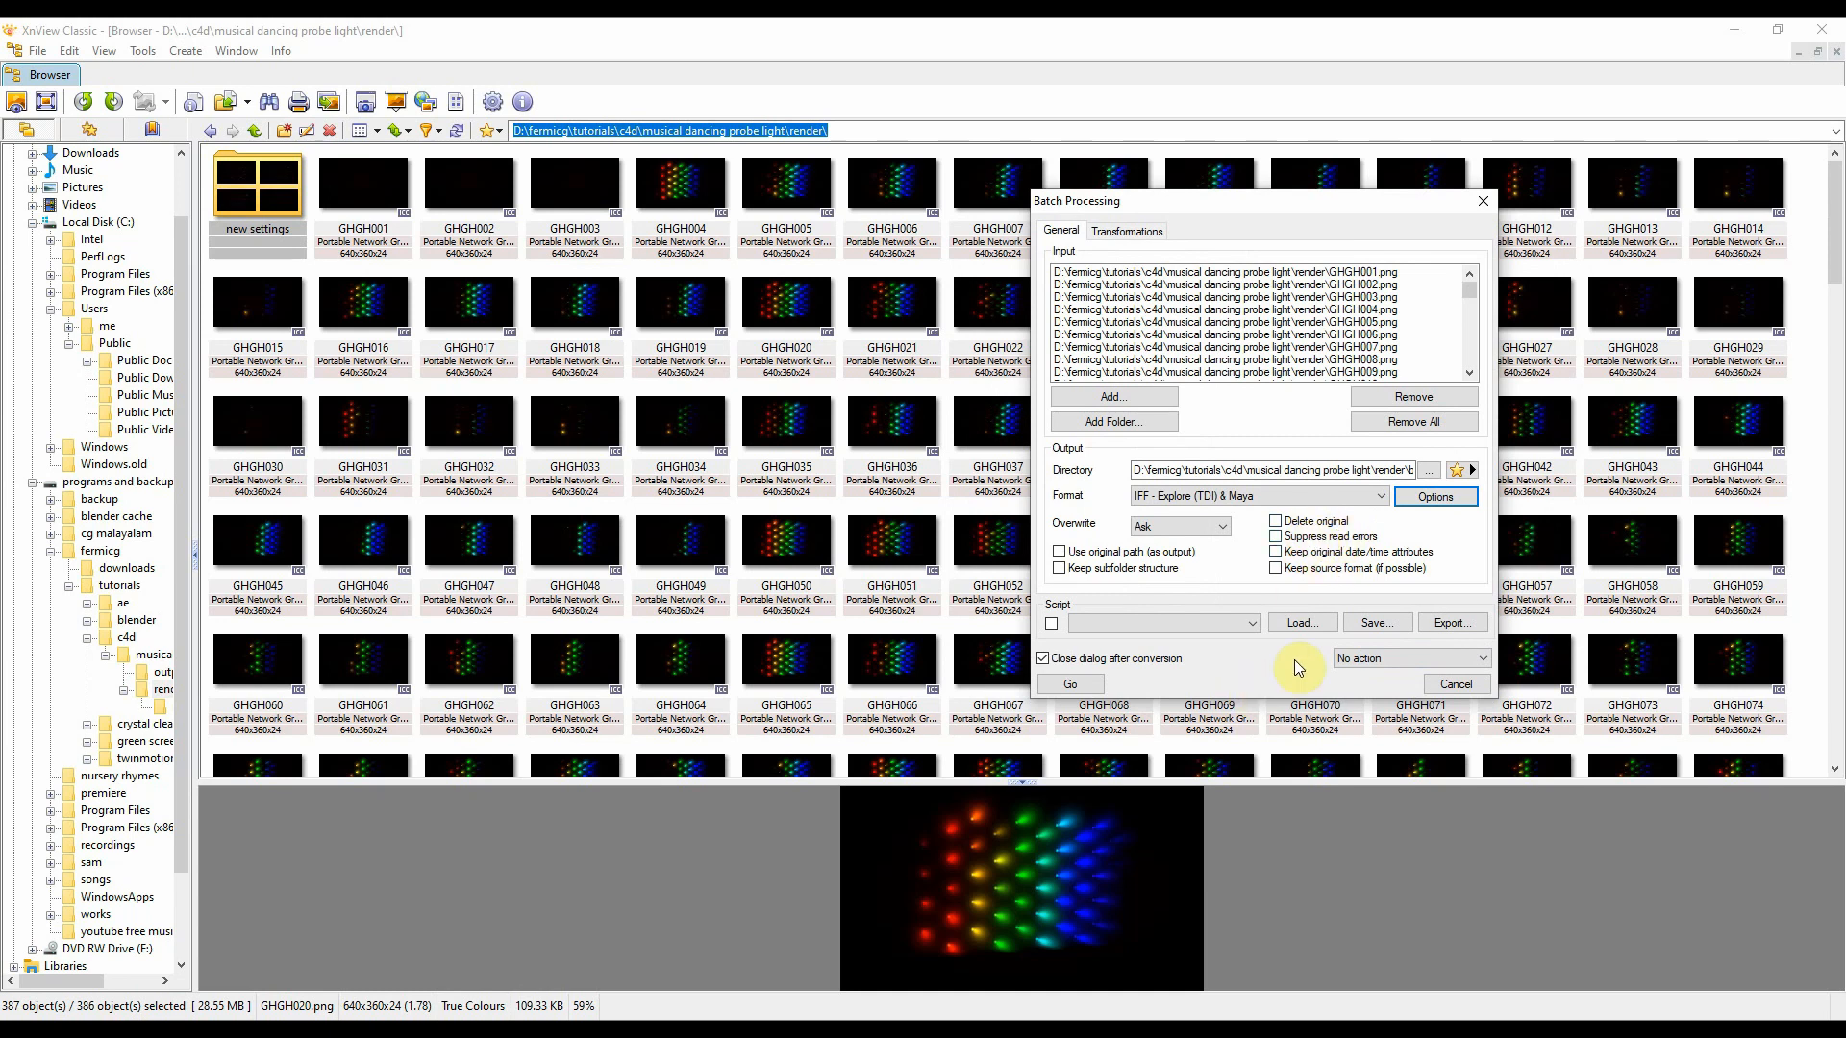
Step: Run the batch conversion and open the converted image GHGH038 from the batch process folder
{"action": "left_click", "coordinate": [1077, 686]}
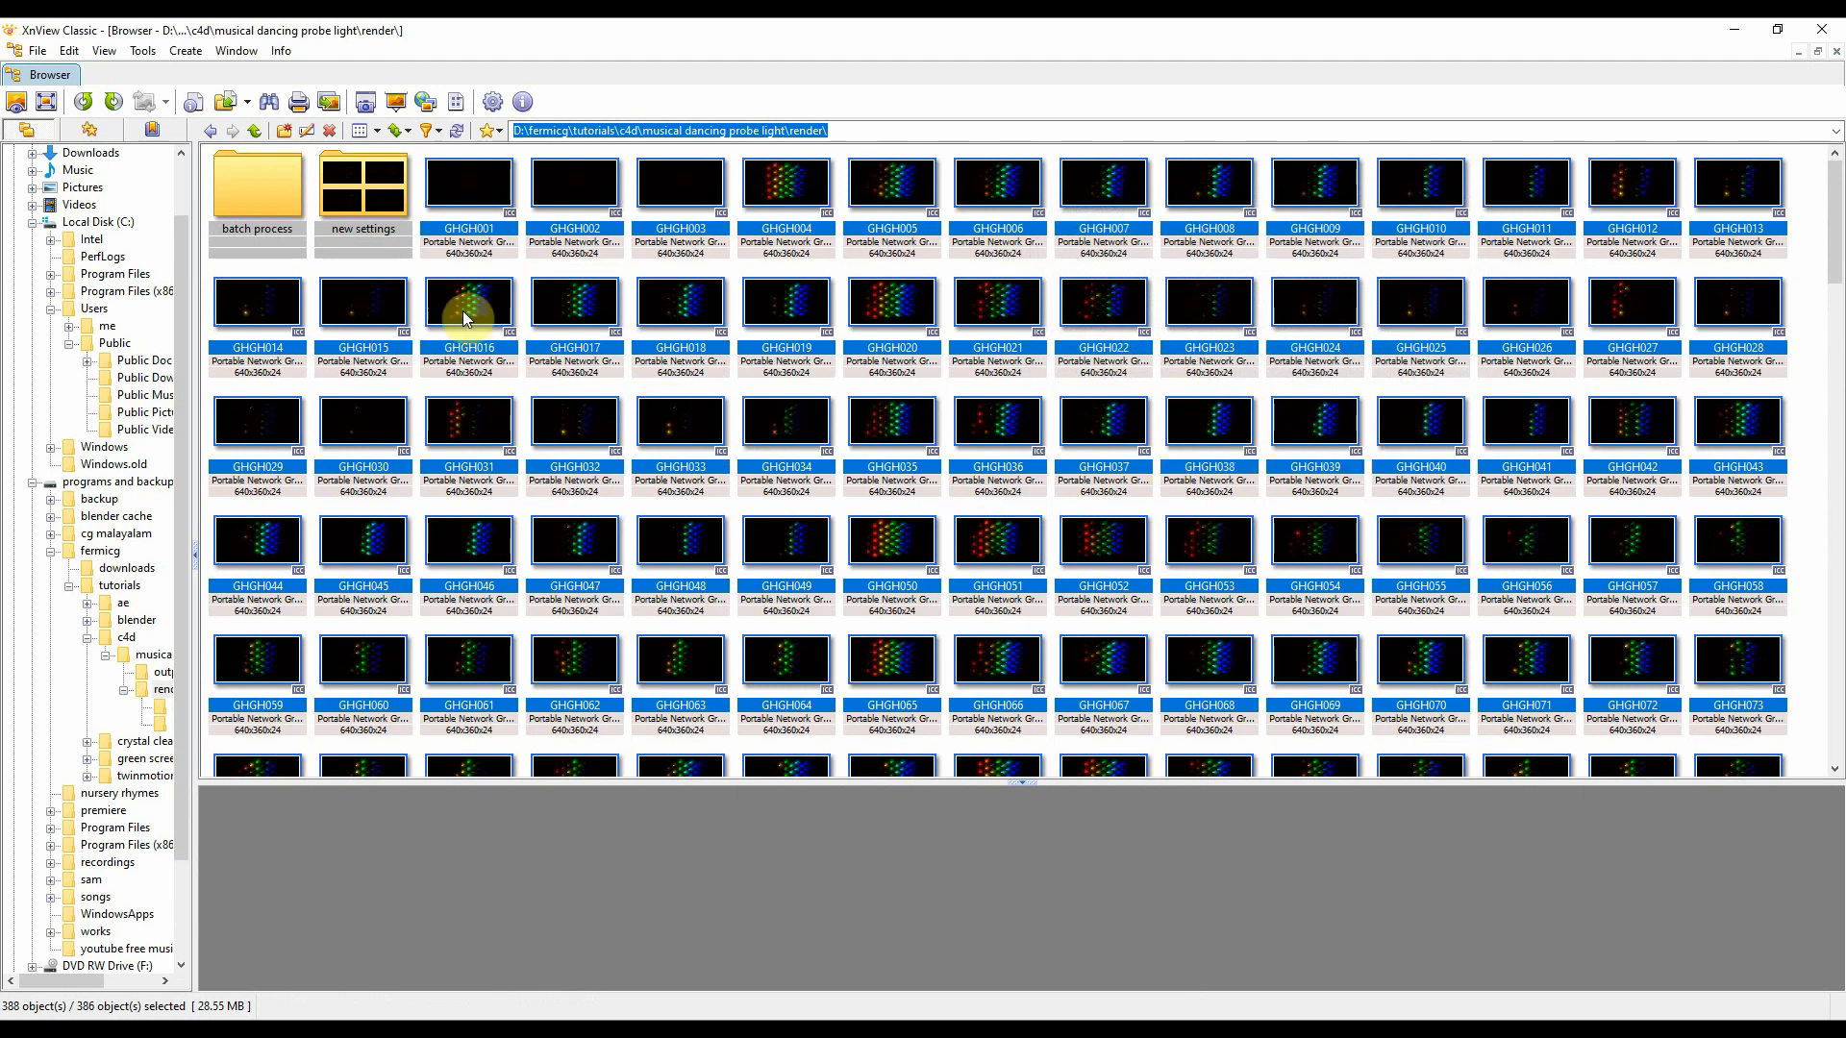
{"action": "double_click", "coordinate": [279, 188]}
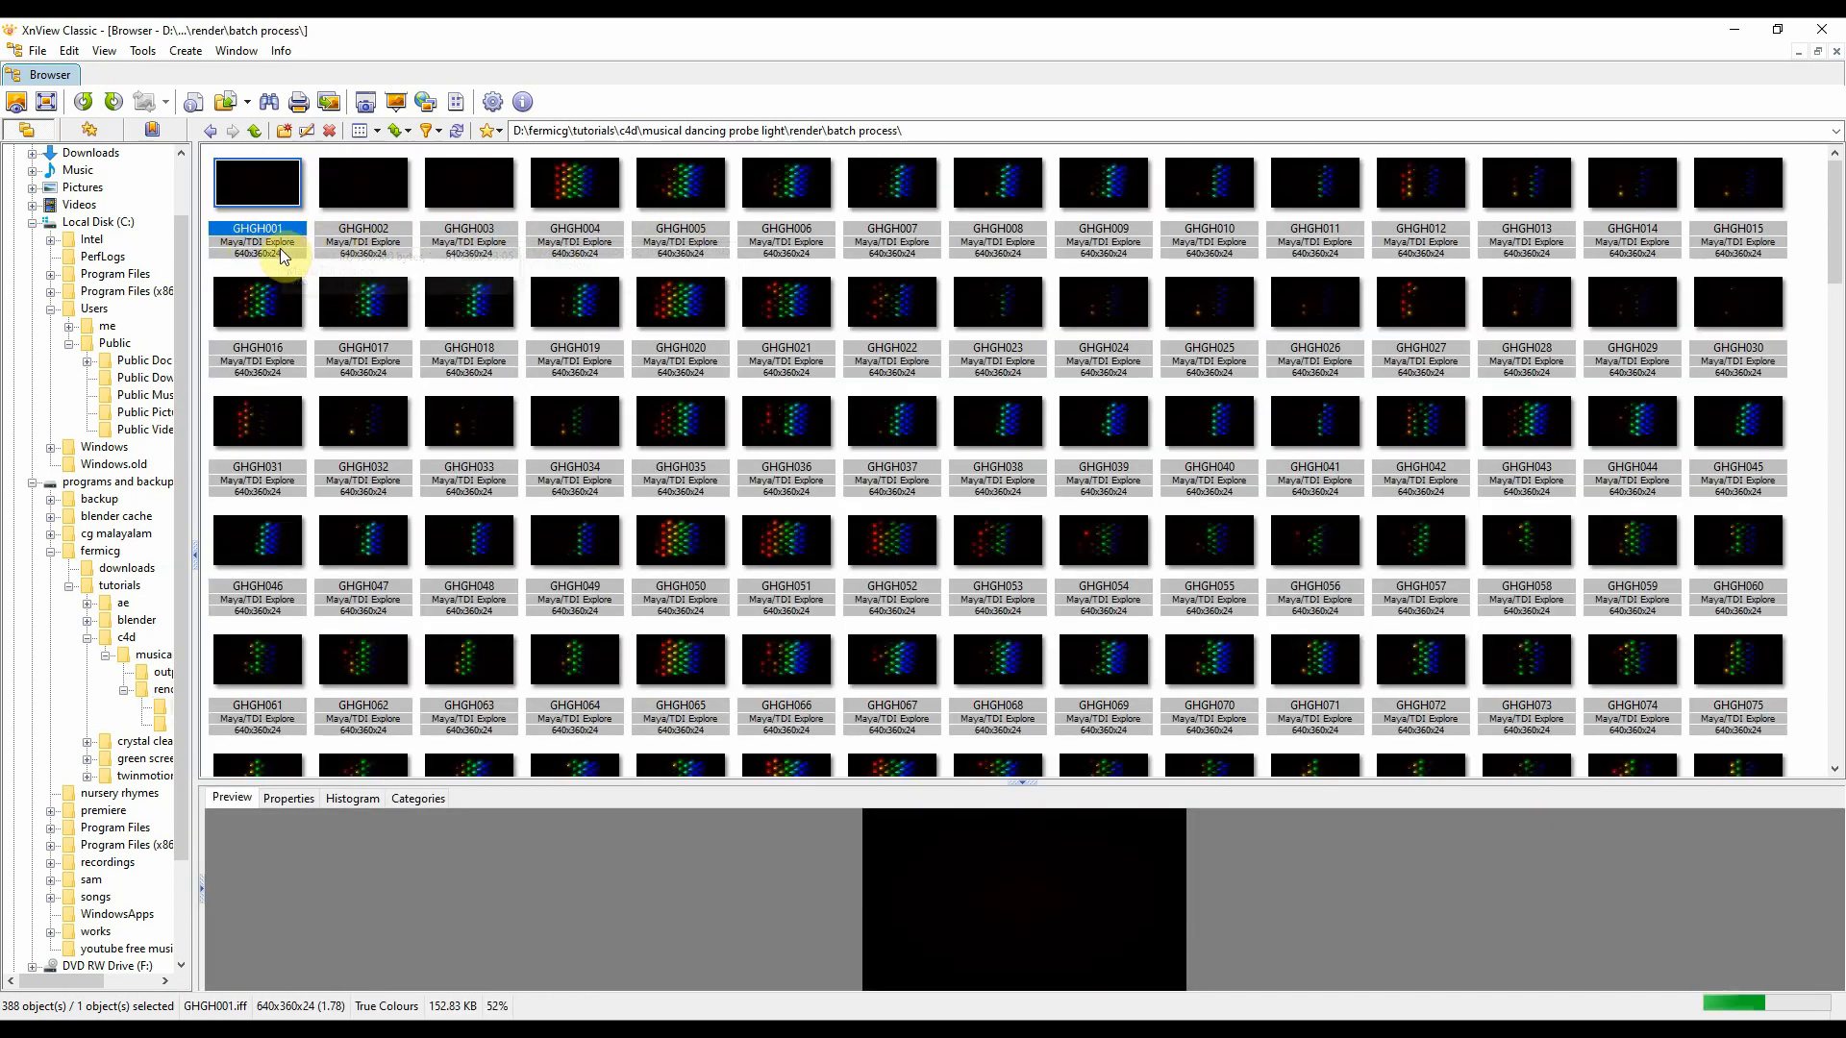
{"action": "double_click", "coordinate": [972, 413]}
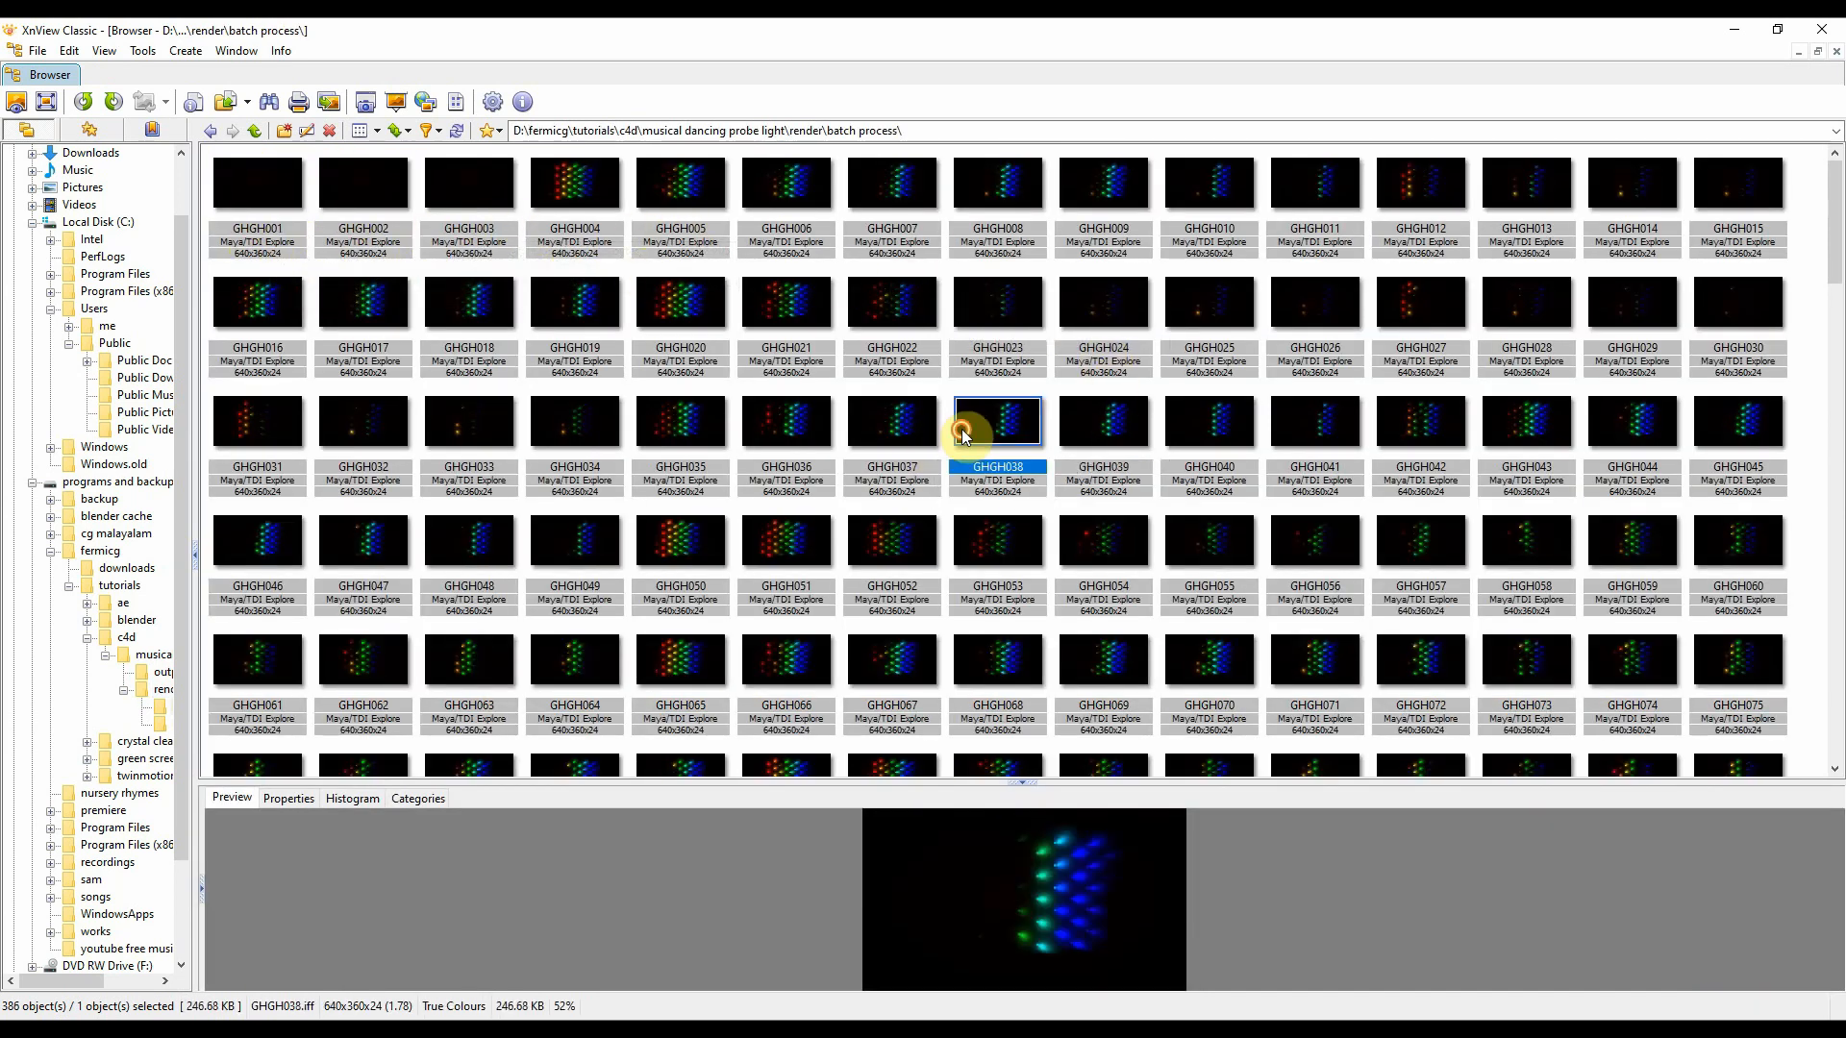